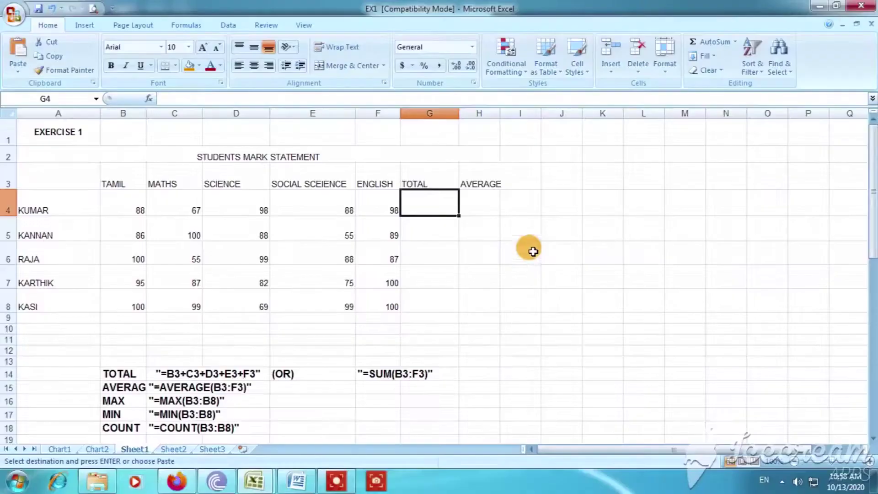
# - Enter the note "formula 1" in cell L6, beside the students' mark table
pyautogui.click(624, 253)
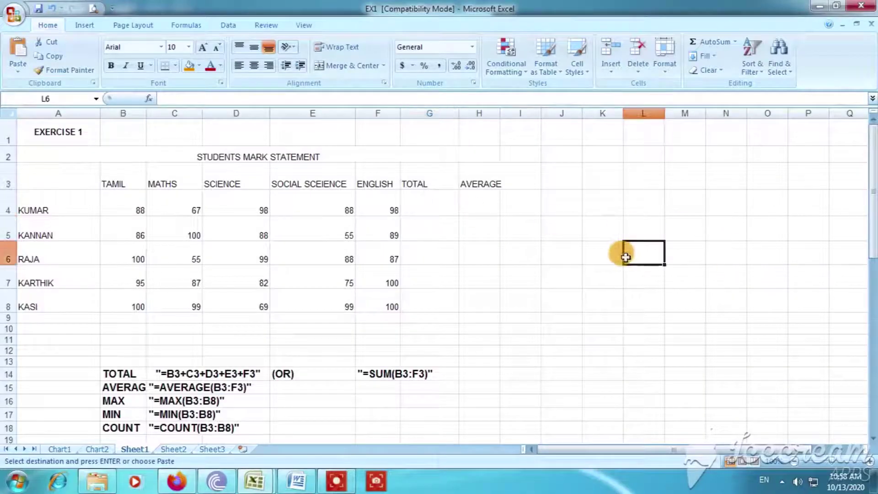
pyautogui.write('formul')
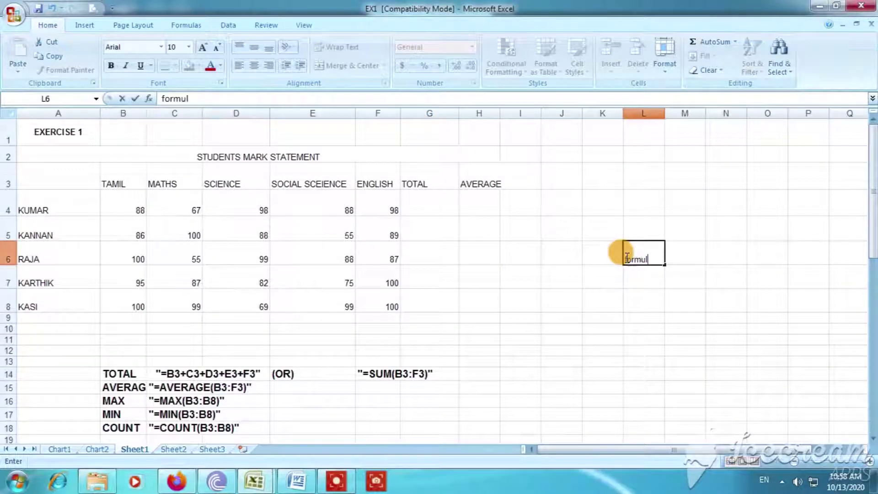
pyautogui.write('a 1')
# - Calculate the first student's total in cell G4 with the formula =B4+C4+D4+E4+F4
pyautogui.click(424, 211)
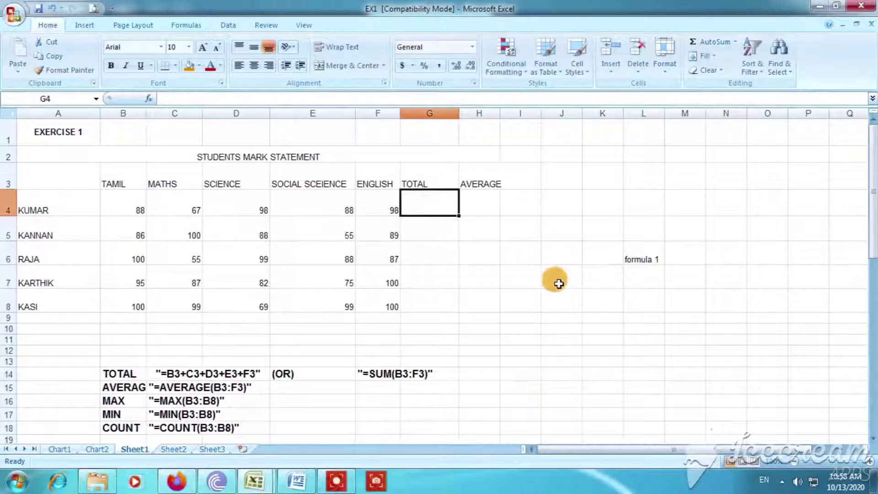
pyautogui.write('=')
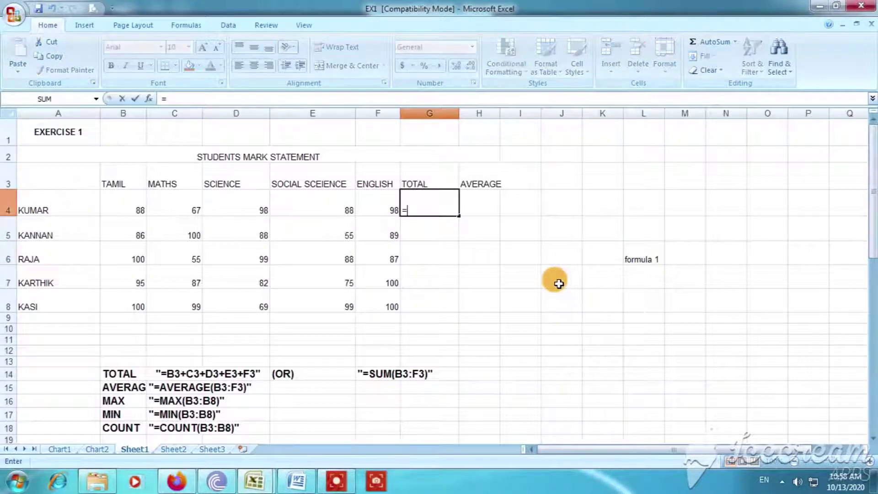
pyautogui.click(120, 209)
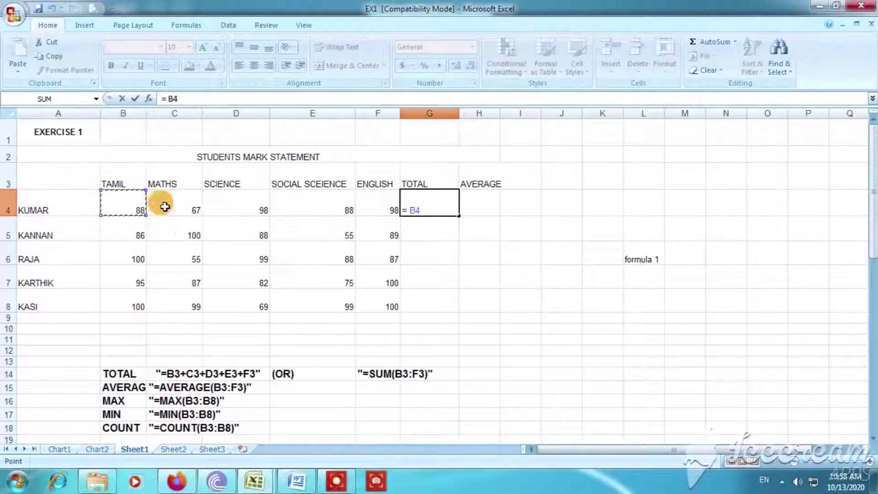
pyautogui.write('+')
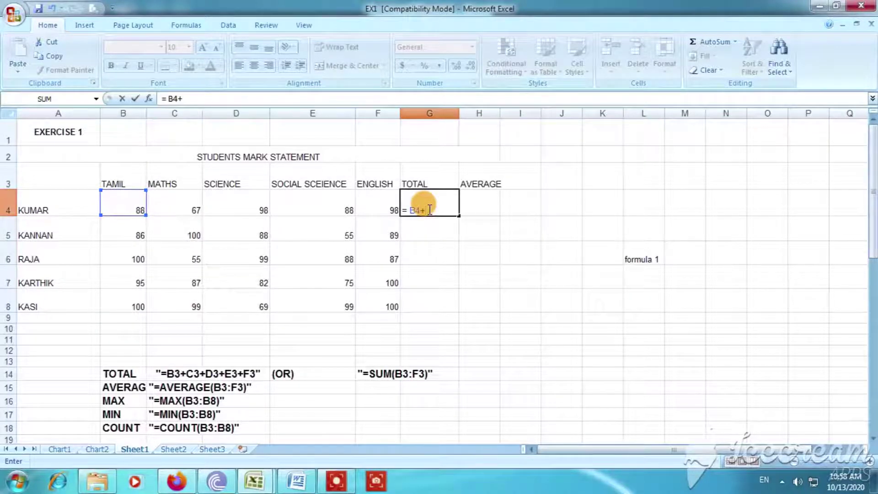
pyautogui.write('c4')
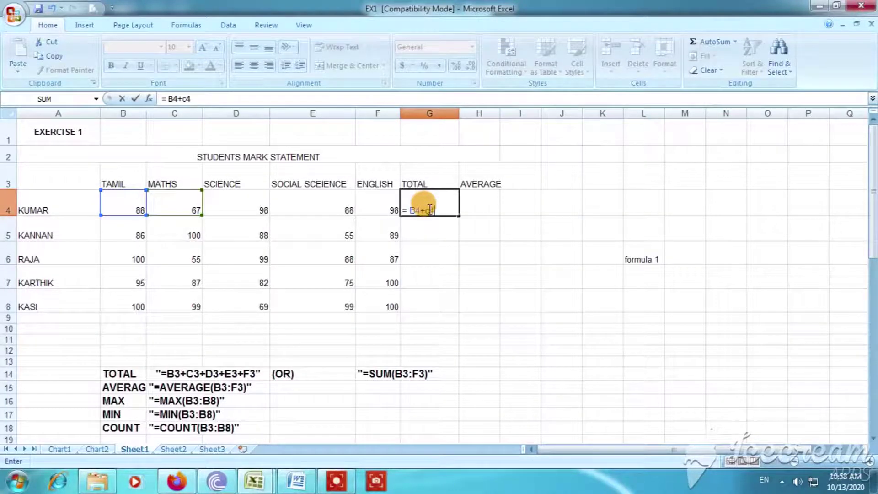
pyautogui.write('+d')
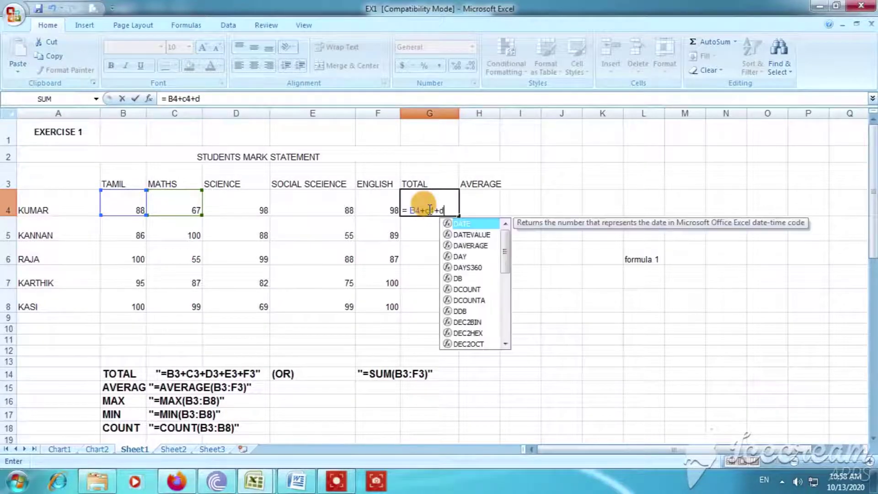
pyautogui.write('4+')
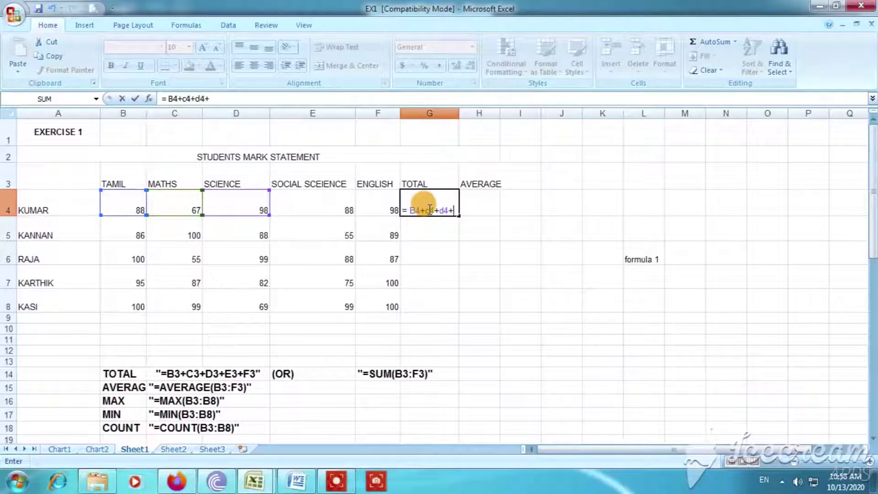
pyautogui.write('e')
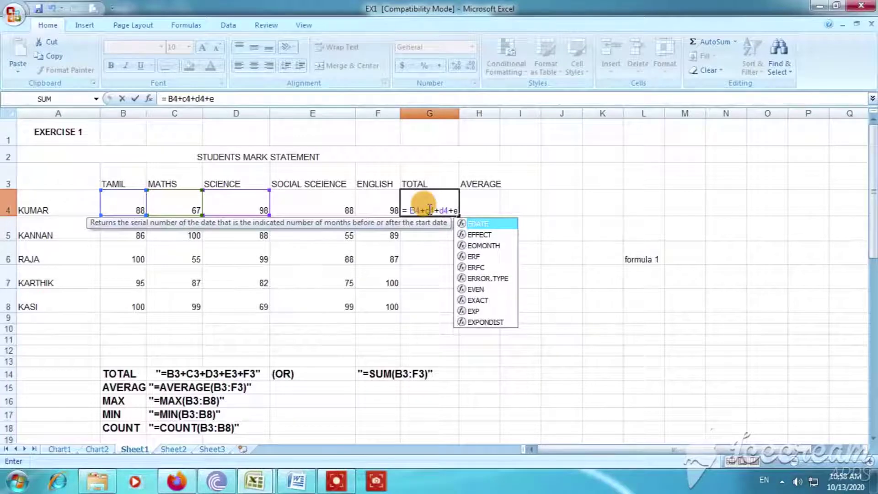
pyautogui.write('4+')
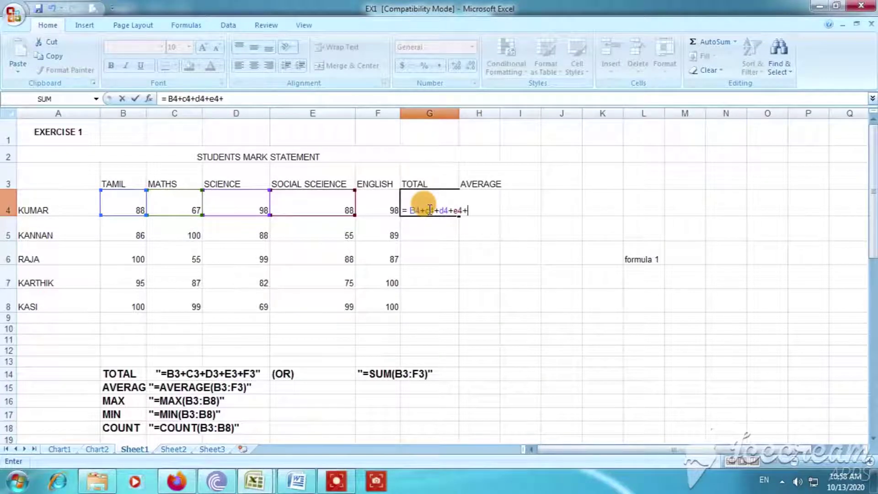
pyautogui.write('f4')
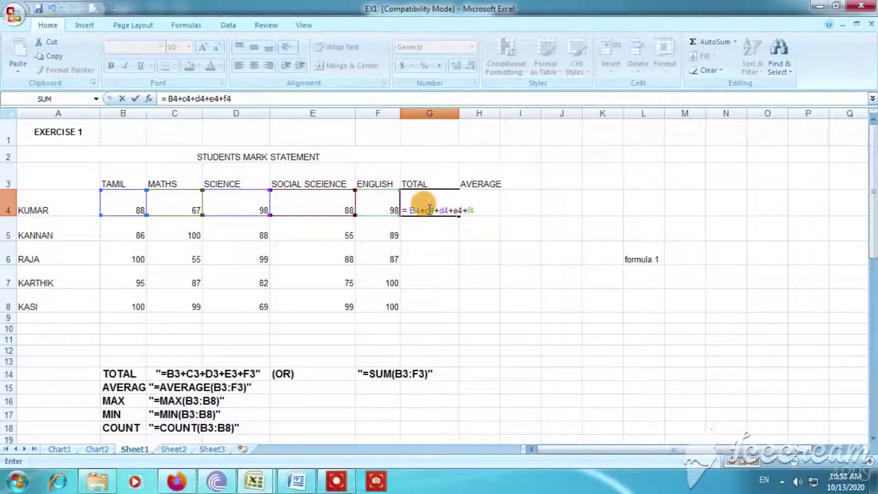
pyautogui.press('Return')
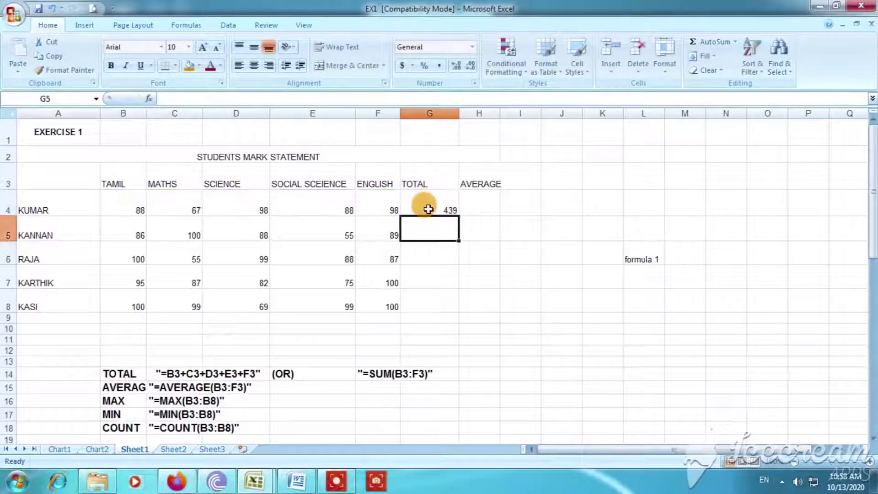
# - Review the total formula in G4 and check the cell references of the marks in B4 to F4
pyautogui.click(447, 196)
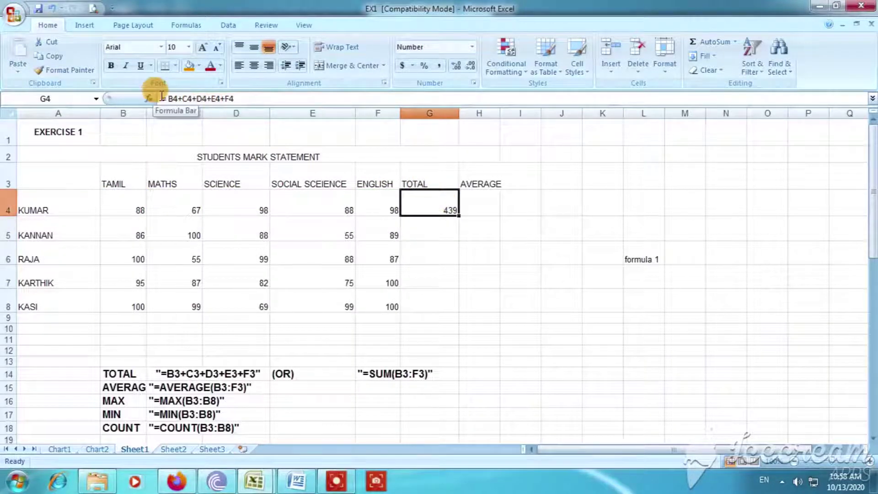
pyautogui.click(133, 204)
pyautogui.click(172, 201)
pyautogui.click(225, 204)
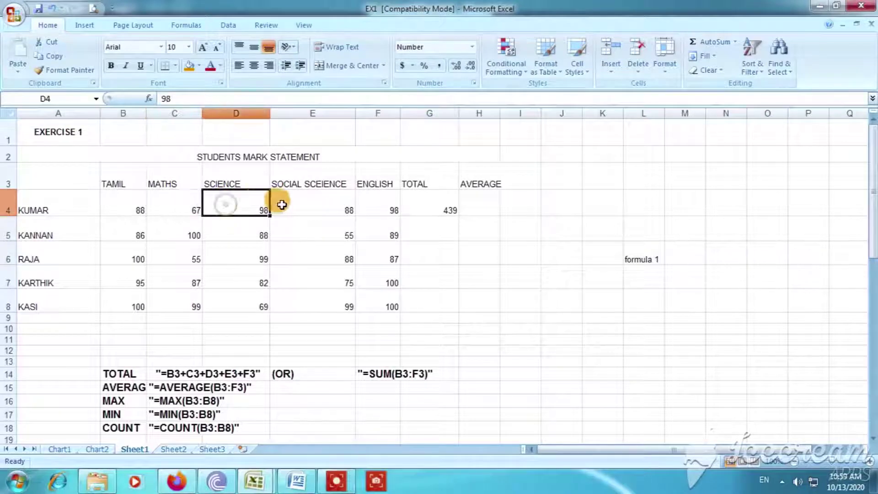
pyautogui.click(292, 201)
pyautogui.click(364, 206)
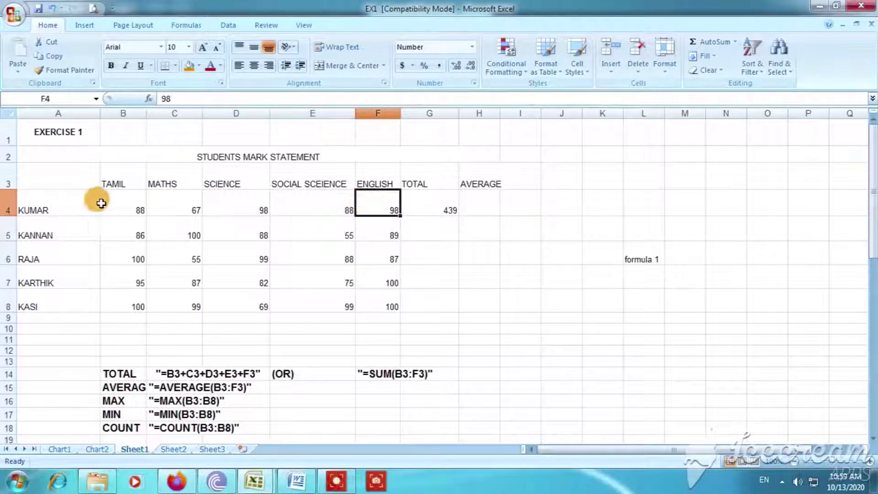
pyautogui.click(114, 200)
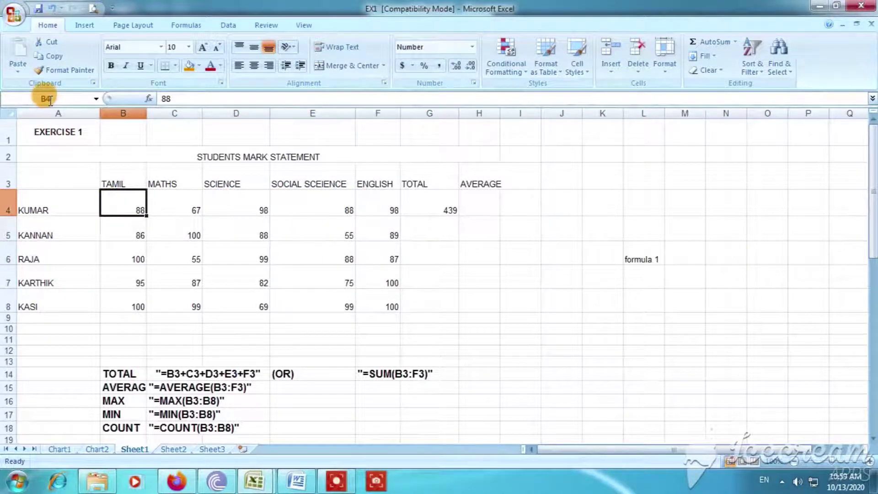
pyautogui.click(177, 201)
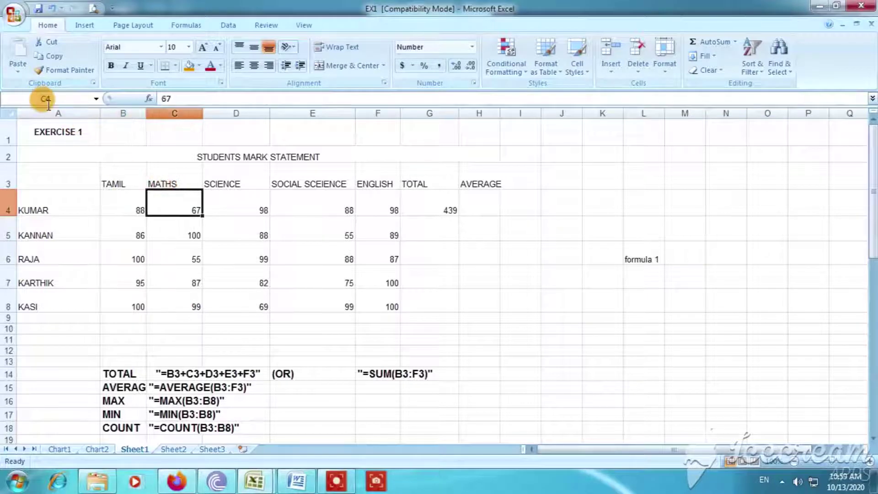
# - Calculate the second student's total in cell G5 with the formula =b5+c5+d5+e5+f5
pyautogui.click(437, 232)
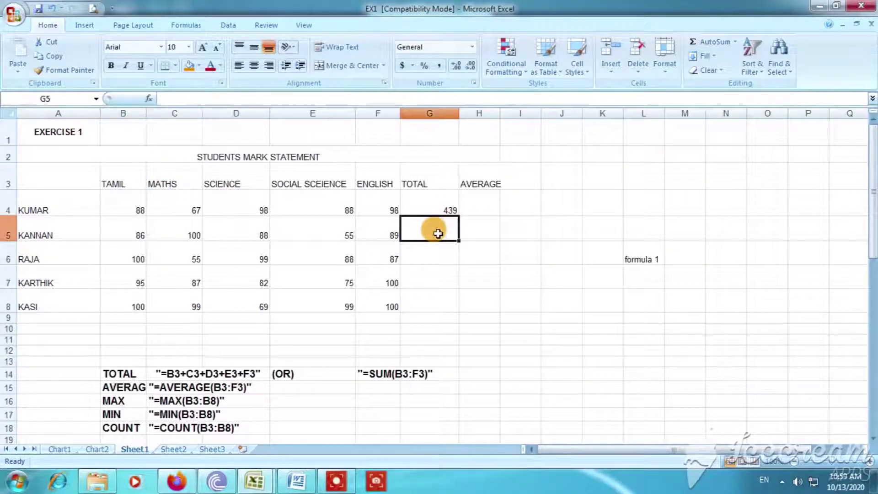
pyautogui.write('=')
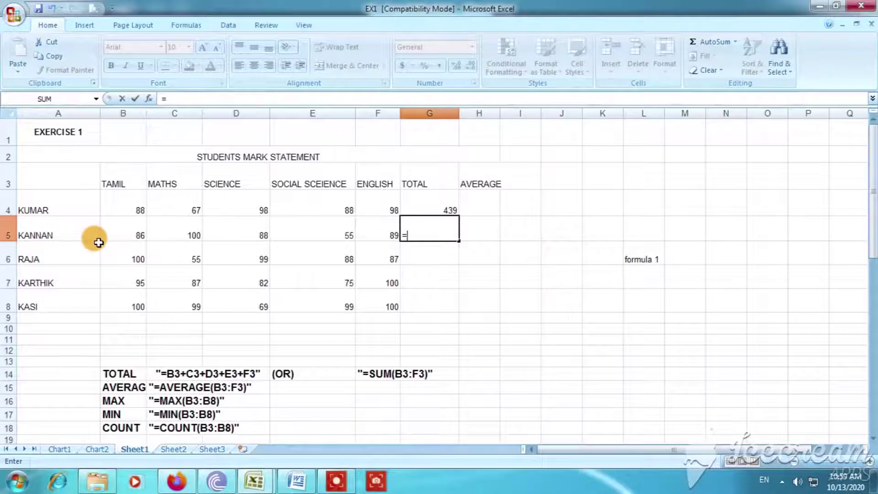
pyautogui.write('b5')
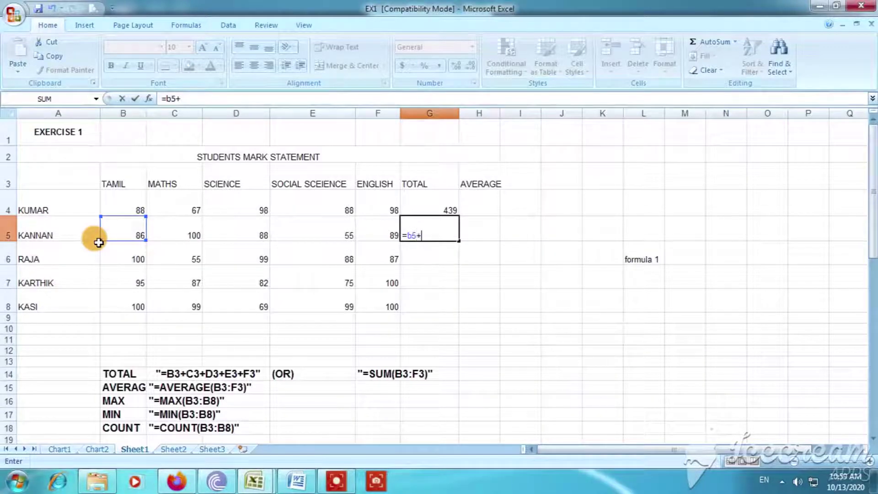
pyautogui.write('+c')
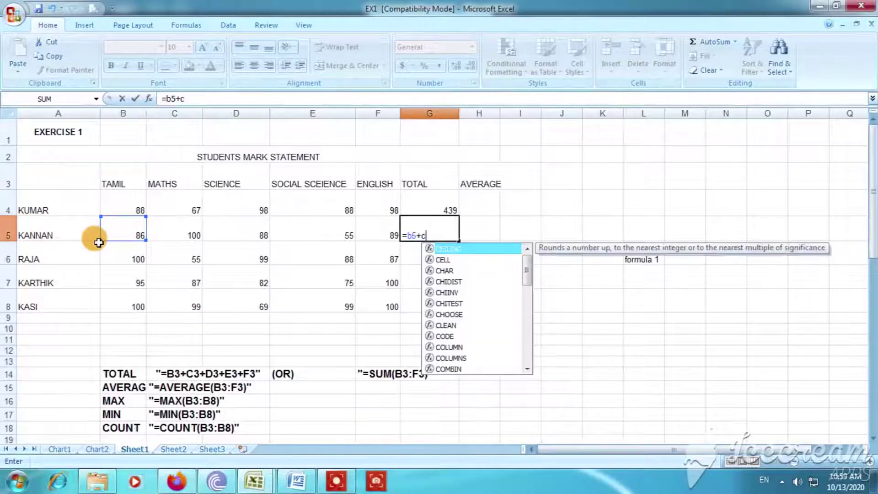
pyautogui.write('5+')
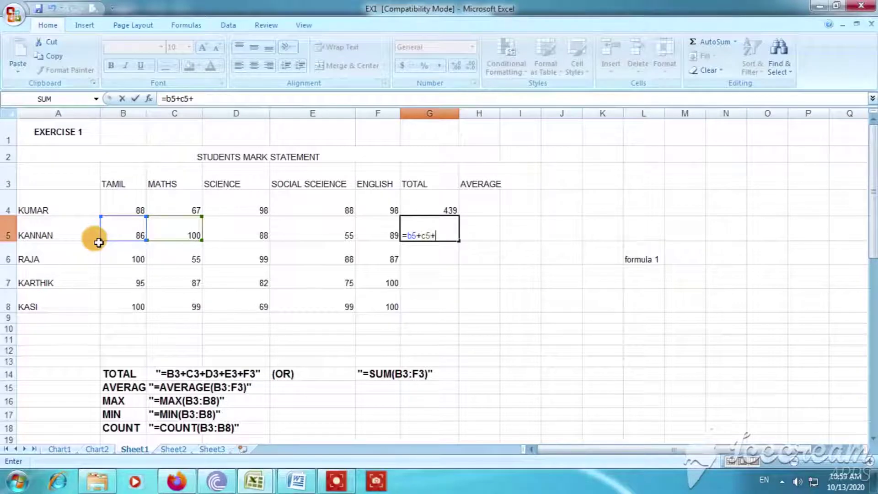
pyautogui.write('d5')
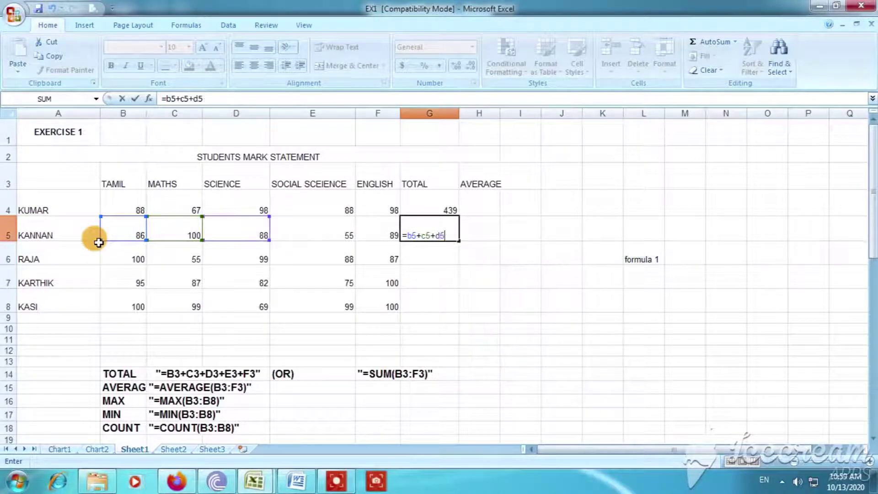
pyautogui.write('+e')
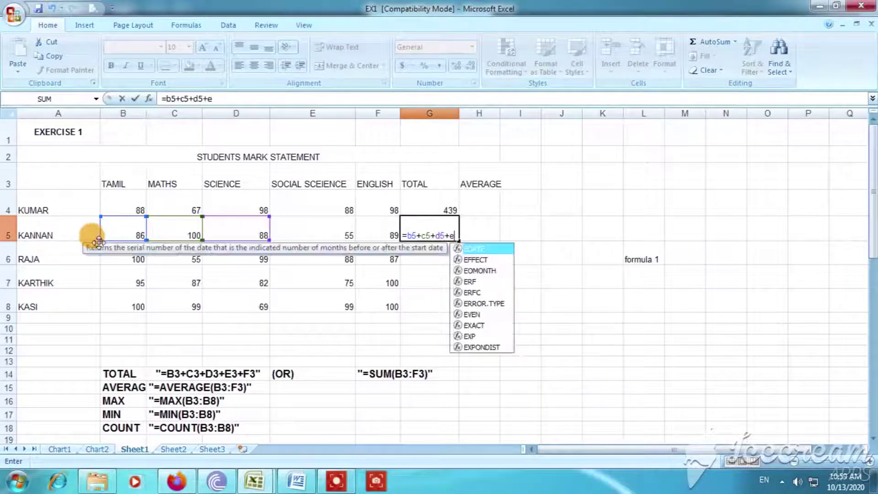
pyautogui.write('5')
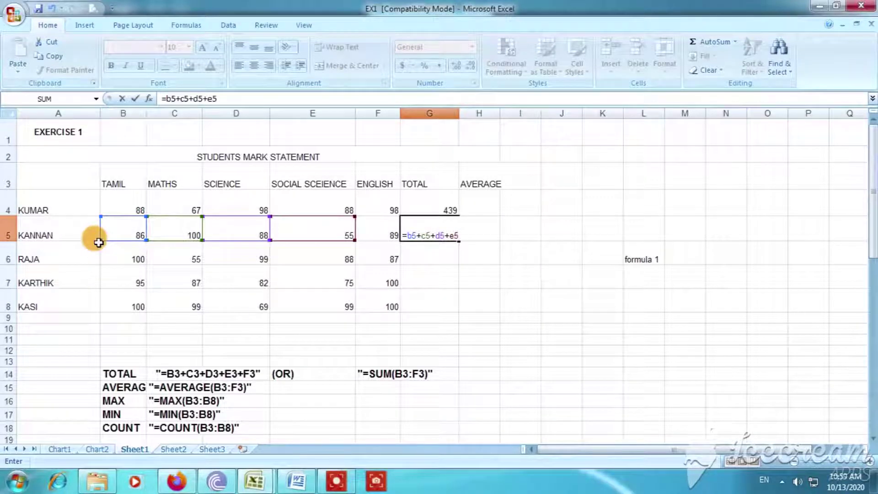
pyautogui.write('+f5')
pyautogui.press('Return')
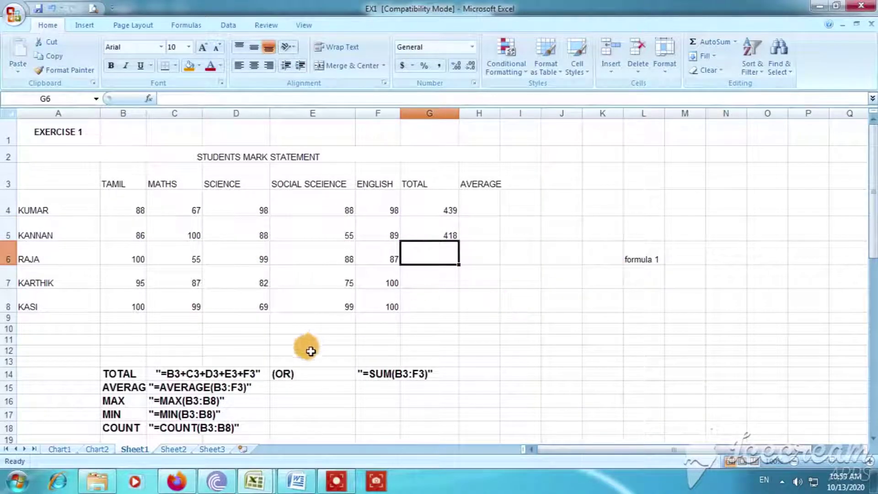
# - Calculate the third student's total in cell G6 with the formula =sum(B6:f6), following the SUM example in F14
pyautogui.click(260, 370)
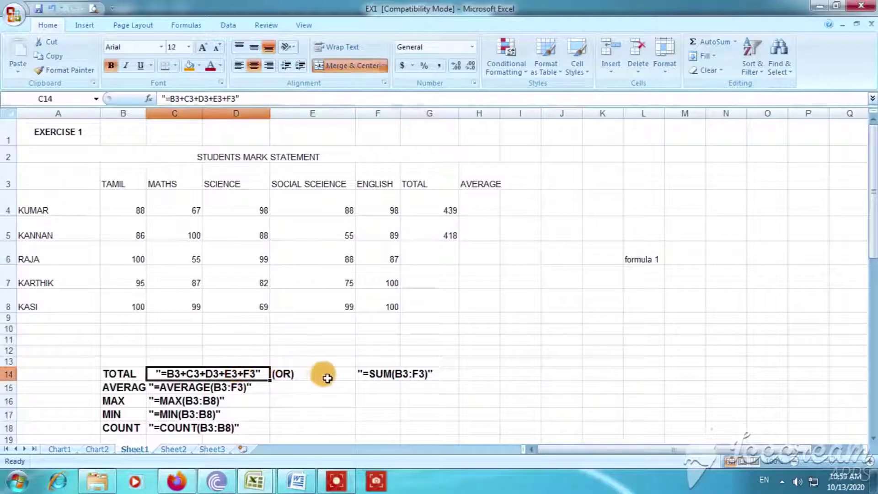
pyautogui.click(374, 373)
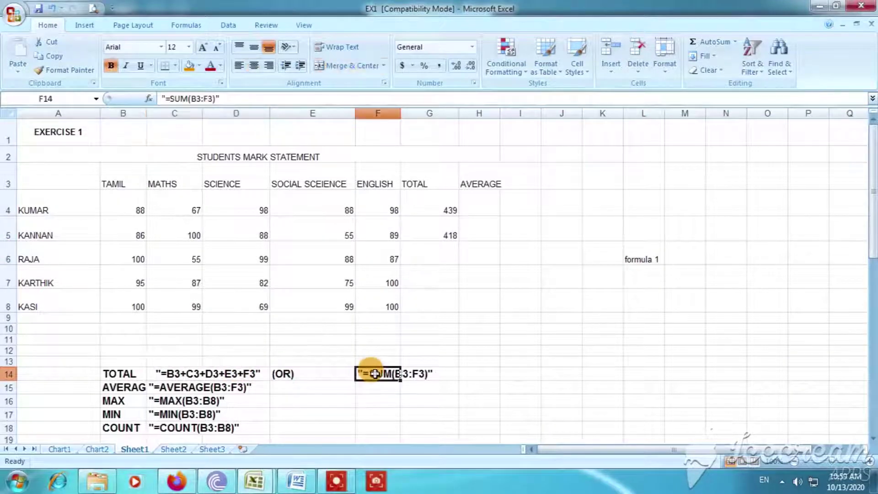
pyautogui.click(421, 260)
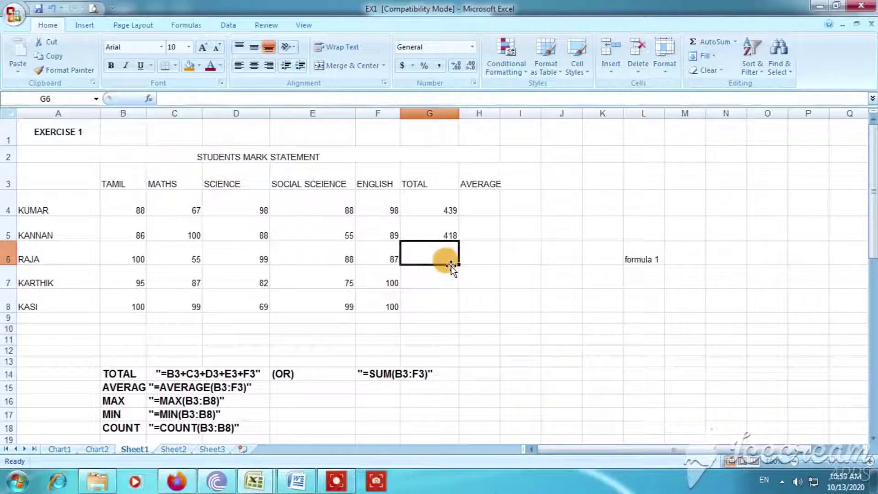
pyautogui.write('=s')
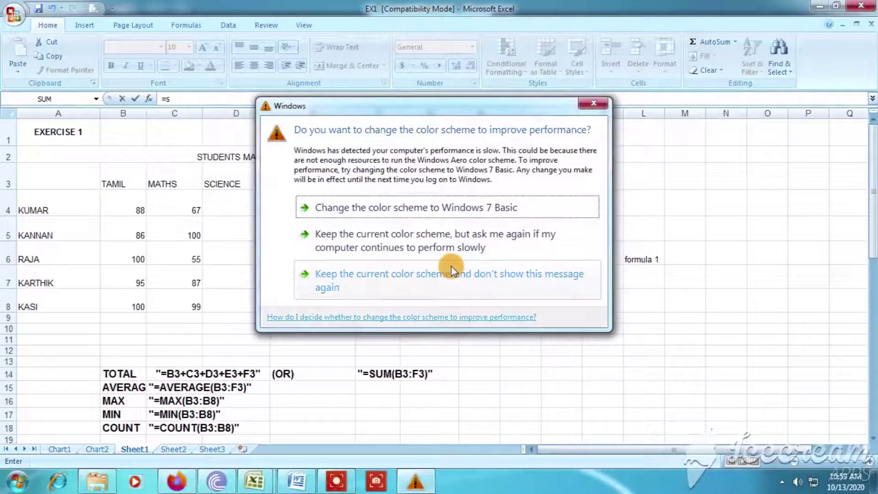
pyautogui.click(597, 104)
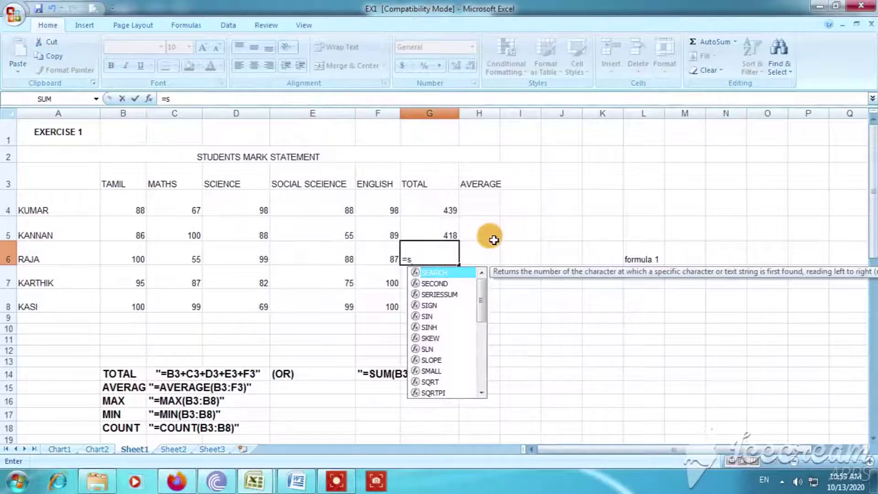
pyautogui.write('um')
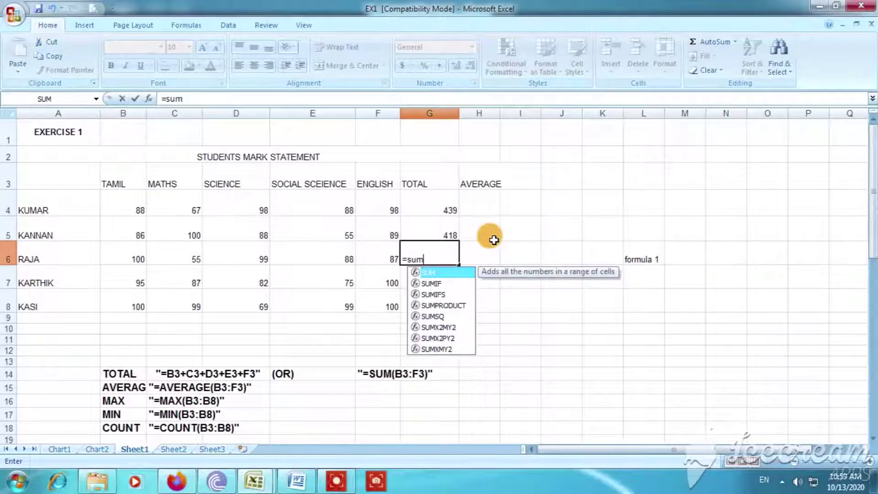
pyautogui.write('(')
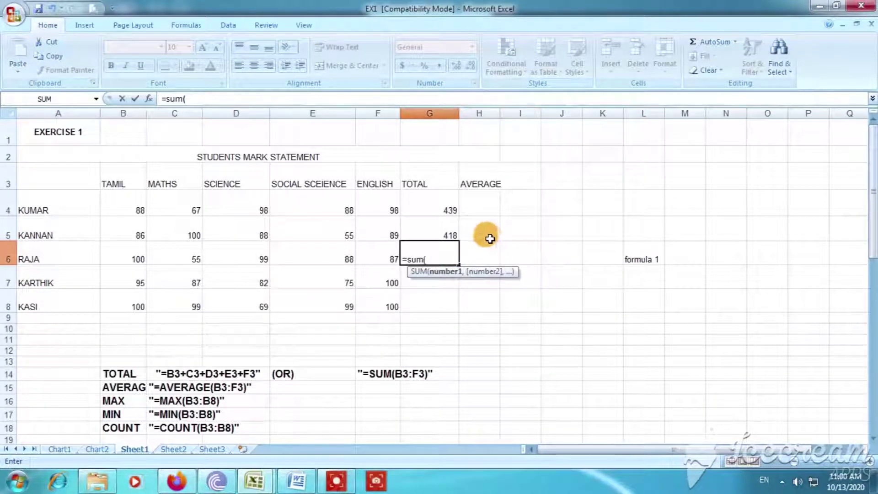
pyautogui.click(128, 257)
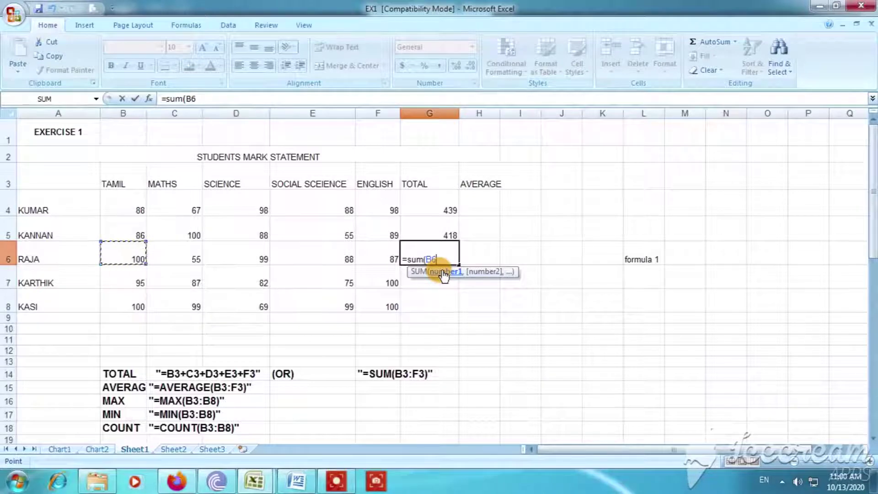
pyautogui.write(':B')
pyautogui.press('BackSpace')
pyautogui.write('f6')
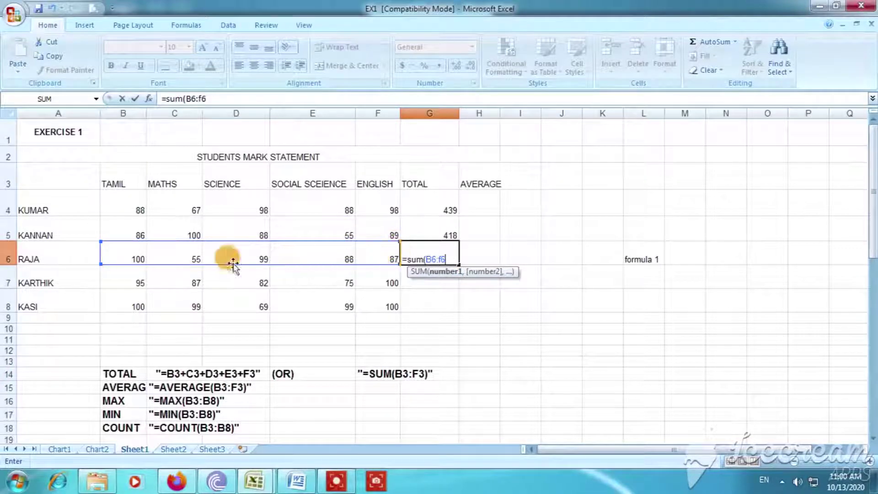
pyautogui.write(')')
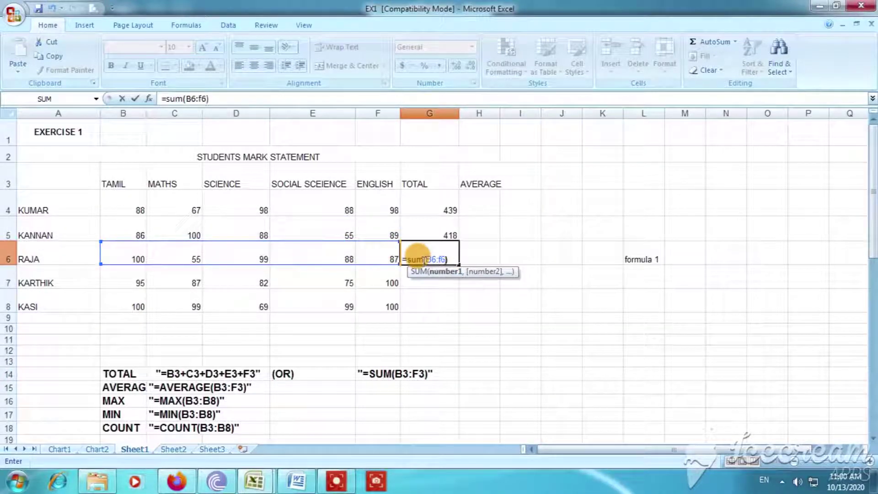
pyautogui.press('Return')
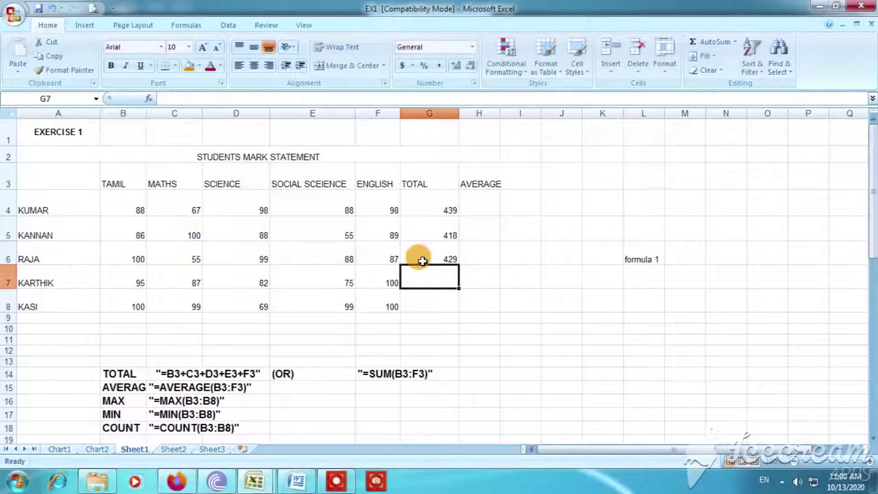
# - Compare the addition formulas behind the totals in G4 and G5 with the SUM formula in G6
pyautogui.click(446, 207)
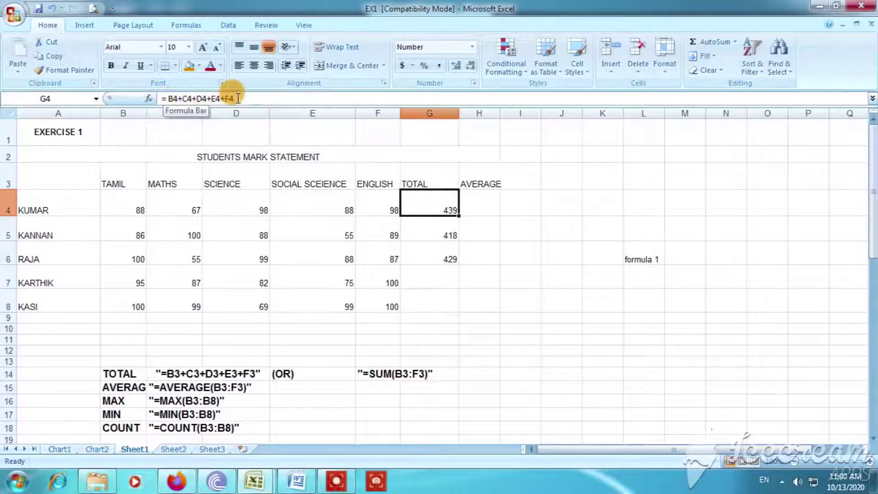
pyautogui.click(429, 224)
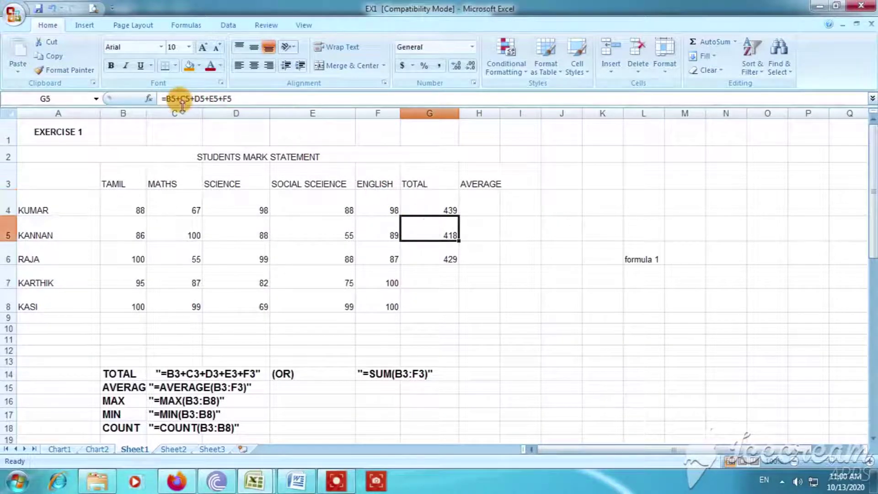
pyautogui.click(447, 256)
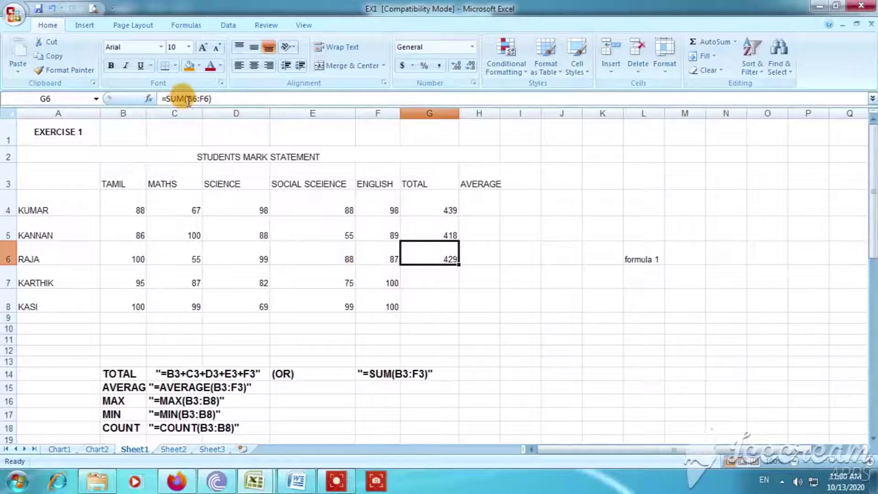
# - Calculate the fourth student's total in cell G7 with the formula =sum(b7:f7)
pyautogui.click(435, 280)
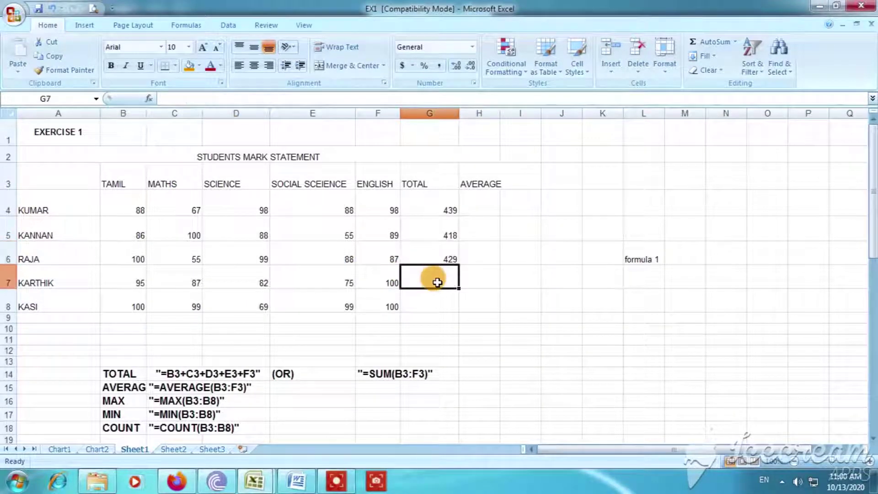
pyautogui.write('=su')
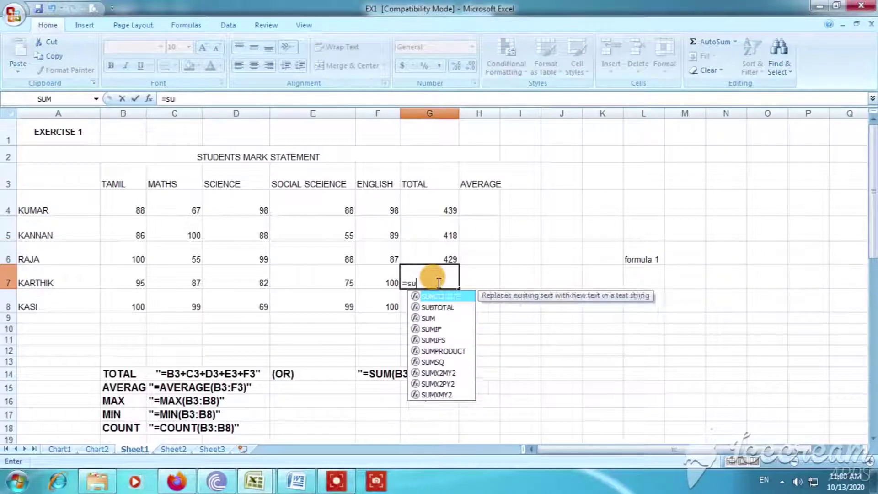
pyautogui.write('m(')
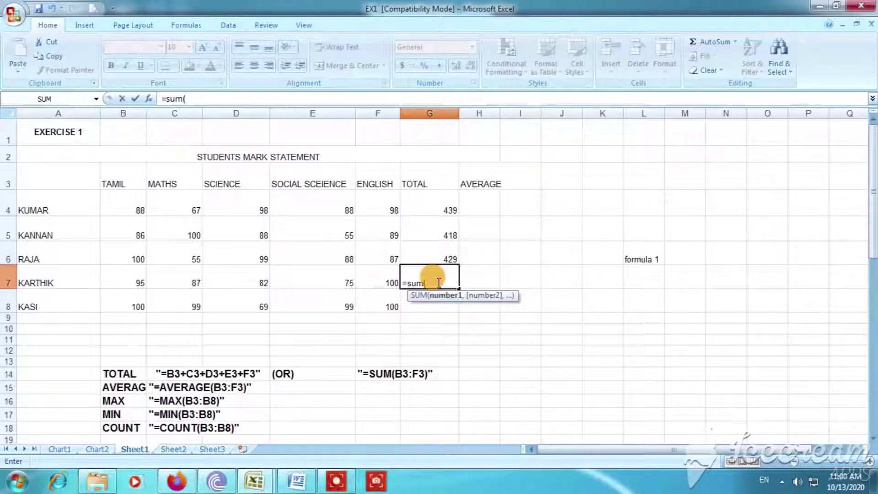
pyautogui.write('b7')
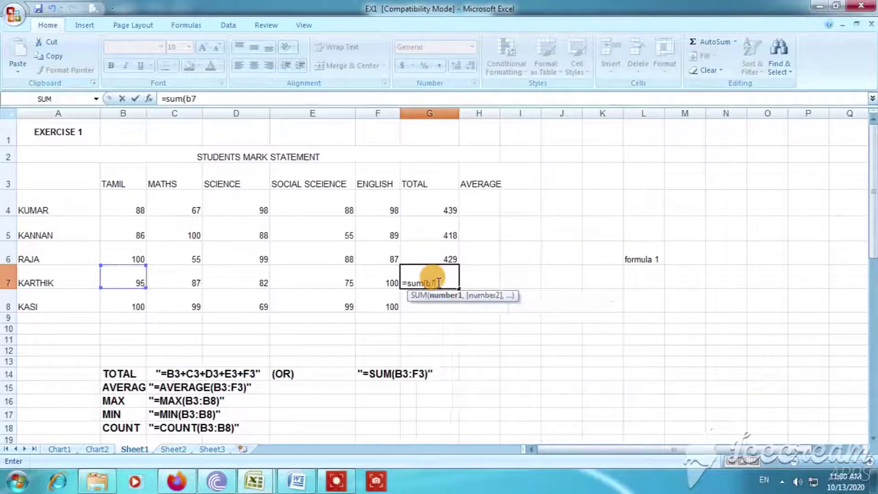
pyautogui.write(':f7')
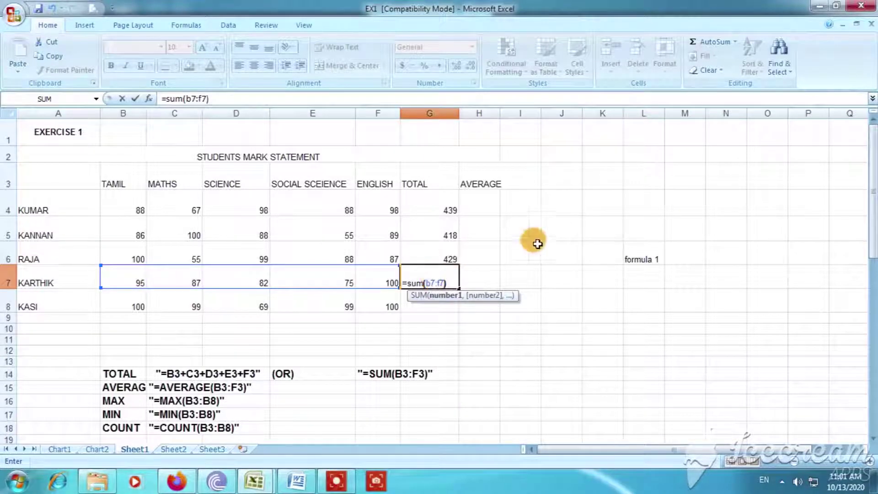
pyautogui.press('Return')
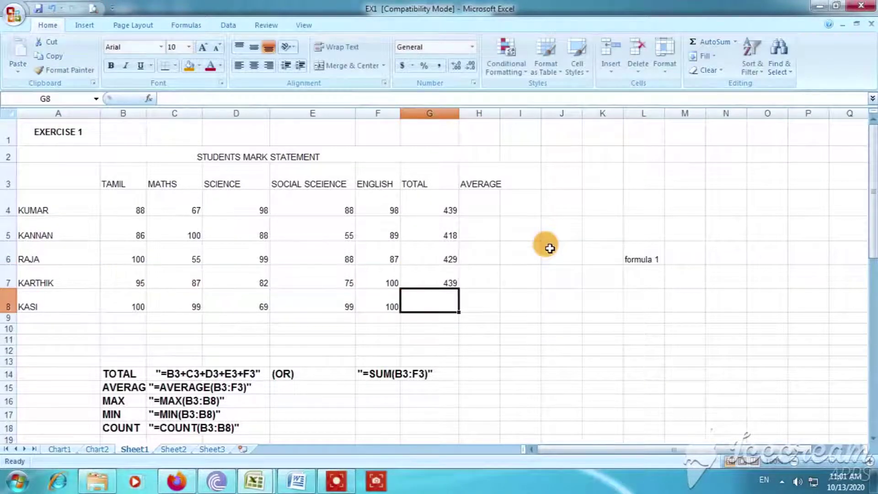
# - Calculate the fifth student's total in cell G8 with the formula =sum(b8:f8)
pyautogui.write('=')
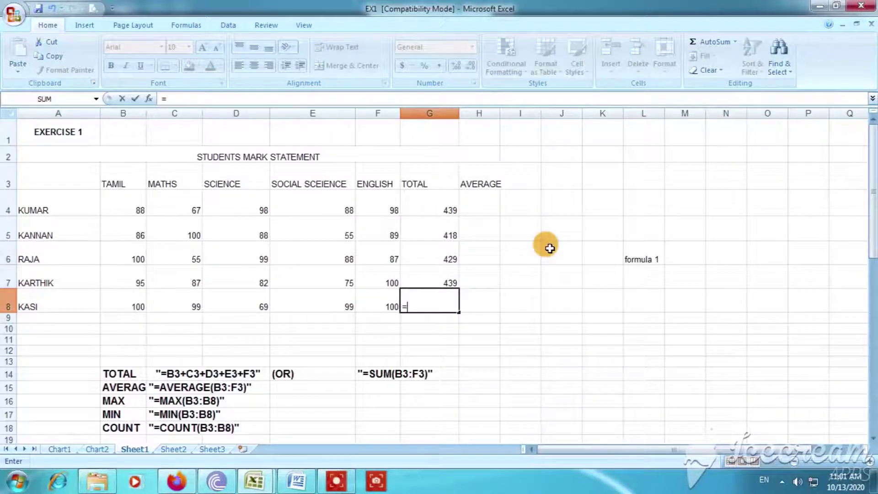
pyautogui.write('sum(')
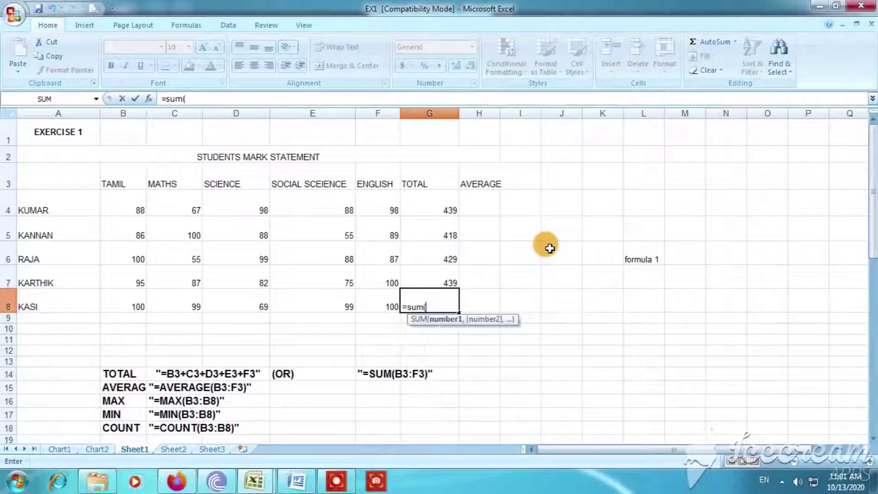
pyautogui.write('b')
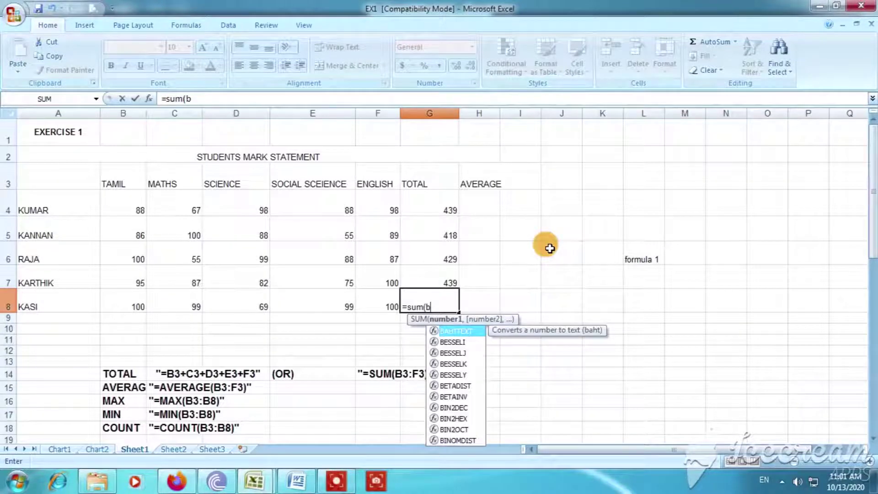
pyautogui.write('8:')
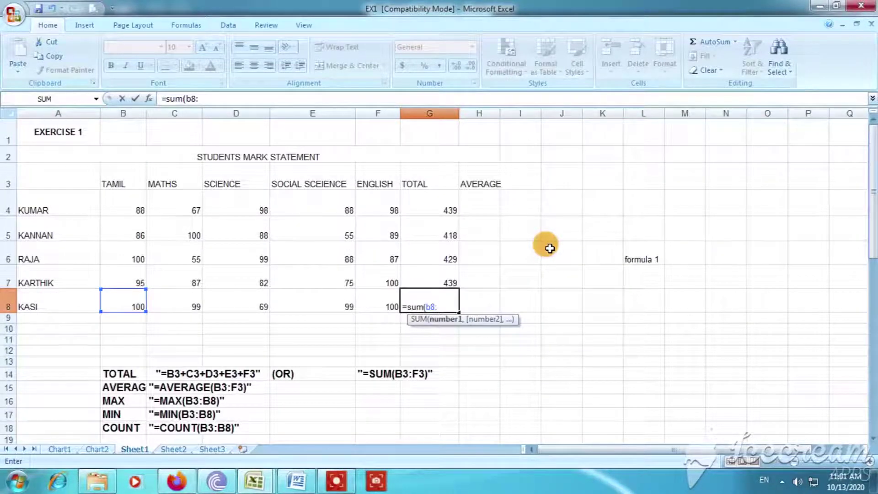
pyautogui.write('f8')
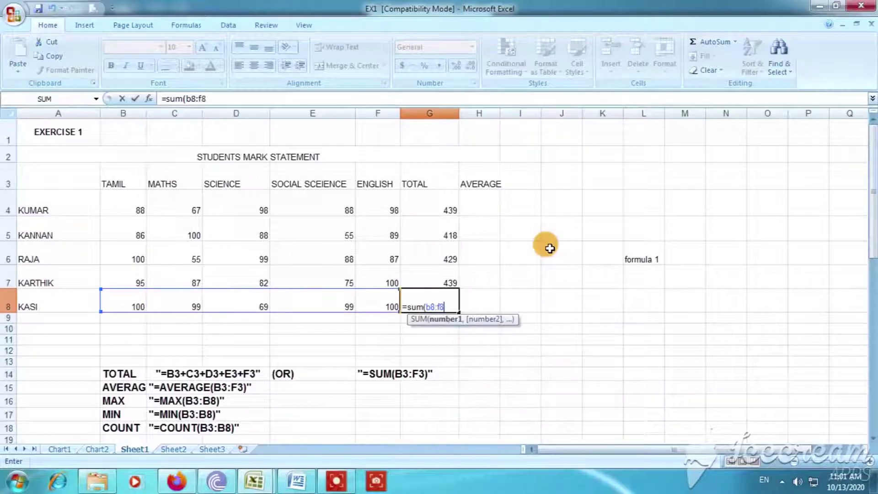
pyautogui.write(')')
pyautogui.press('Return')
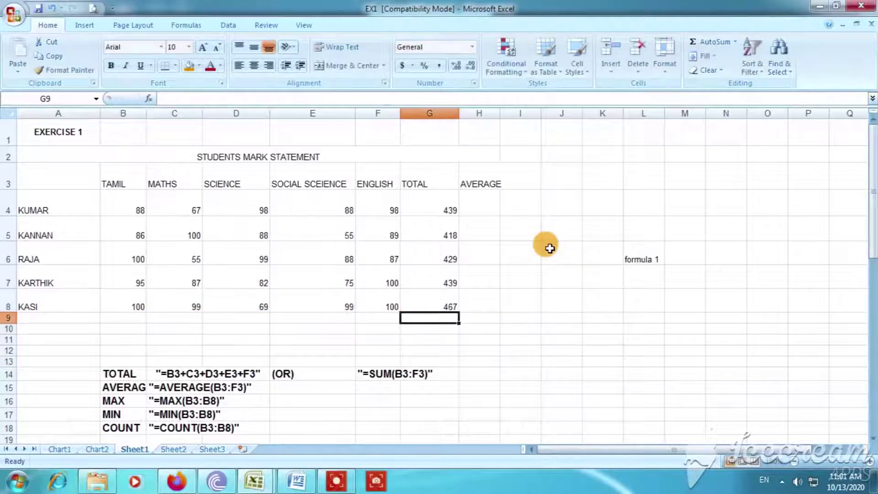
# - Dismiss the Windows color scheme prompt and widen column B so the AVERAGE label in B15 fits
pyautogui.click(486, 206)
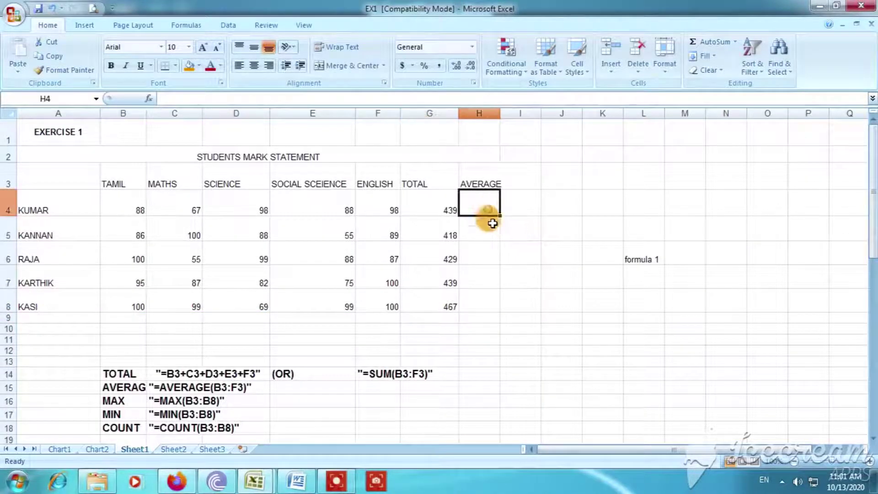
pyautogui.click(122, 389)
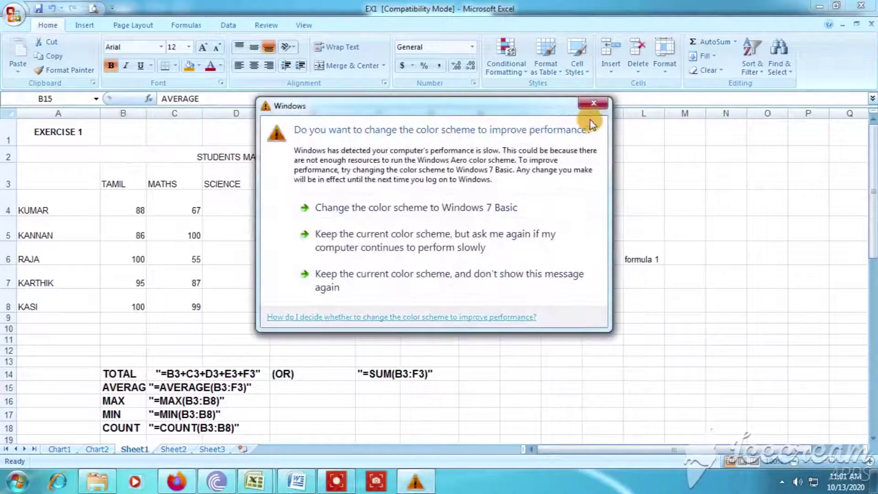
pyautogui.click(592, 104)
pyautogui.moveTo(146, 114); pyautogui.dragTo(157, 113)
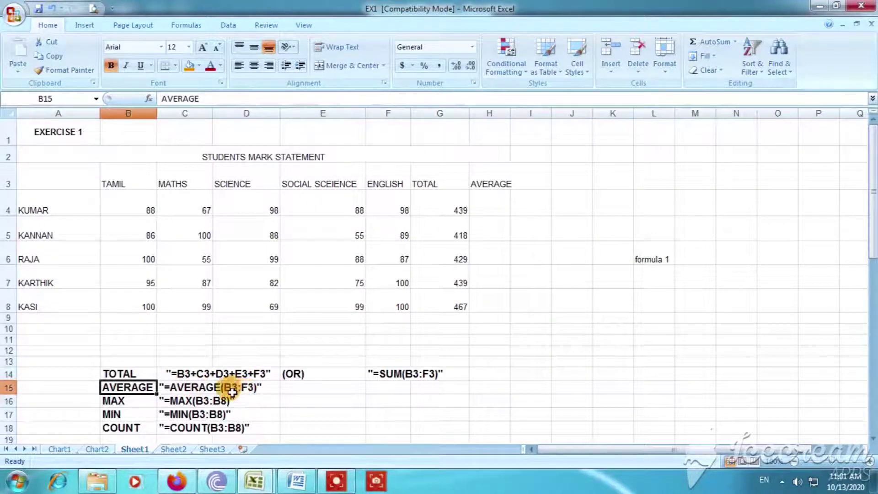
# - Calculate the first student's average in cell H4 with the formula =average(b4:f4)
pyautogui.click(489, 210)
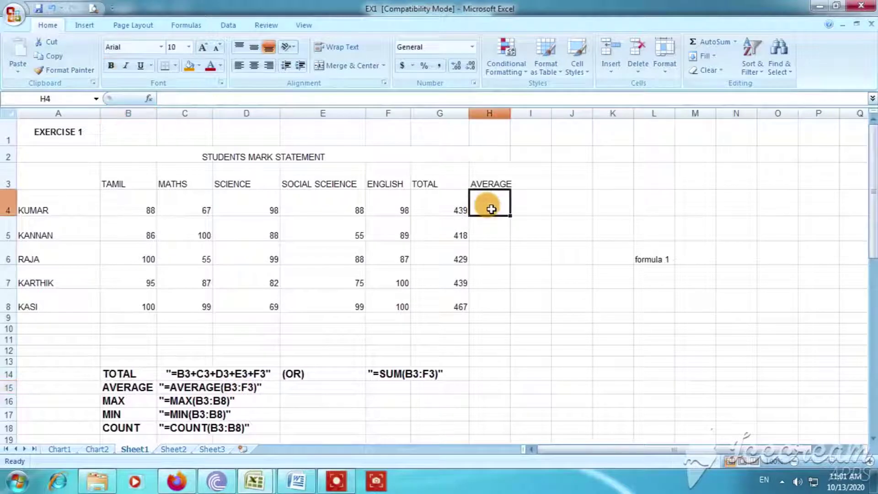
pyautogui.write('=average')
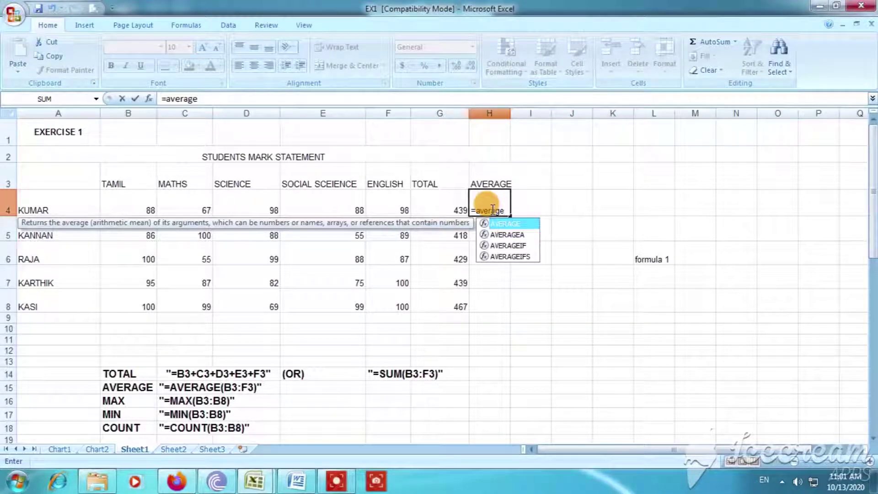
pyautogui.write('(')
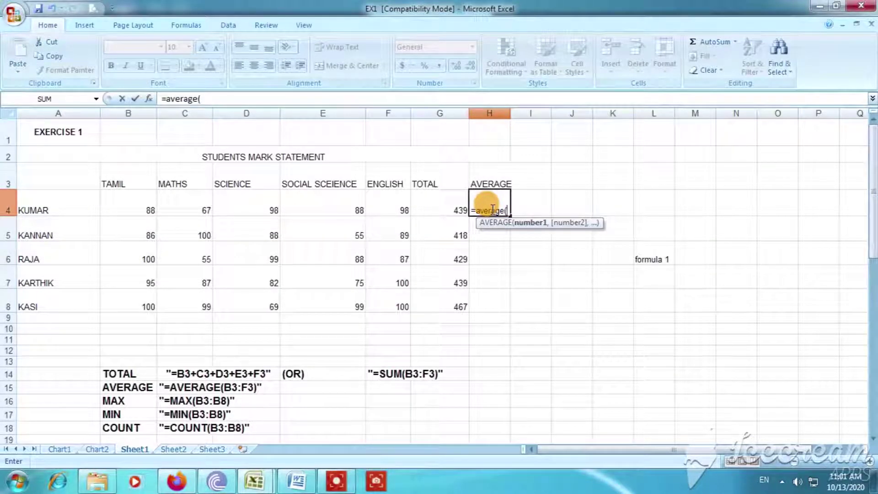
pyautogui.write('b')
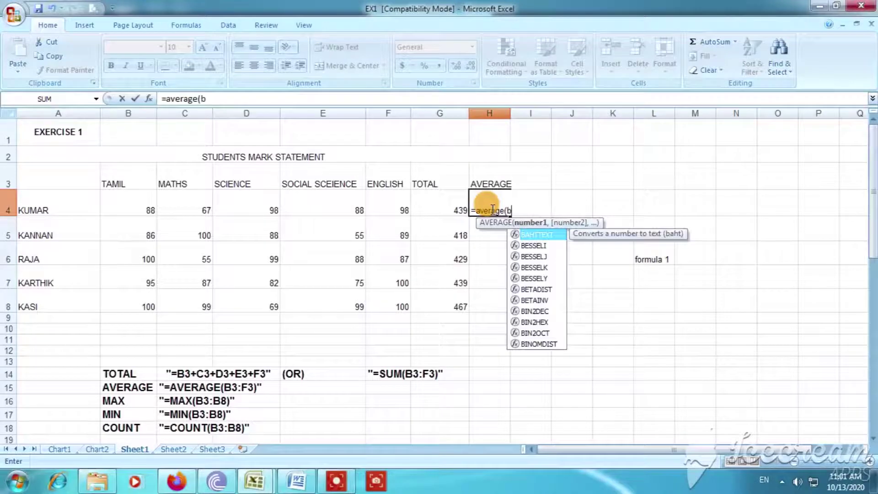
pyautogui.write('4:')
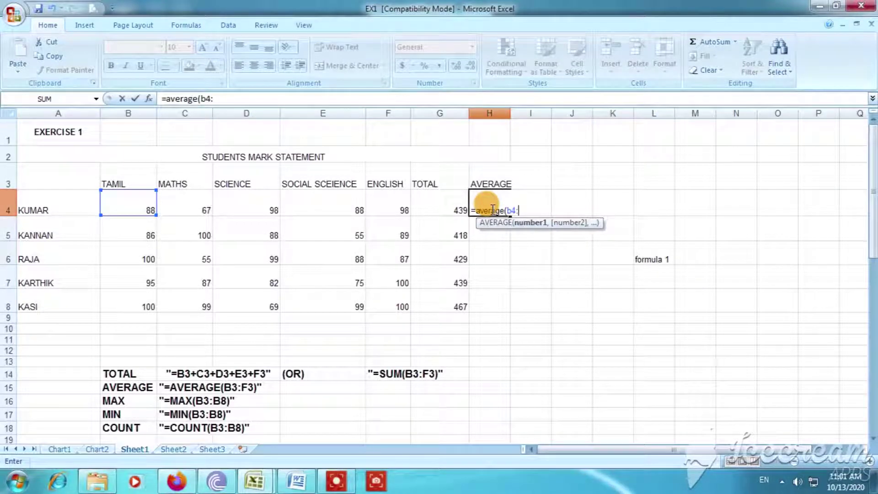
pyautogui.write('f')
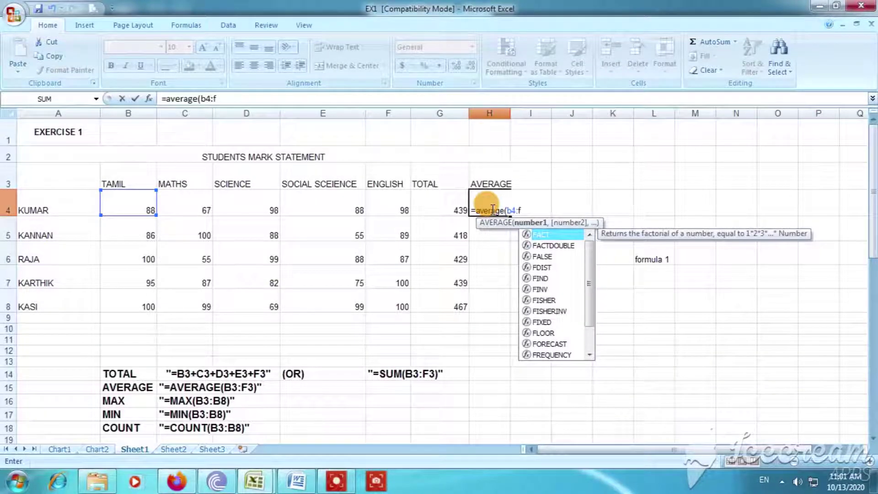
pyautogui.write('4')
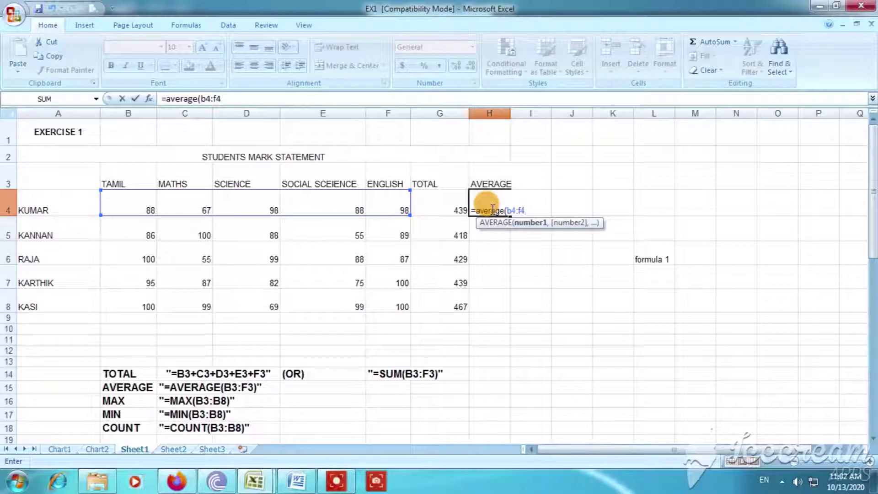
pyautogui.write(')')
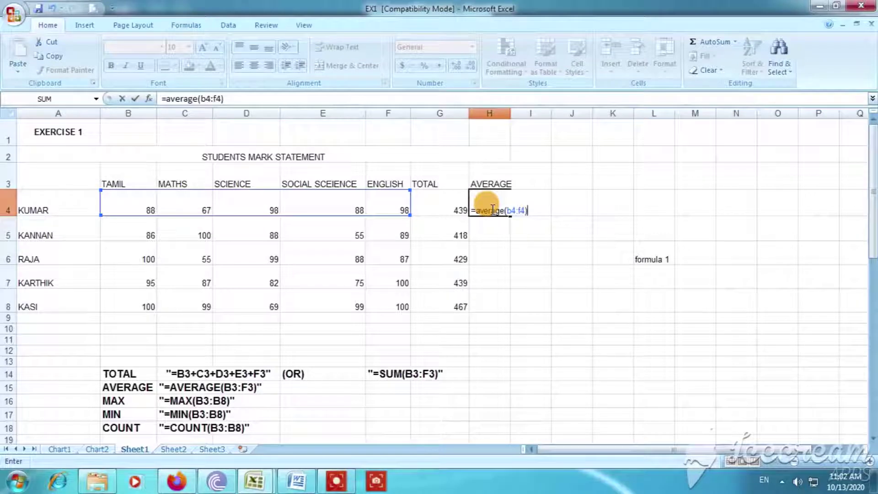
pyautogui.press('Return')
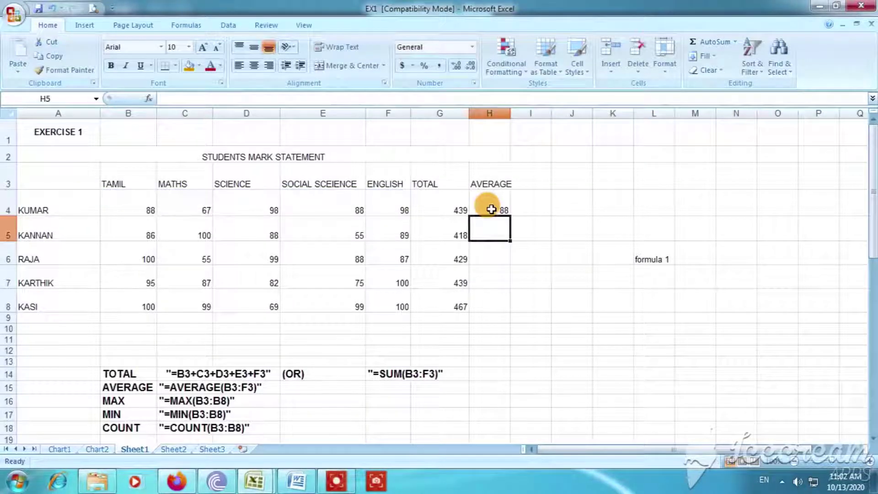
# - Calculate the second student's average in cell H5 with =average(b5:f5), changing the color scheme to Windows 7 Basic when prompted
pyautogui.write('=')
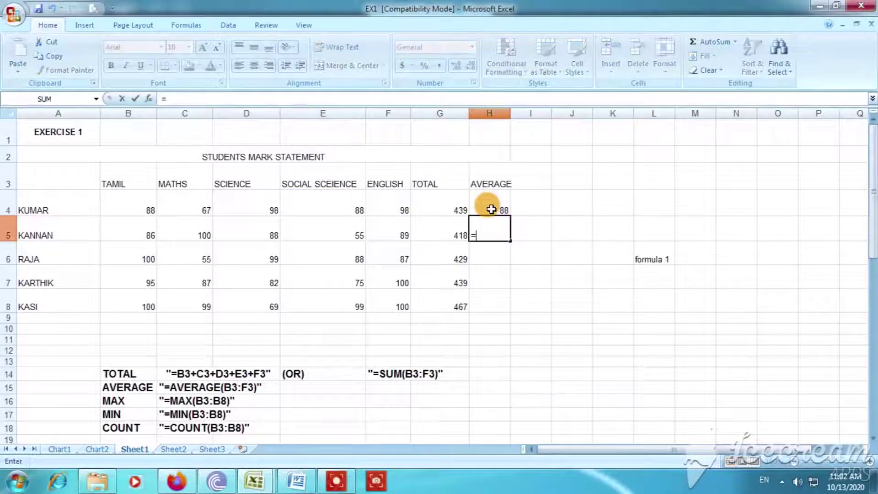
pyautogui.write('a')
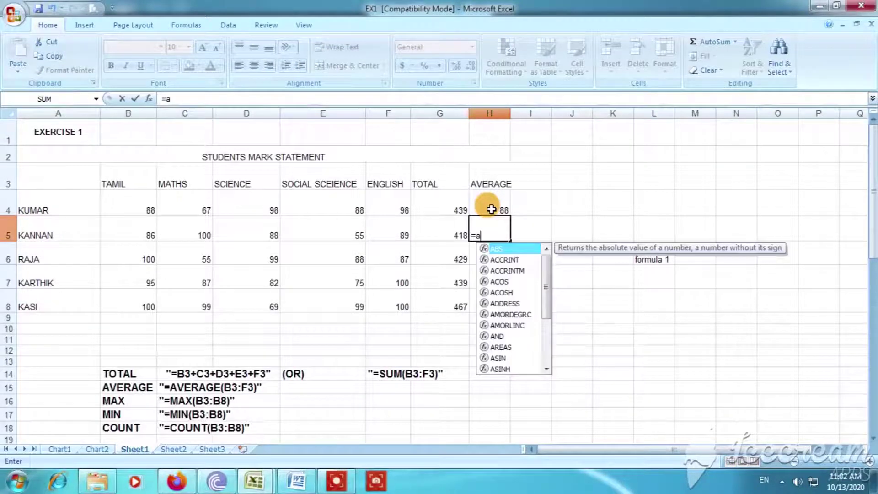
pyautogui.write('verage(')
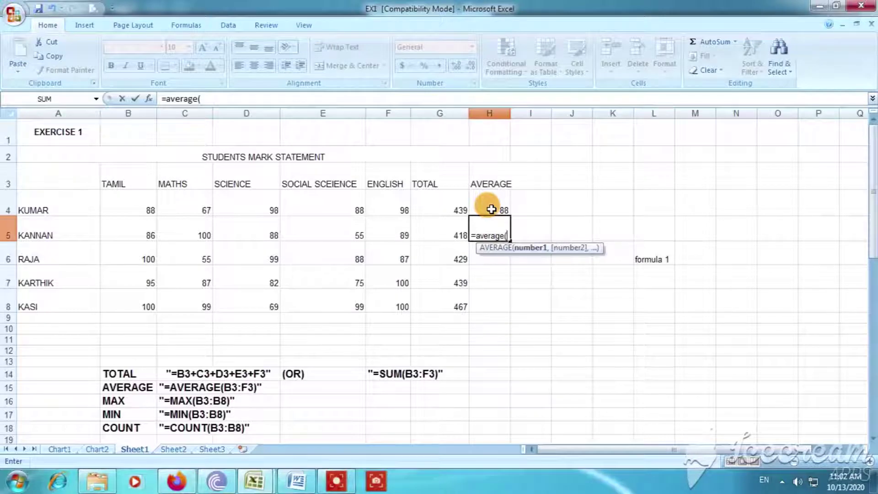
pyautogui.write('b5:')
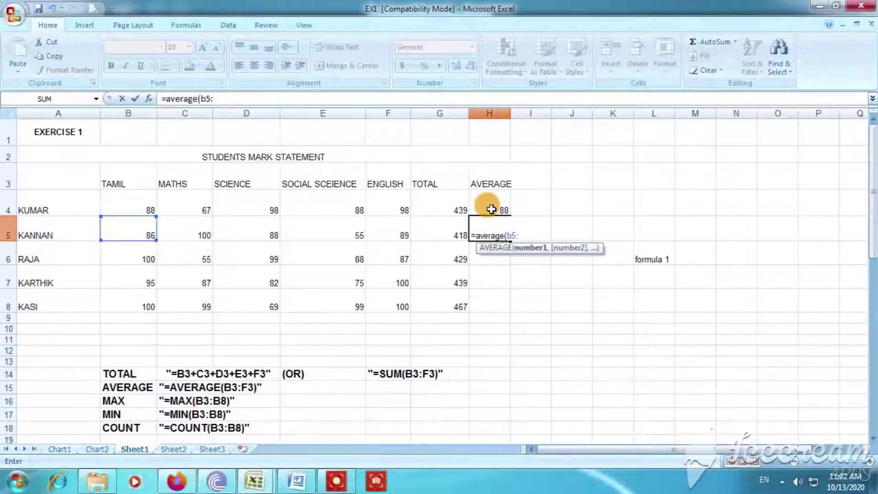
pyautogui.write('f')
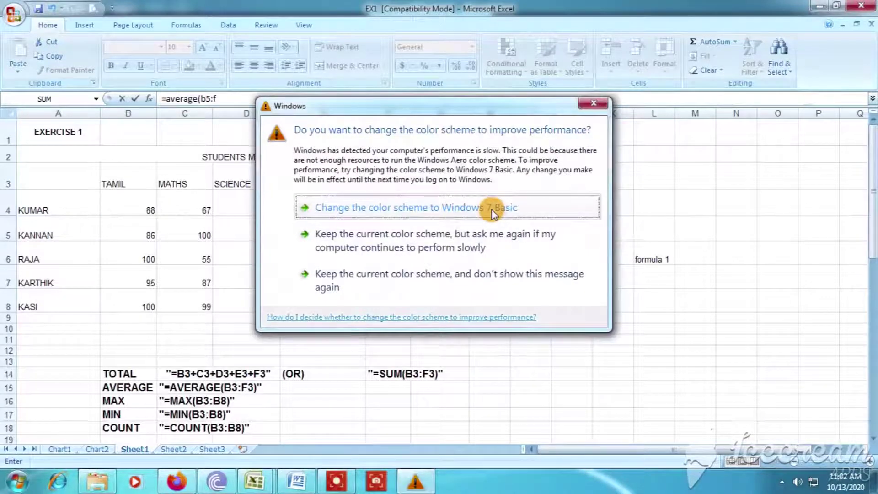
pyautogui.click(494, 206)
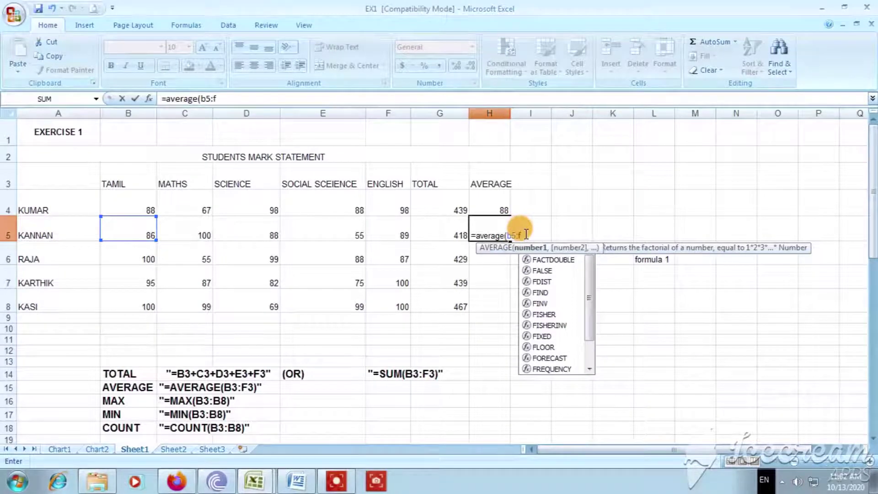
pyautogui.write('5)')
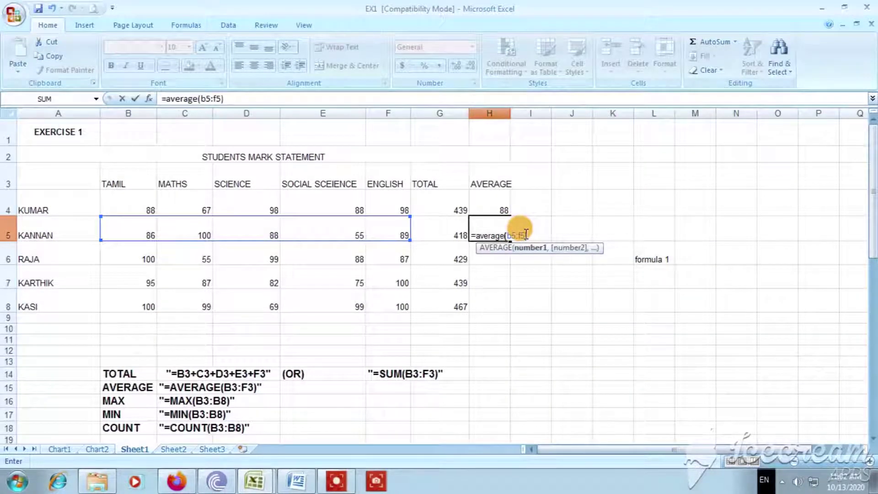
pyautogui.press('Return')
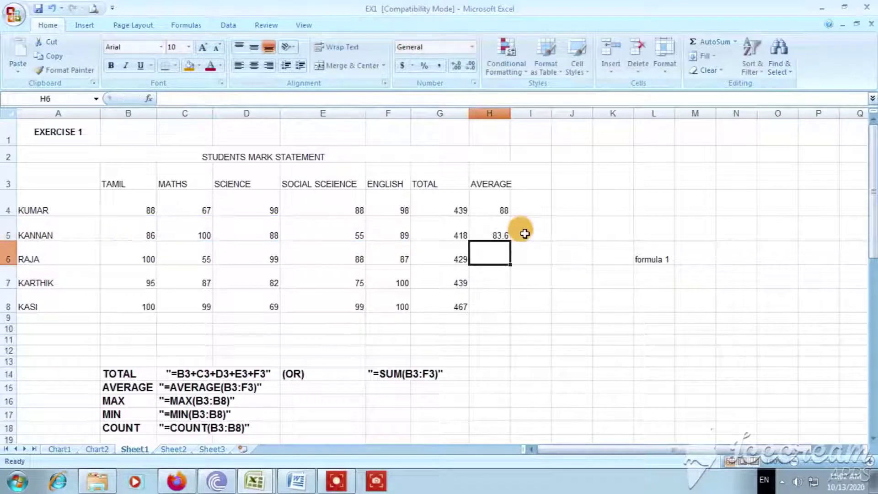
pyautogui.click(533, 327)
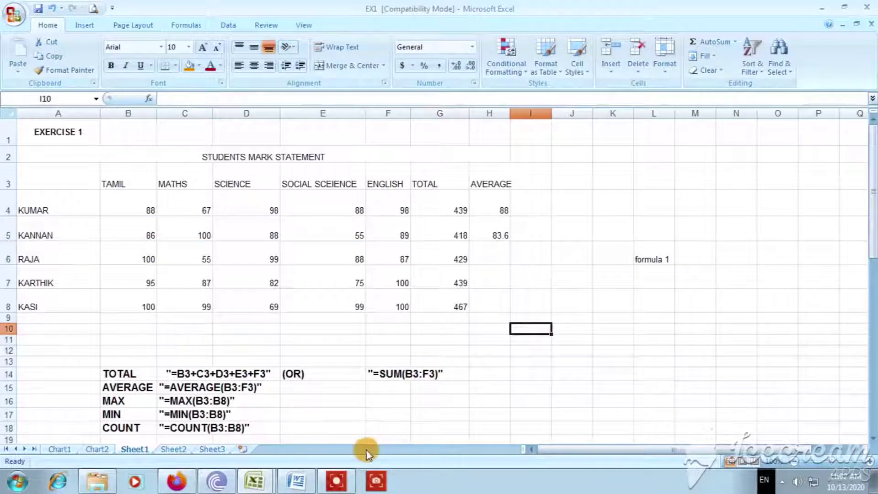
pyautogui.click(339, 478)
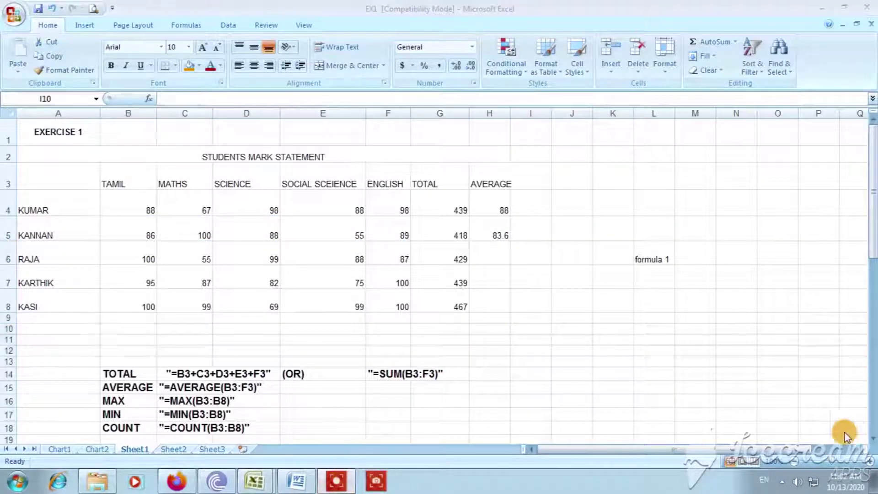
pyautogui.click(815, 435)
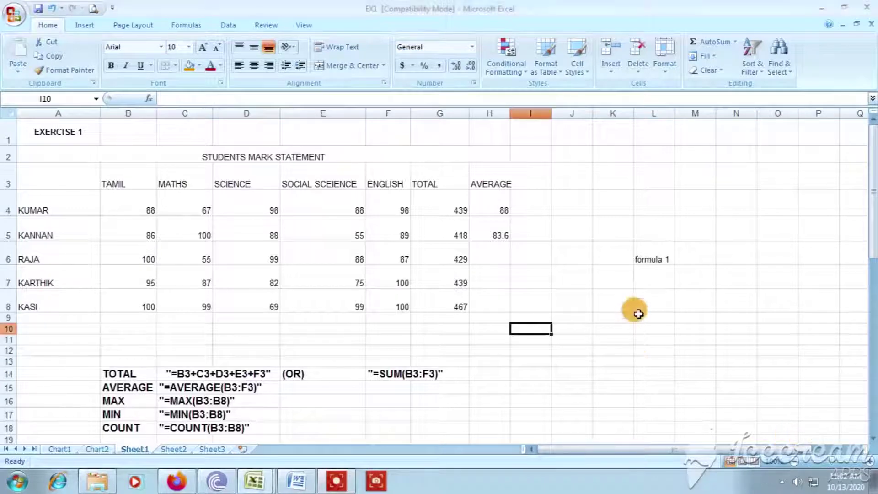
# - Calculate the third student's average in cell H6 with the formula =average(b6:f6)
pyautogui.click(505, 253)
pyautogui.write('=average')
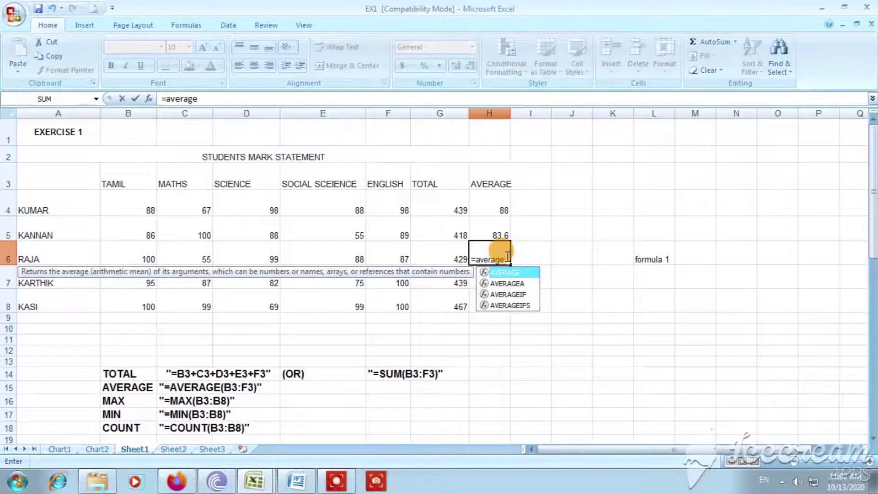
pyautogui.write('(')
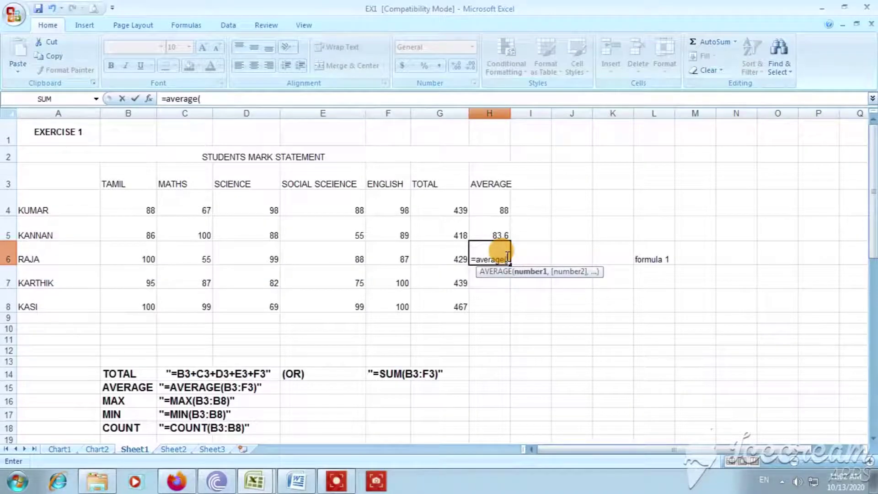
pyautogui.write('b6:f6')
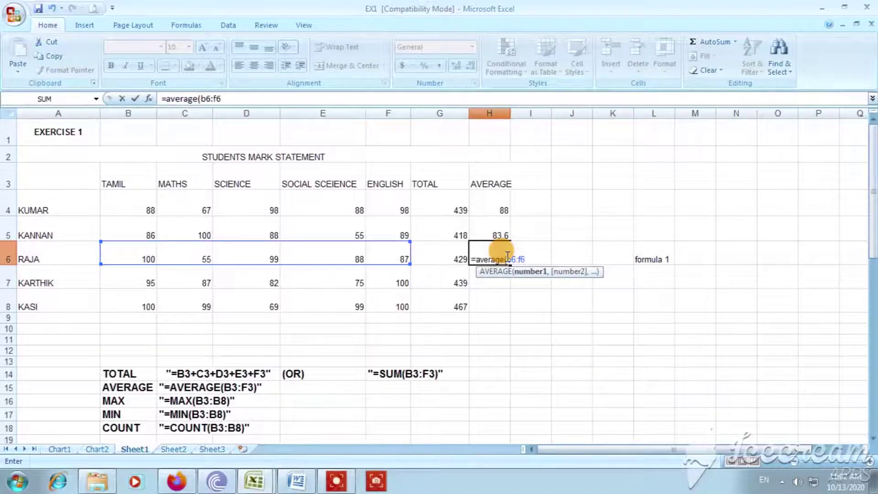
pyautogui.write(')')
pyautogui.press('Return')
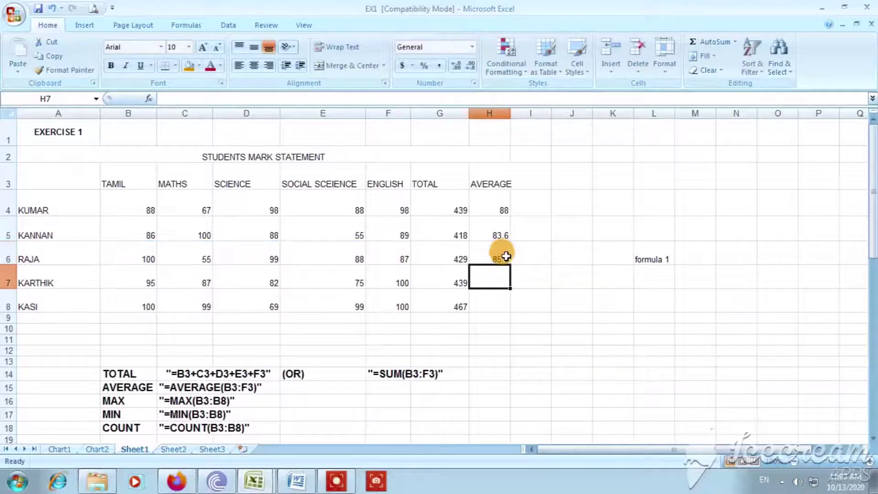
pyautogui.write('=')
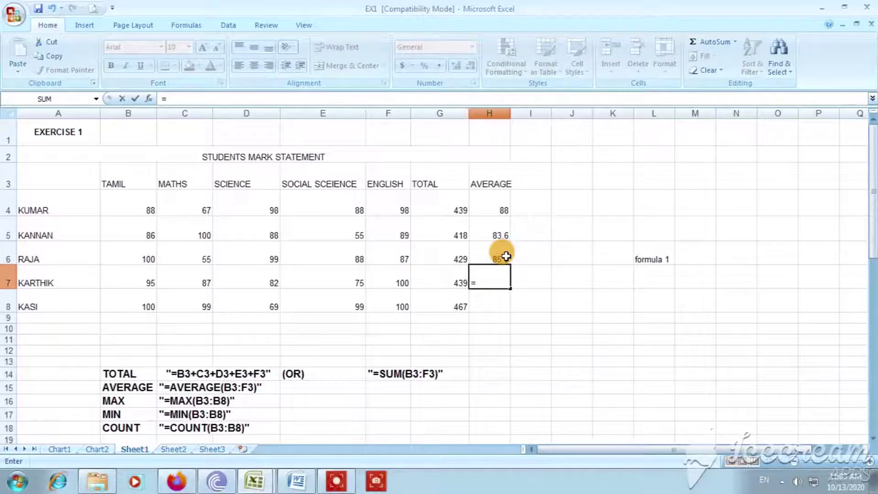
pyautogui.write('b')
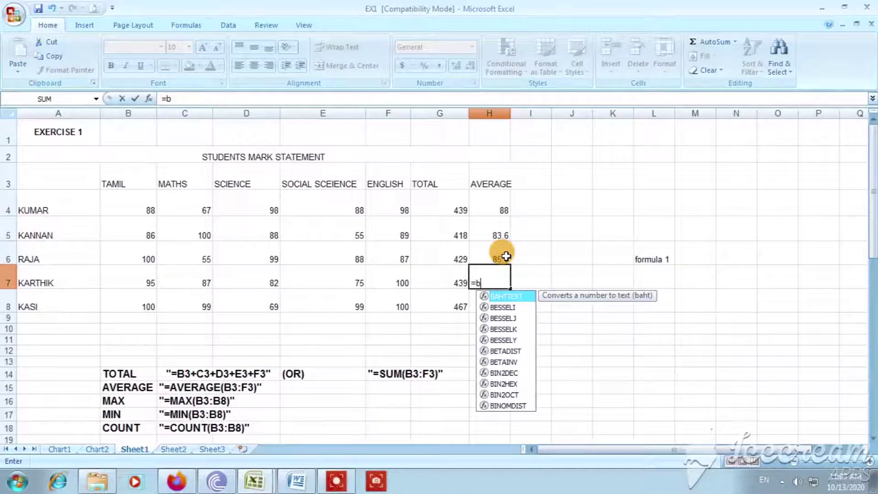
pyautogui.write('7:')
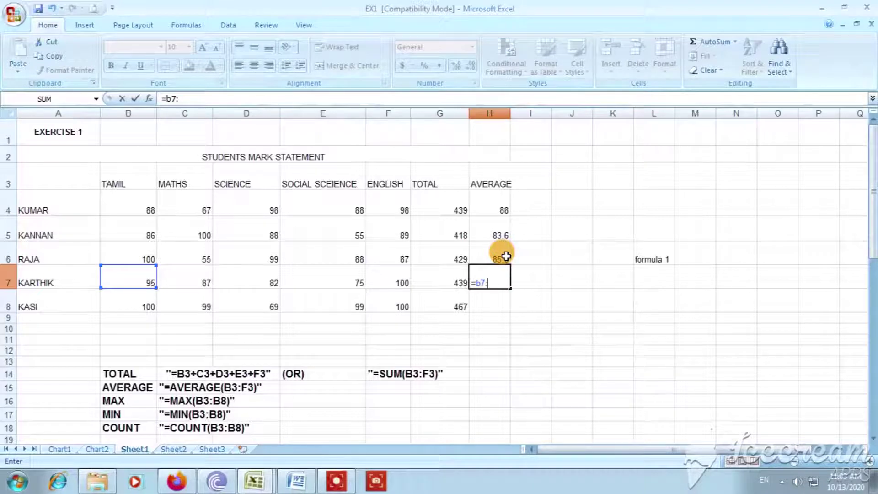
pyautogui.write('f7')
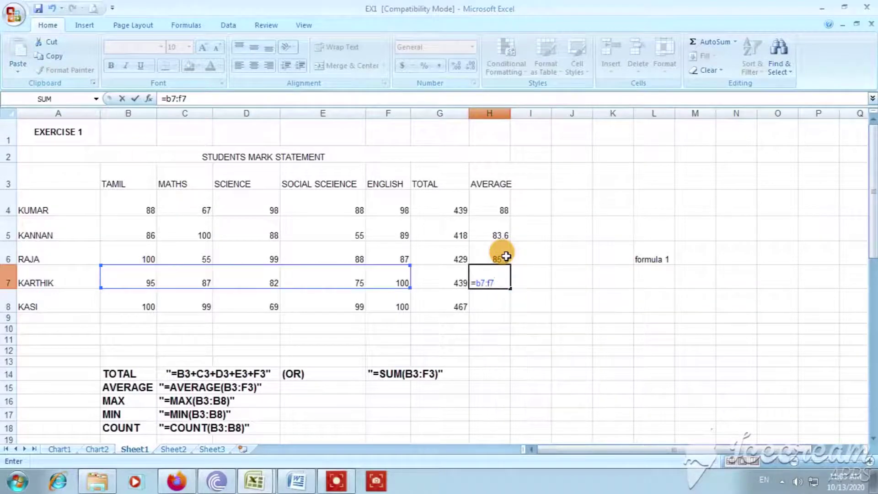
pyautogui.write(')')
pyautogui.press('Return')
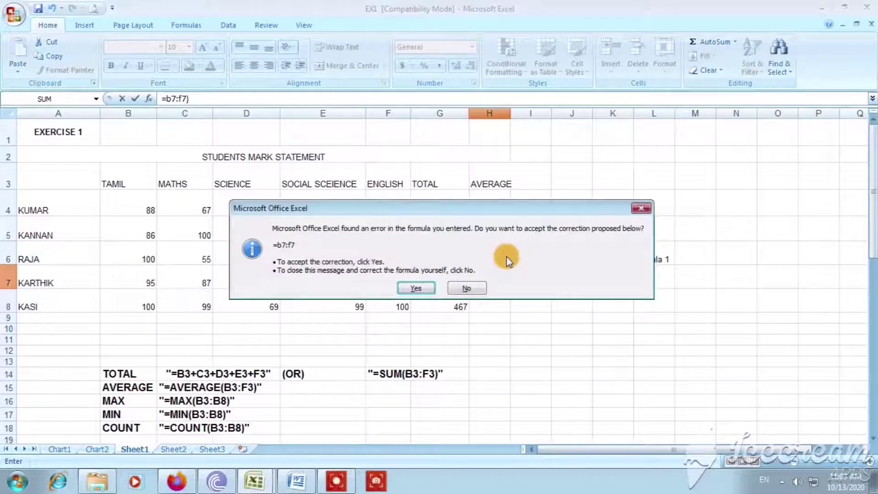
pyautogui.click(413, 288)
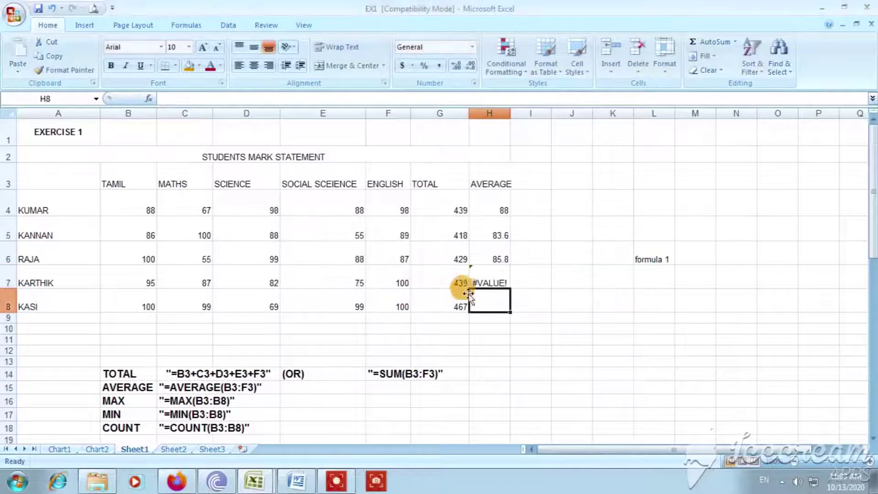
pyautogui.click(487, 282)
pyautogui.press('Delete')
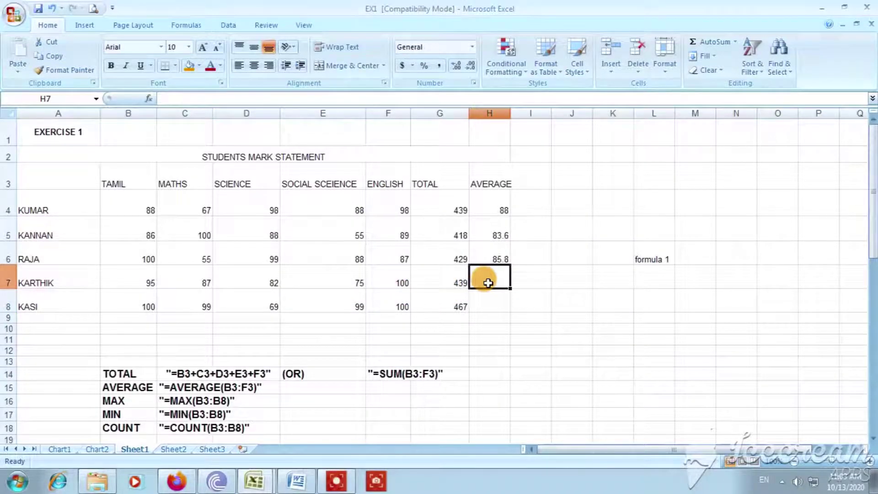
pyautogui.write('=averag')
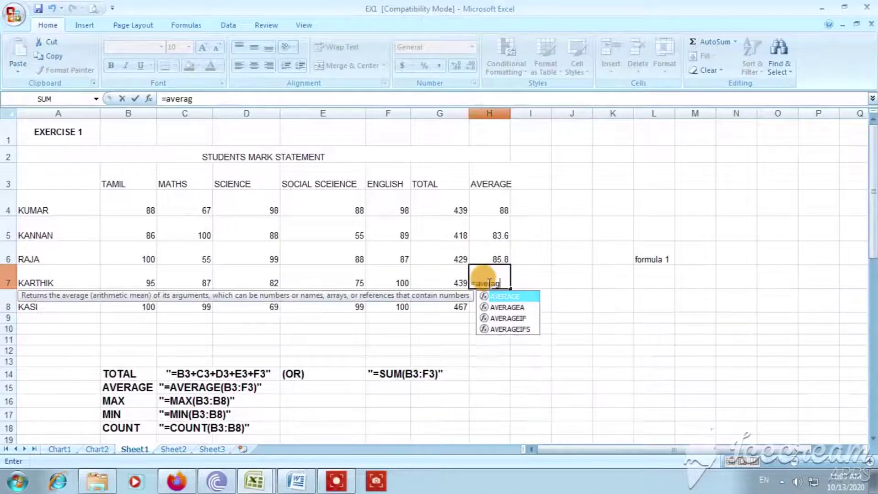
pyautogui.write('e')
pyautogui.write('(b7')
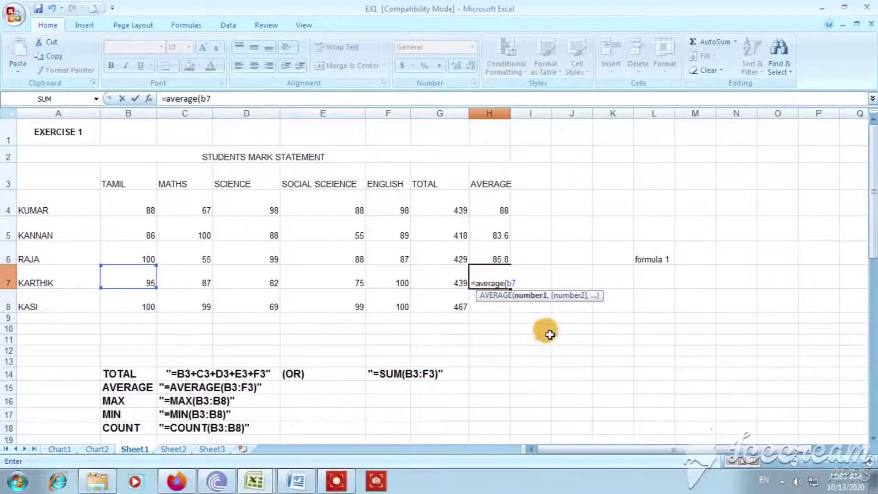
pyautogui.click(532, 318)
pyautogui.click(502, 280)
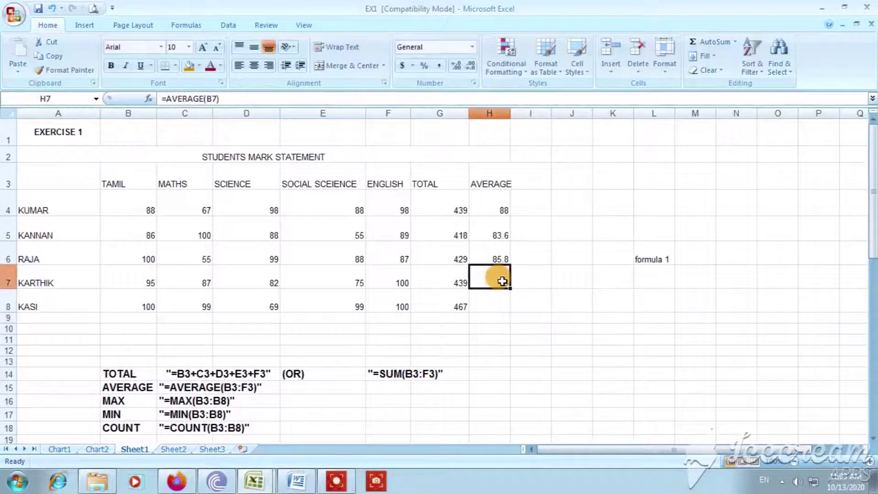
pyautogui.press('Delete')
# - Calculate the fourth student's average in cell H7 with the formula =average(b7:f7)
pyautogui.write('=')
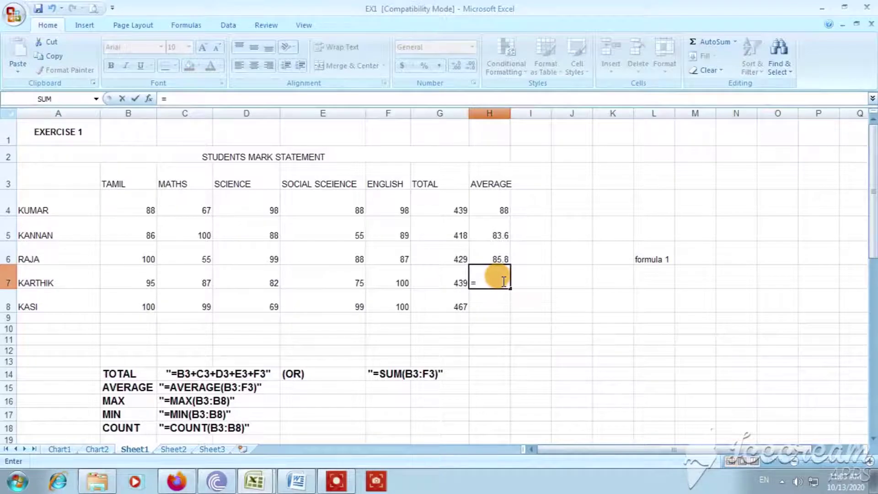
pyautogui.write('averag')
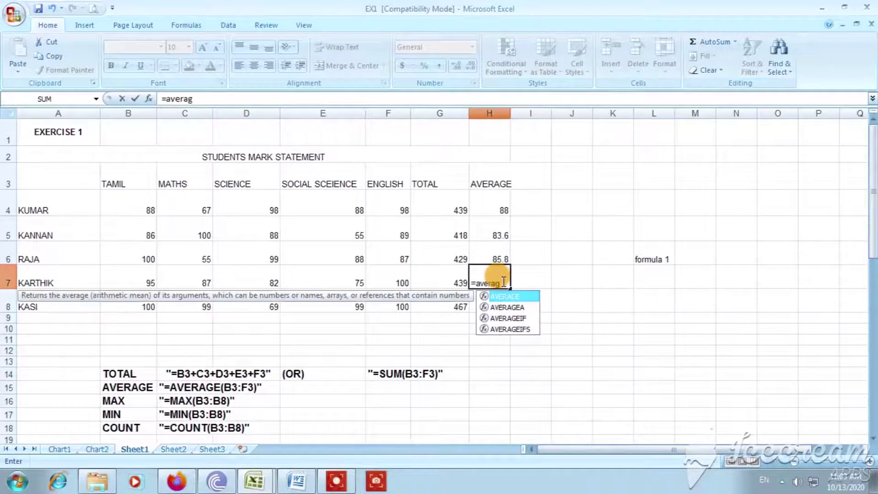
pyautogui.write('e(b')
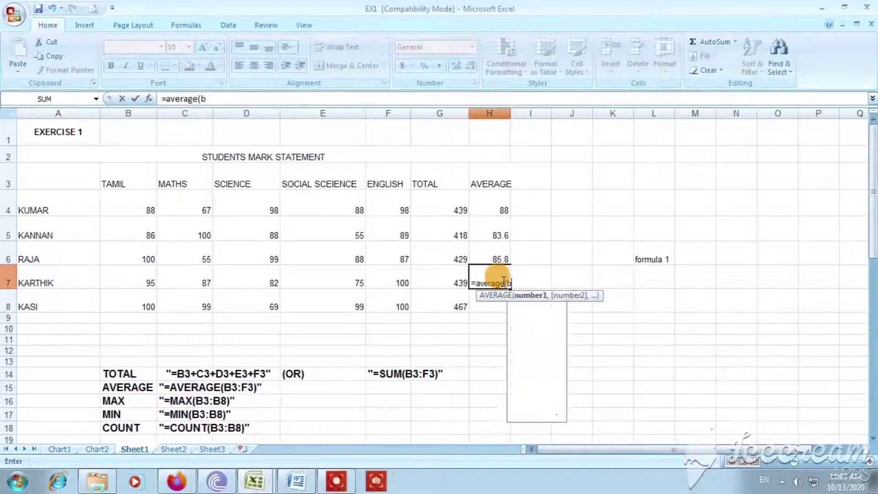
pyautogui.write('7:')
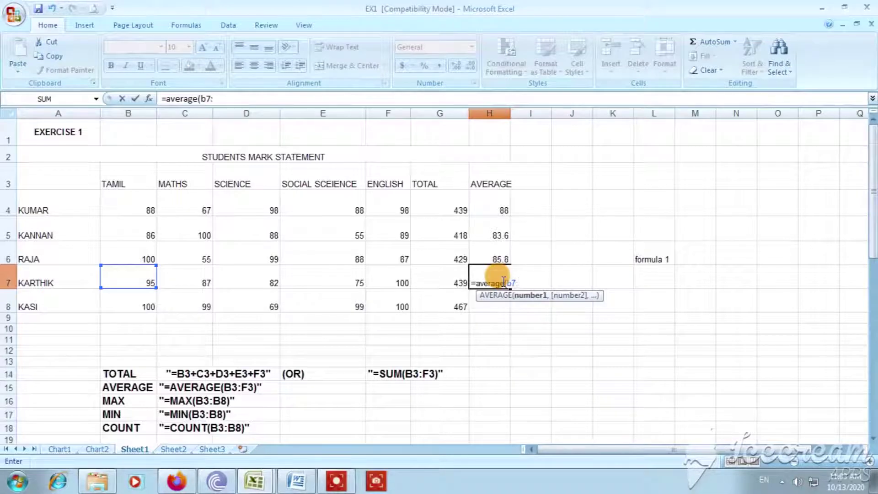
pyautogui.write('f7')
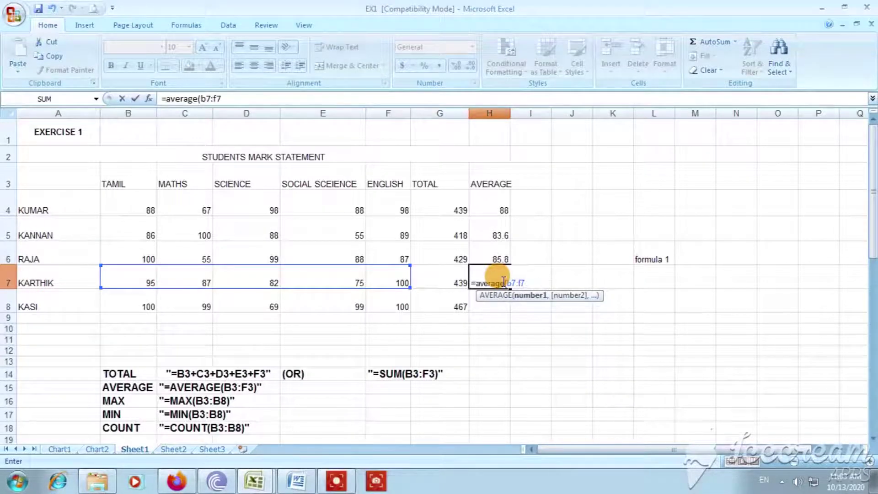
pyautogui.write(')')
pyautogui.press('Return')
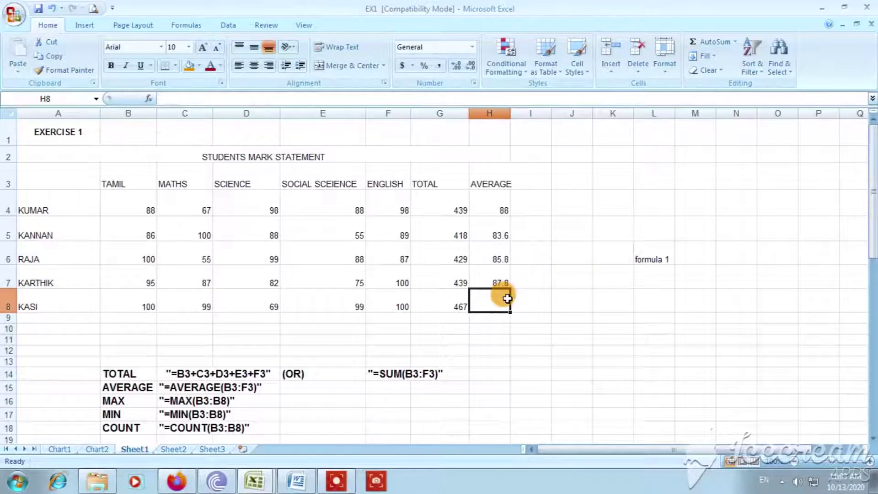
# - Enter average(b8:f8) without a leading equals sign in cell H8 for the fifth student
pyautogui.write('averg')
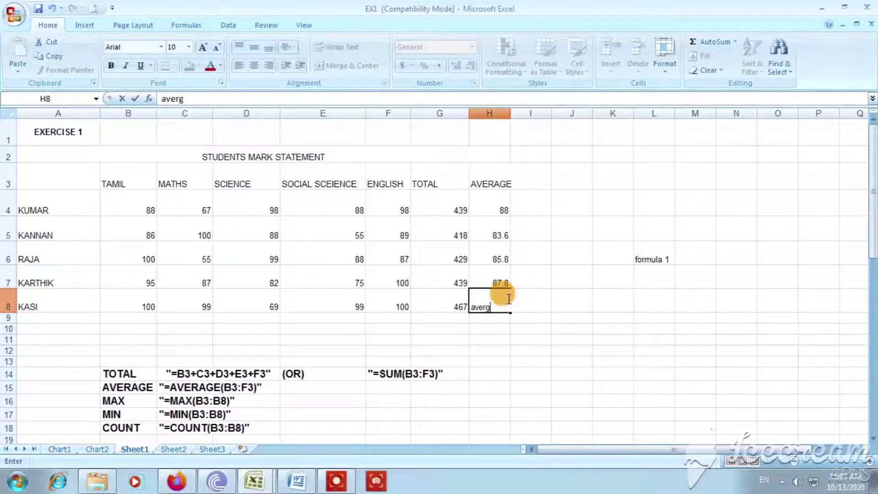
pyautogui.write('e')
pyautogui.press('BackSpace')
pyautogui.press('BackSpace')
pyautogui.write('age(b8:f8)')
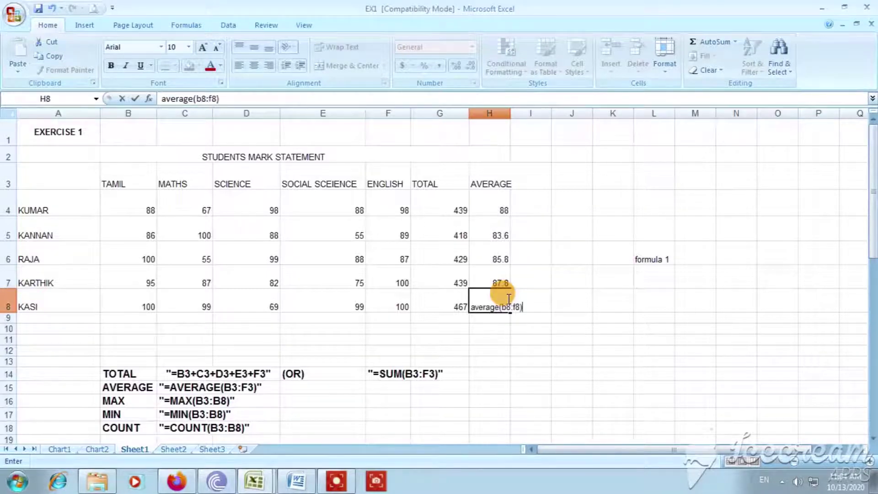
pyautogui.press('Return')
pyautogui.click(508, 298)
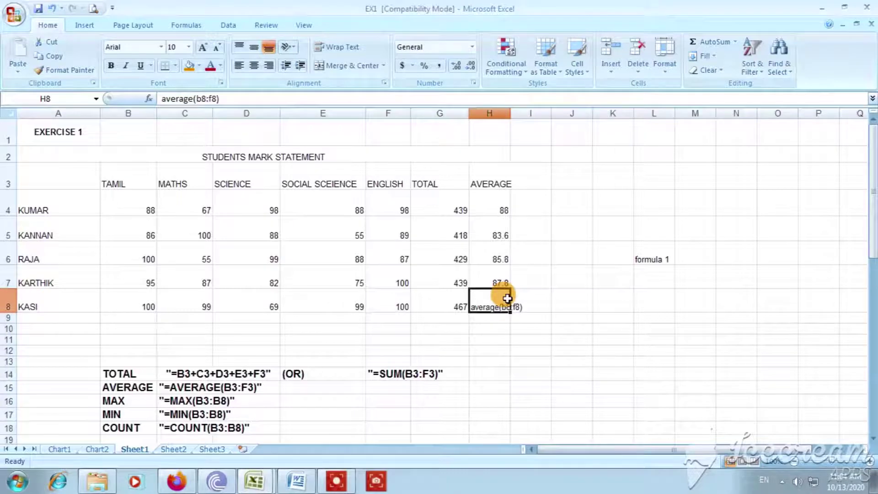
# - Add the missing equals sign in cell H8 so it reads =average(b8:f8)
pyautogui.doubleClick(485, 311)
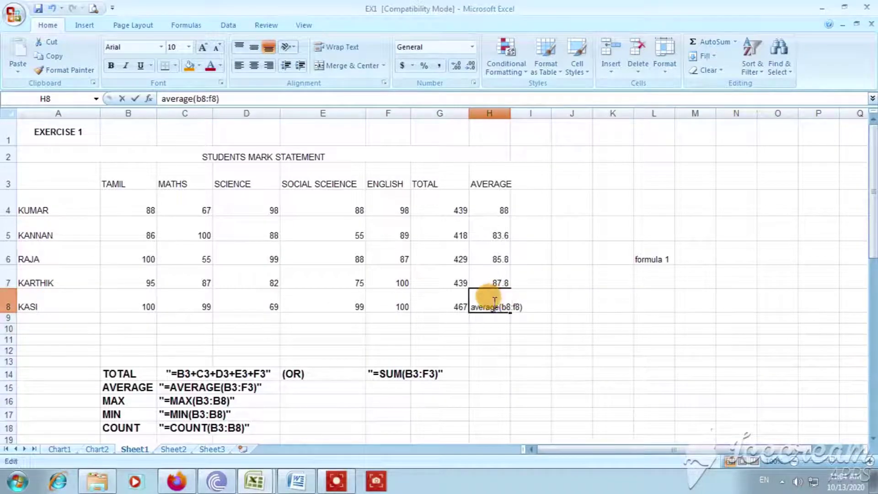
pyautogui.click(471, 307)
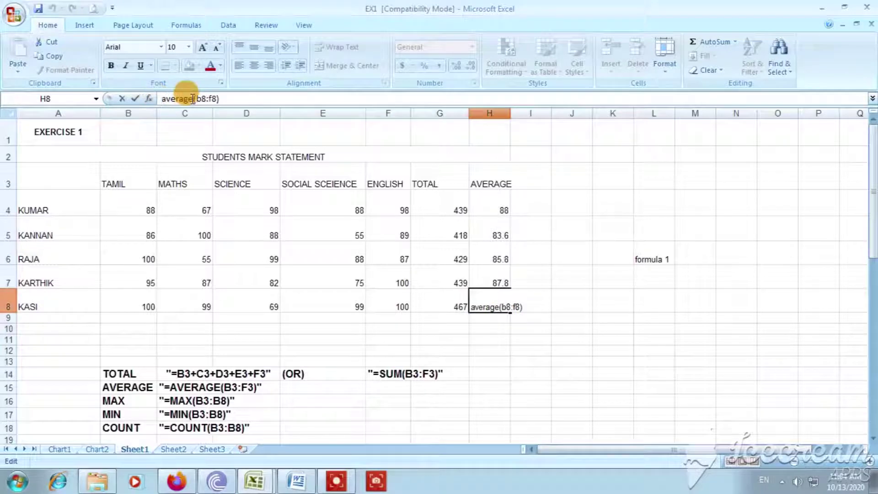
pyautogui.write('=')
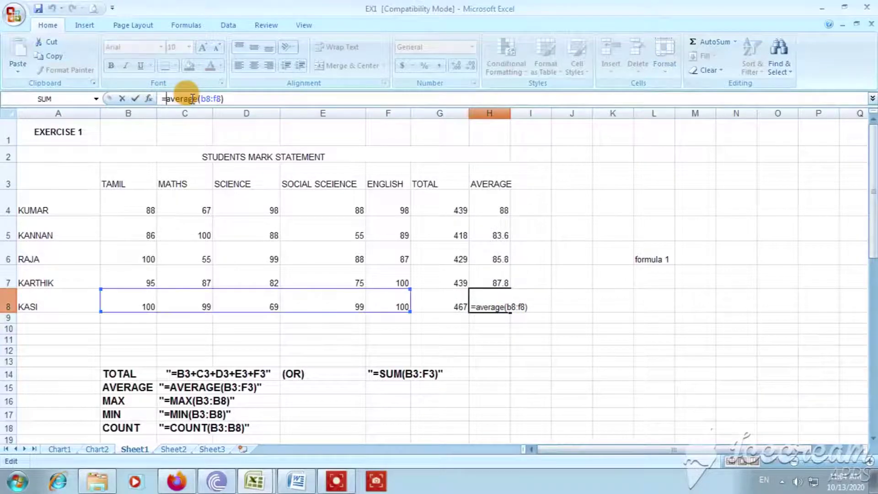
pyautogui.click(477, 305)
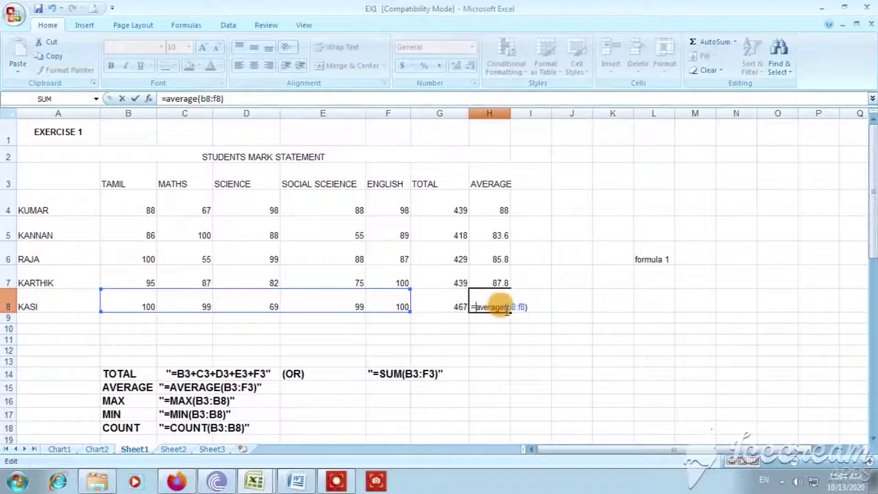
pyautogui.press('Return')
pyautogui.click(503, 306)
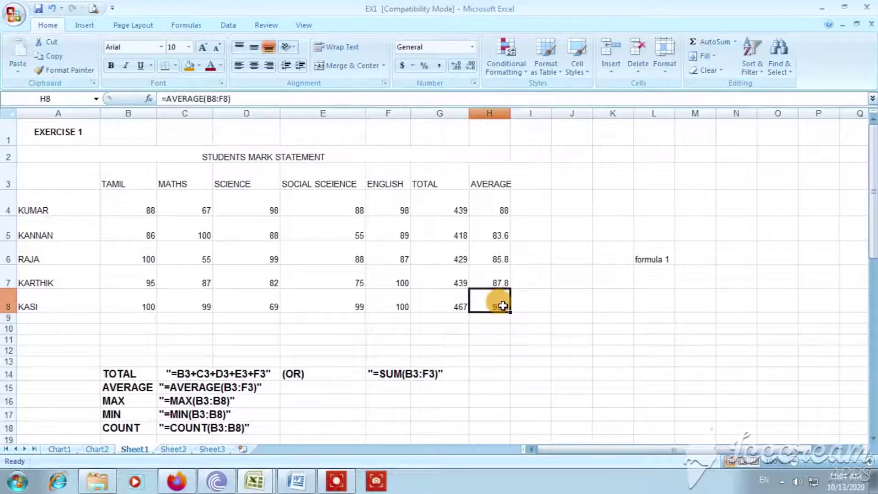
# - Clear cell H8 and enter =aveg(b8:f8) with the misspelled function name
pyautogui.press('Delete')
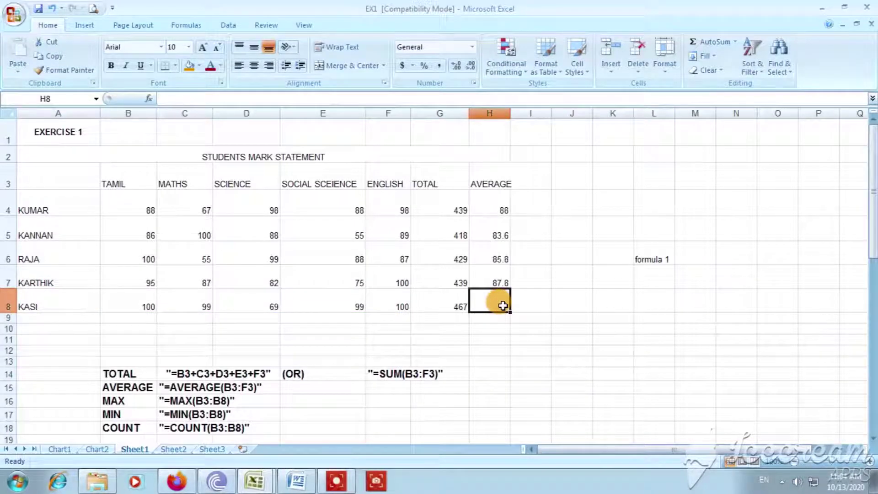
pyautogui.write('=av')
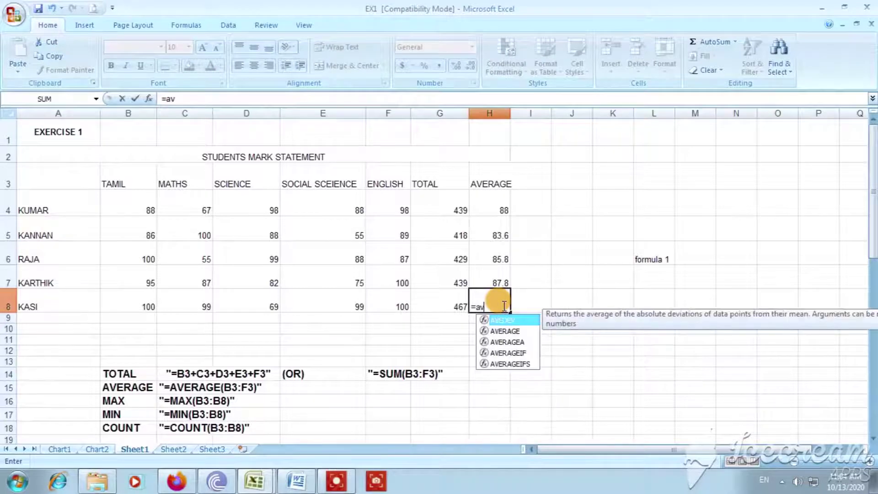
pyautogui.write('eg(')
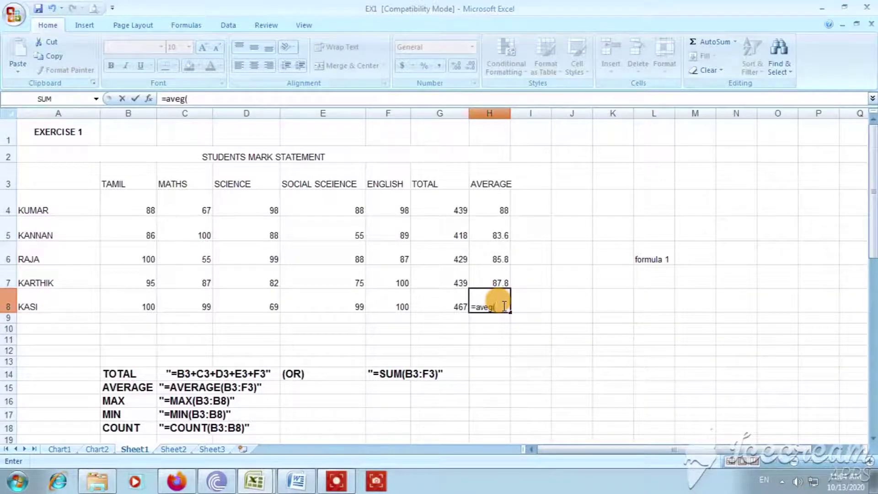
pyautogui.write('b8')
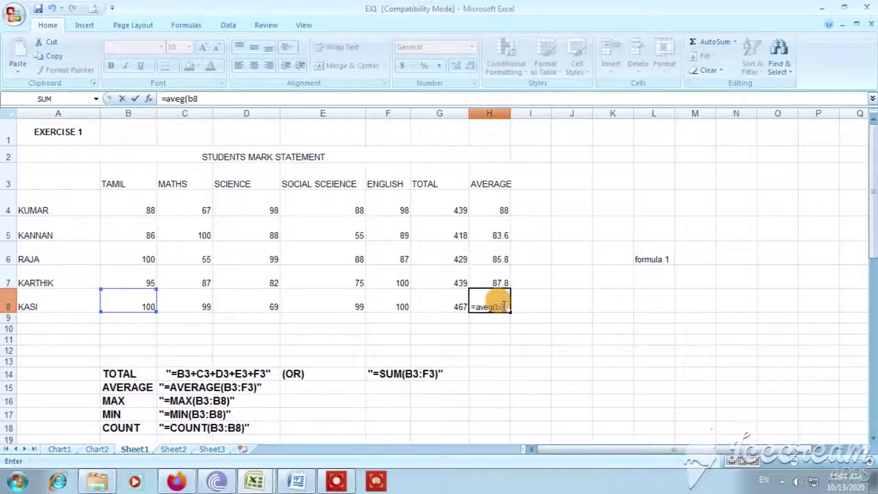
pyautogui.write(':f8')
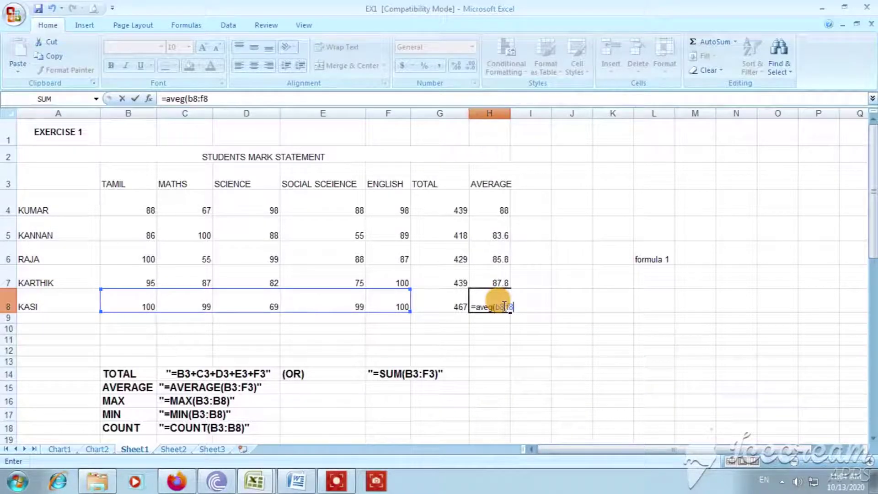
pyautogui.write(')')
pyautogui.press('Return')
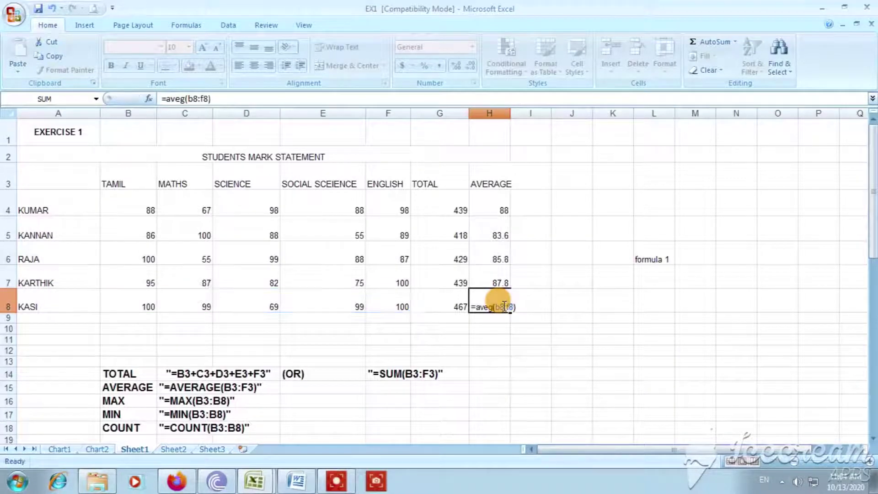
pyautogui.click(504, 305)
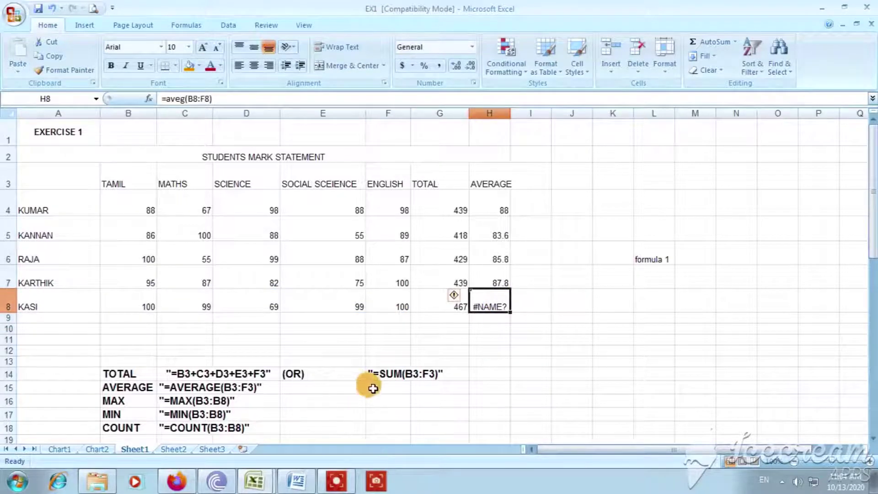
# - Correct the misspelled function name in H8 so the formula reads =average(B8:F8)
pyautogui.click(183, 98)
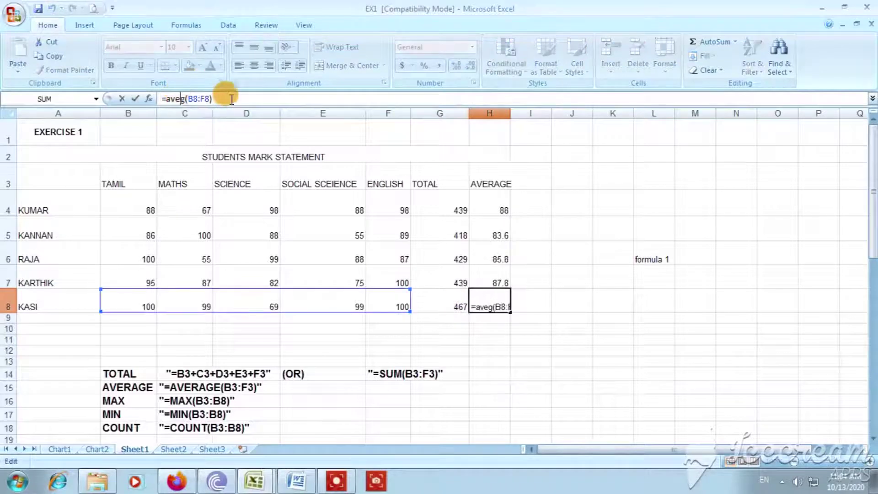
pyautogui.write('rage')
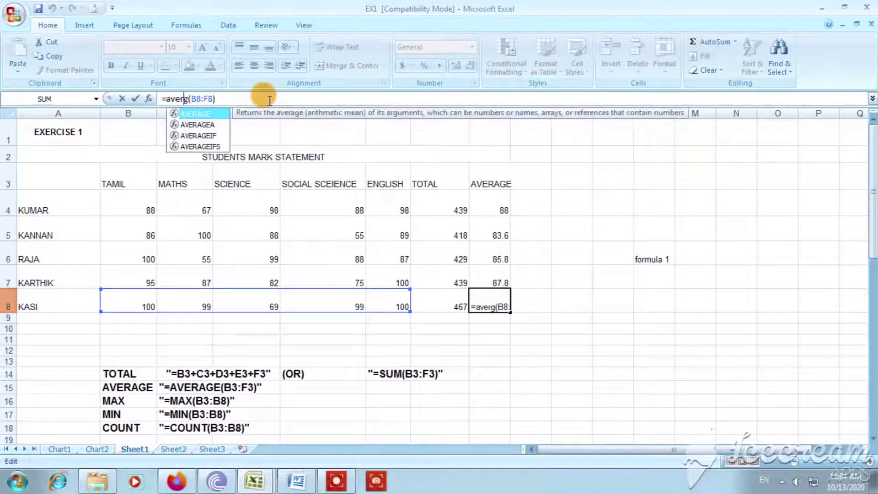
pyautogui.press('Delete')
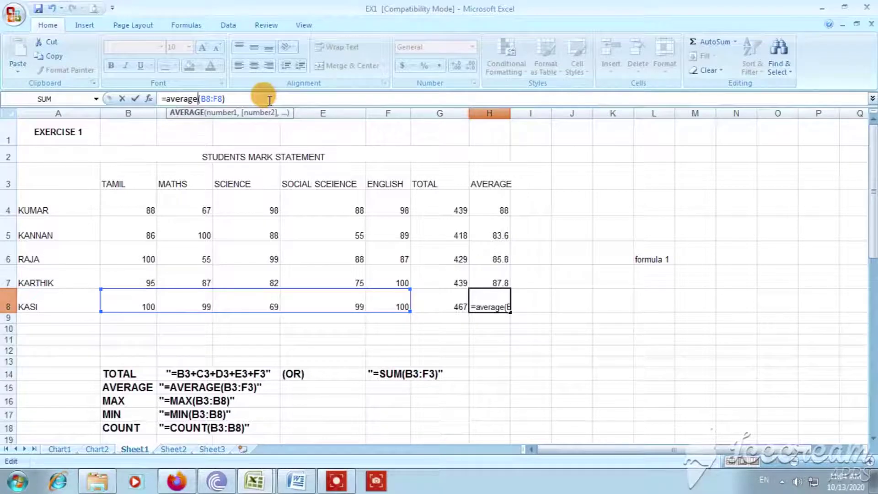
pyautogui.press('Return')
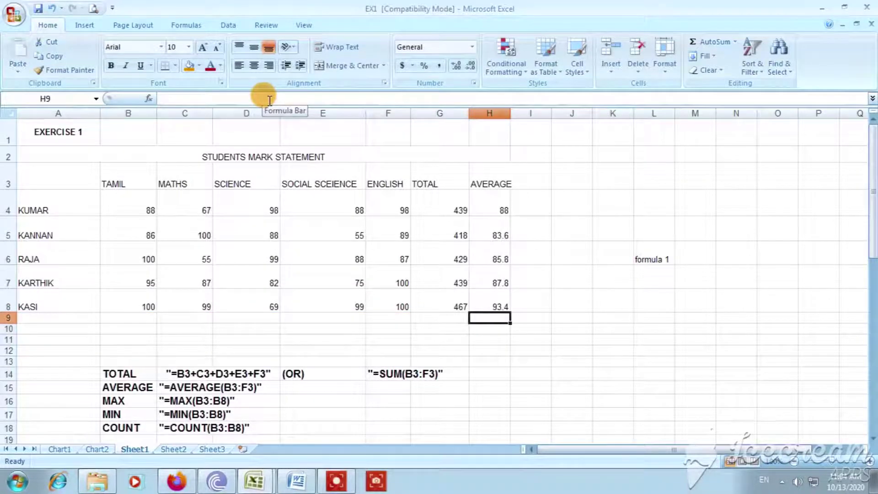
# - Replace the formula in cell H8 with =average(b7:f7), which references the fourth student's row, and select the cell again
pyautogui.click(508, 306)
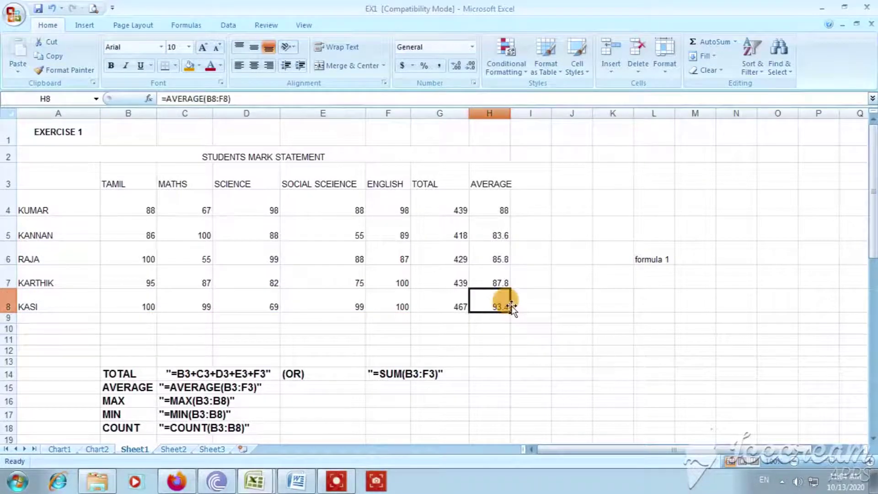
pyautogui.press('Delete')
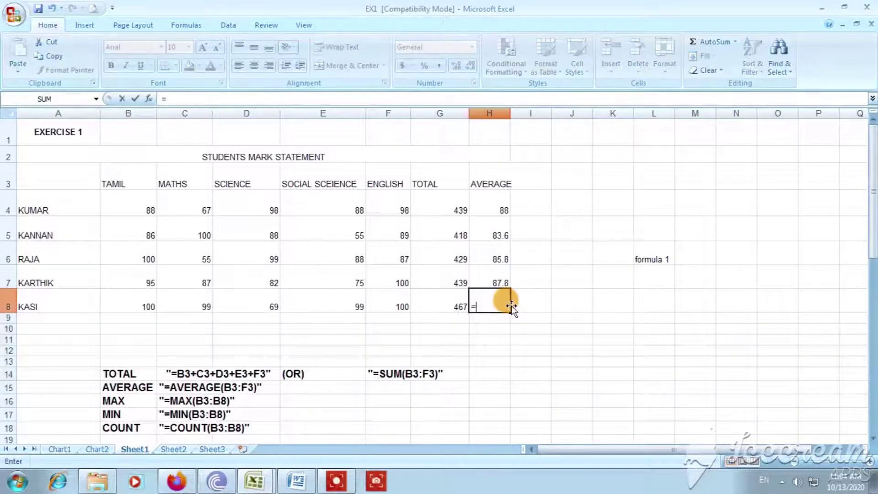
pyautogui.write('=averag')
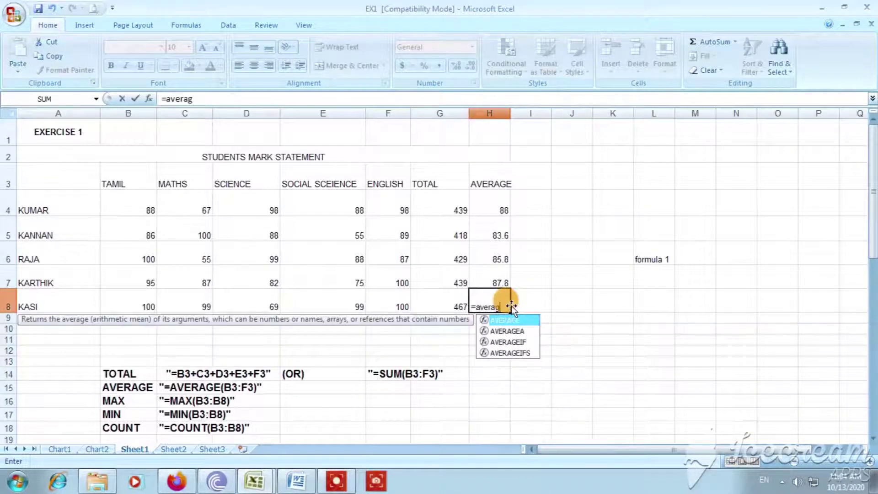
pyautogui.write('e(')
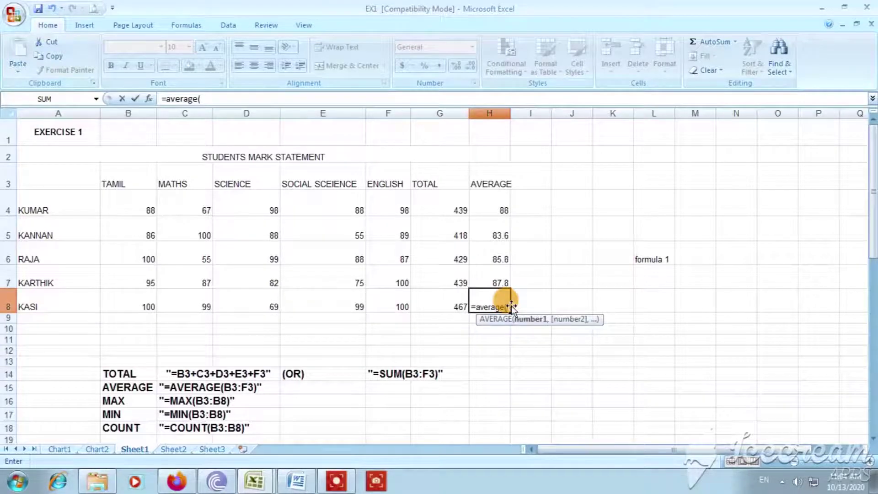
pyautogui.write('b7')
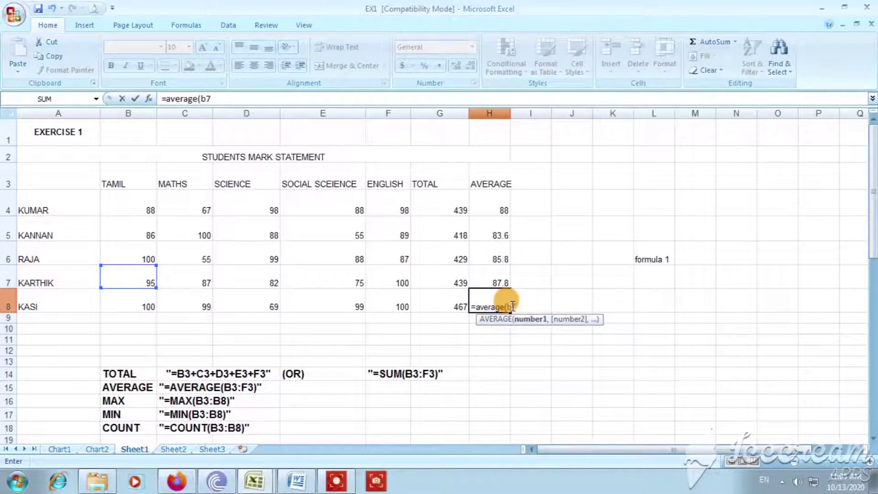
pyautogui.write(':')
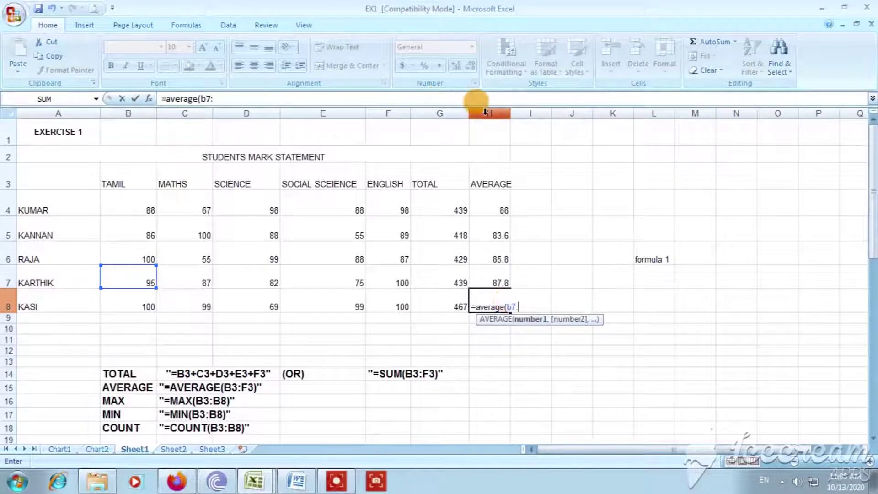
pyautogui.write('f7')
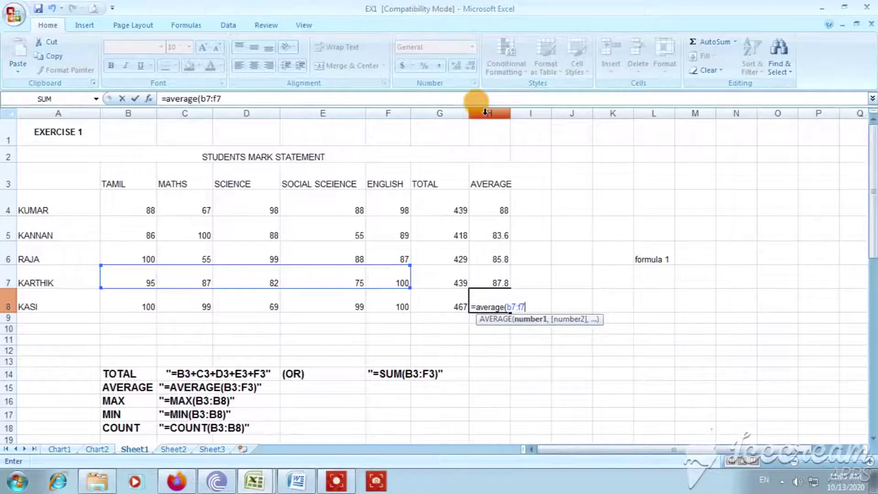
pyautogui.write(')')
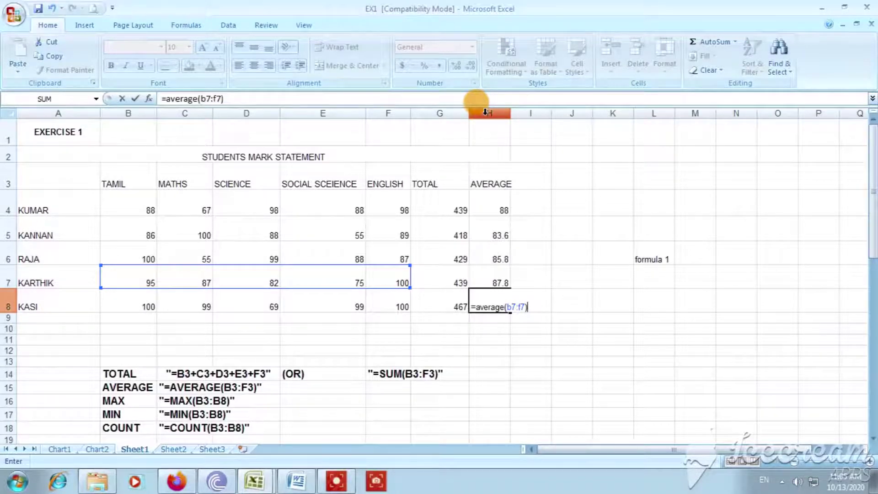
pyautogui.press('Return')
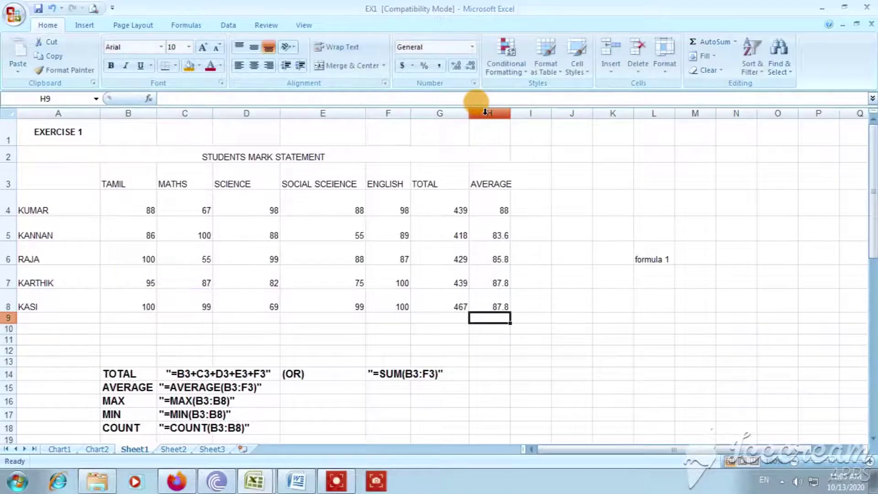
pyautogui.click(504, 306)
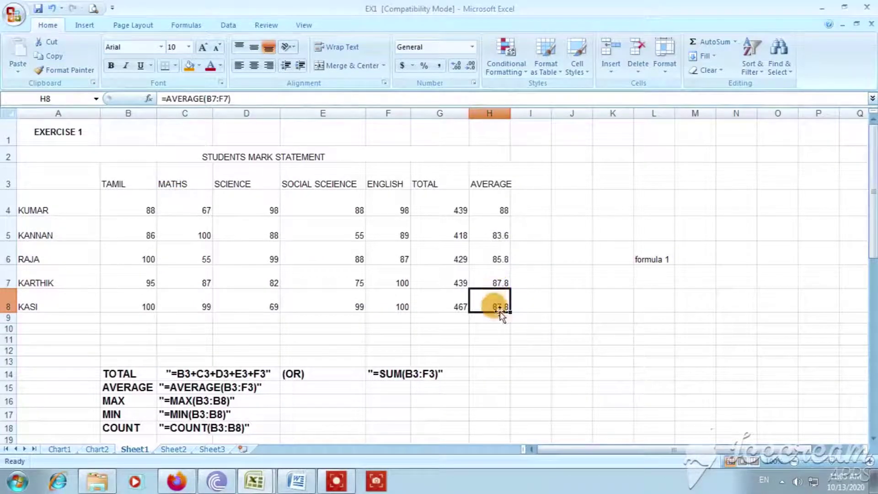
# - Correct the range in cell H8's average formula to B8:F8 so it uses the last student's own marks
pyautogui.click(222, 99)
pyautogui.press('BackSpace')
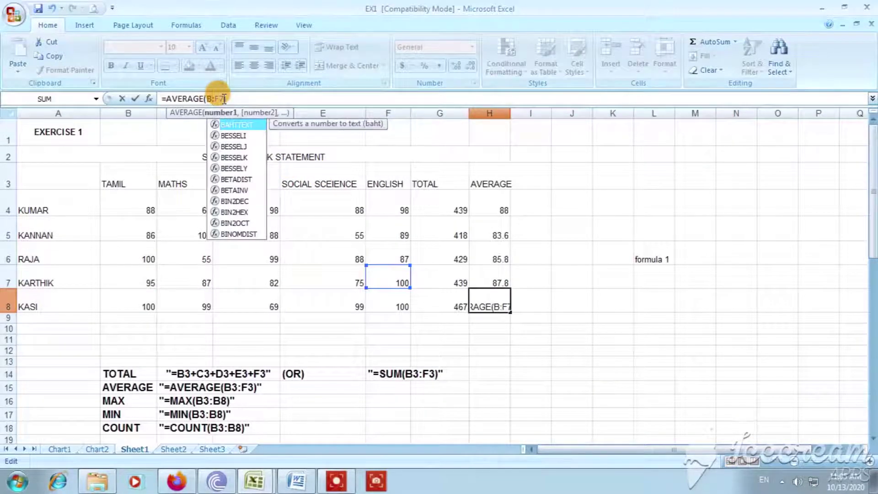
pyautogui.write('8')
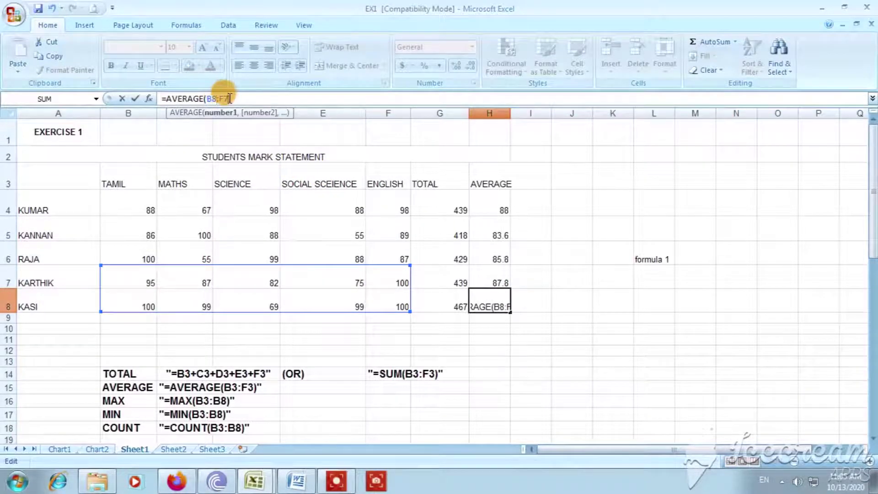
pyautogui.press('BackSpace')
pyautogui.write('8)')
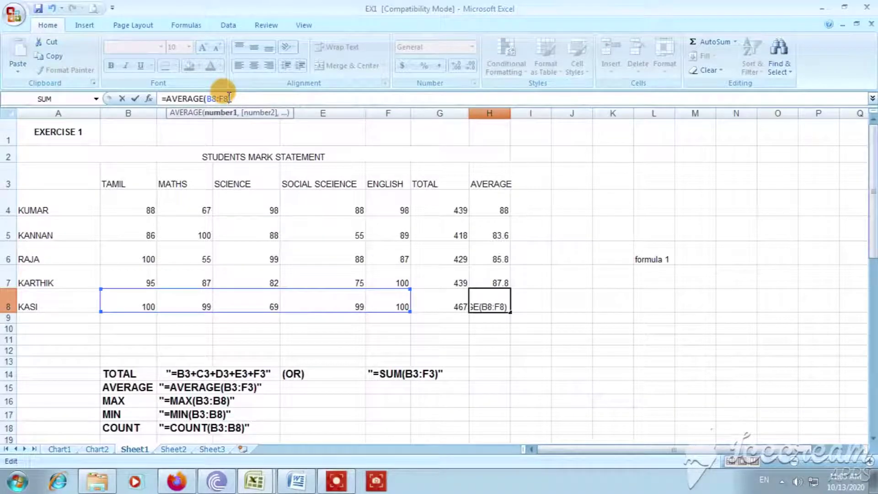
pyautogui.press('Return')
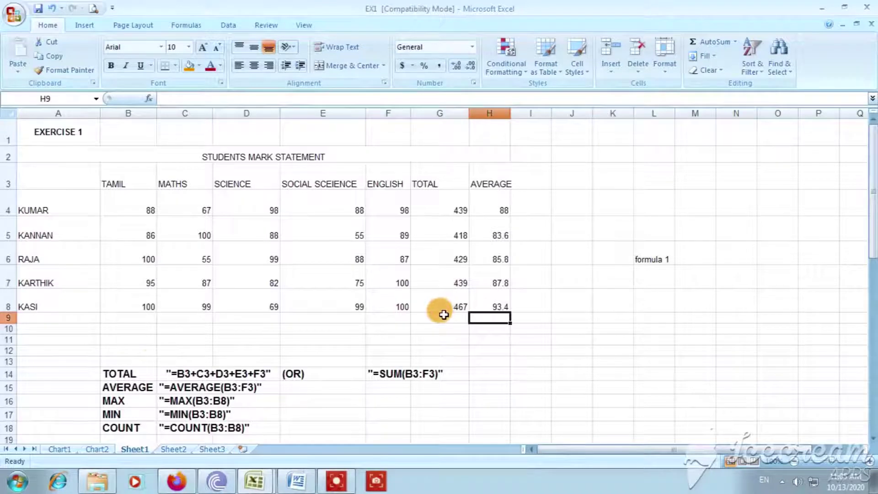
# - Enter the row label "maximun" in cell A11 below the marks table
pyautogui.click(48, 339)
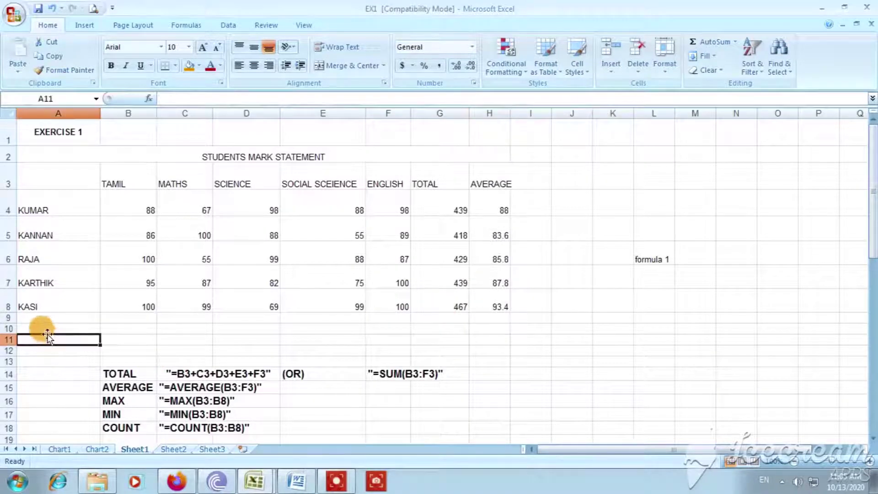
pyautogui.write('ma')
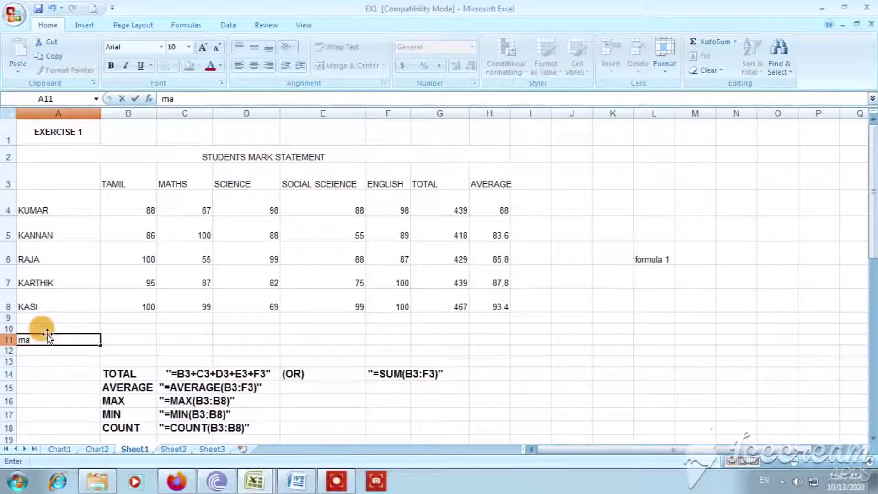
pyautogui.write('ximum')
pyautogui.press('Tab')
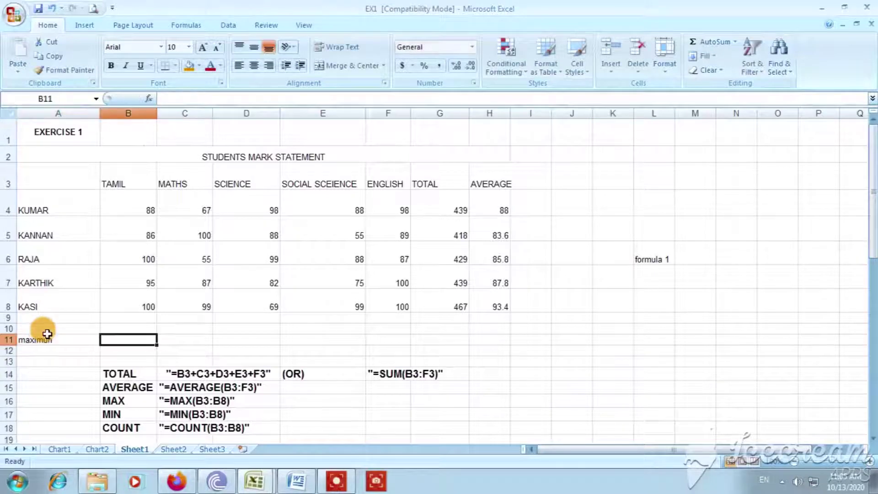
# - Enter the formula =max(b4:b8) in cell B11 to find the highest Tamil mark
pyautogui.write('=')
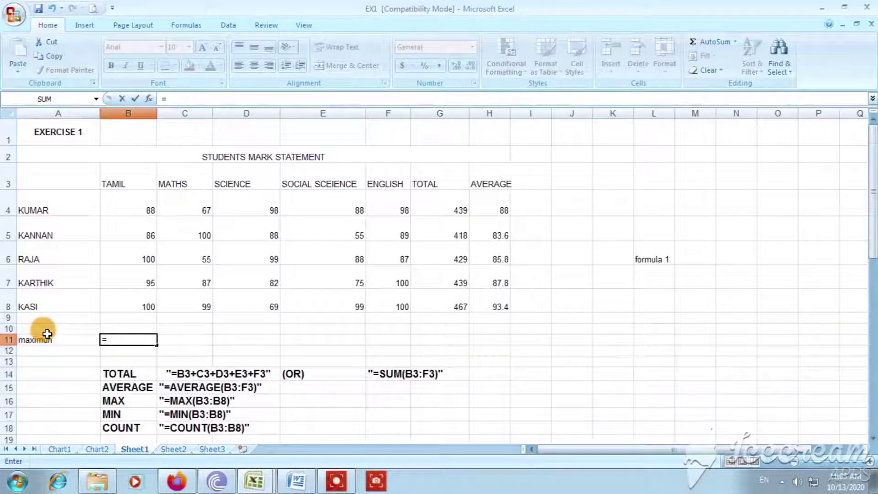
pyautogui.write('max')
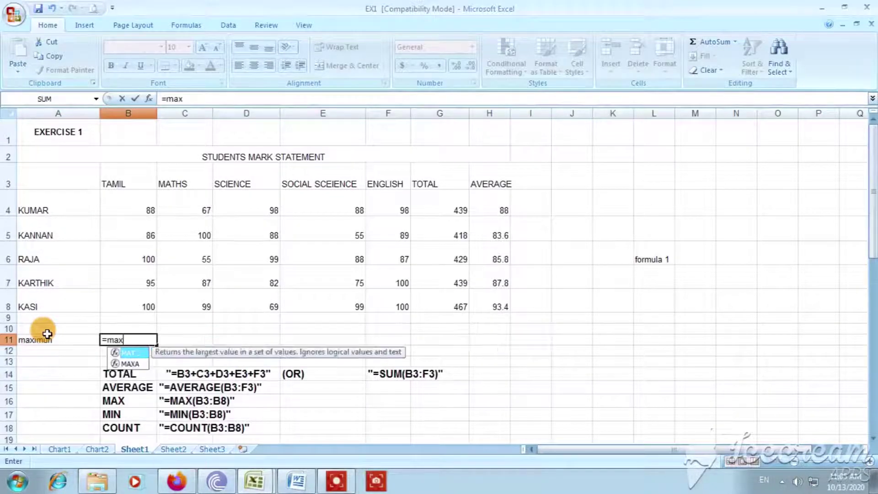
pyautogui.write('(')
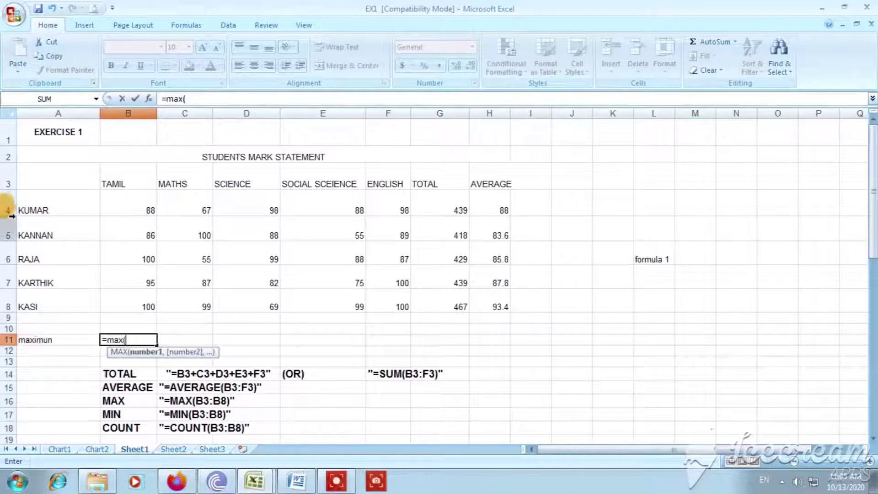
pyautogui.write('b4:')
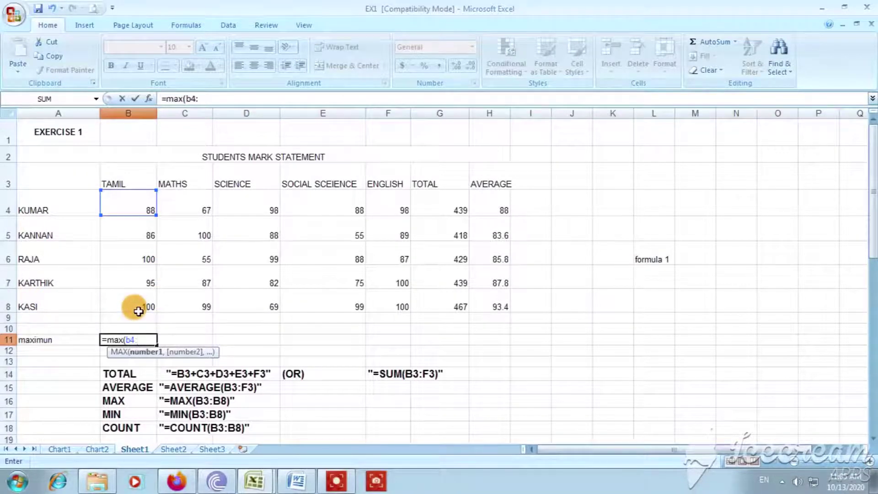
pyautogui.write('b8')
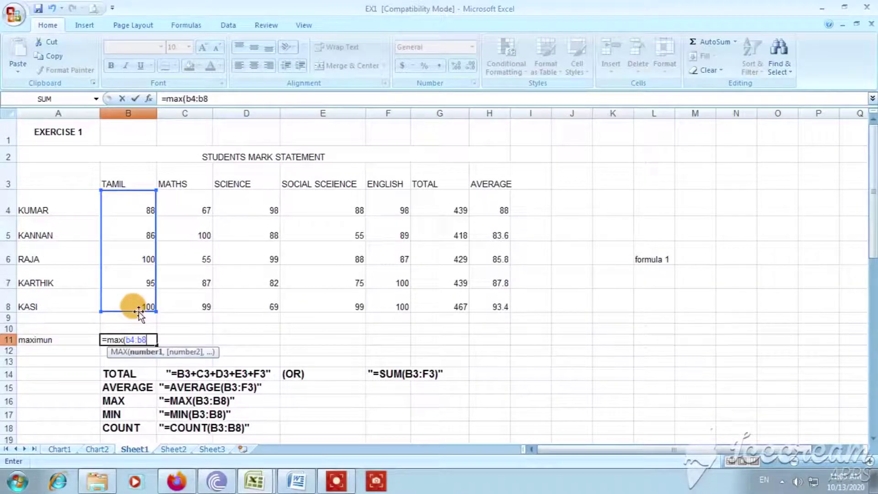
pyautogui.write(')')
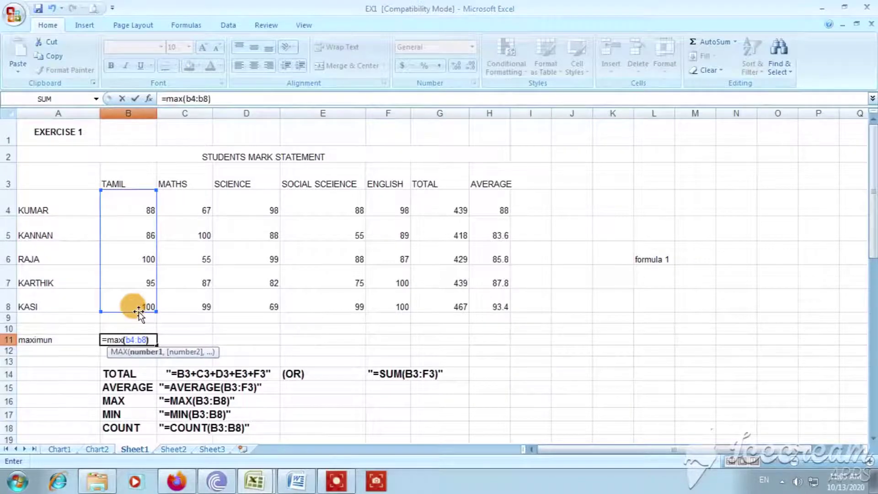
pyautogui.press('Return')
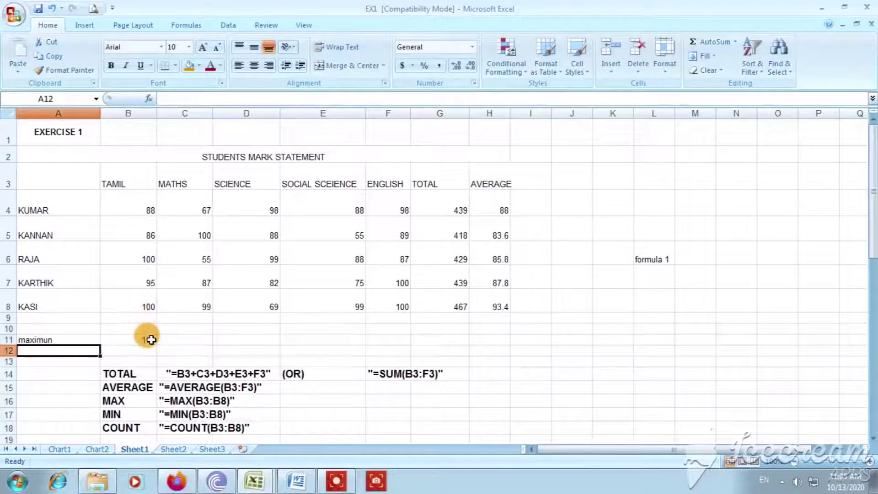
# - Enter the row label "minimum" in cell A12
pyautogui.write('min')
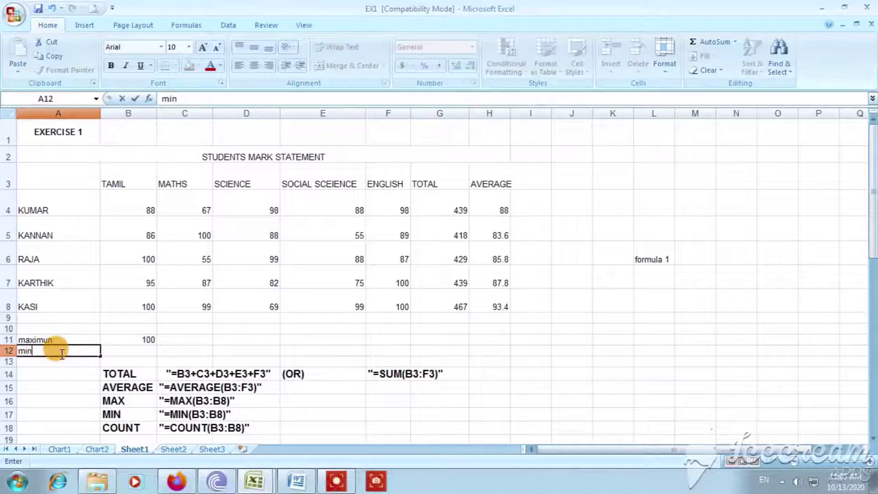
pyautogui.write('imum')
pyautogui.click(119, 351)
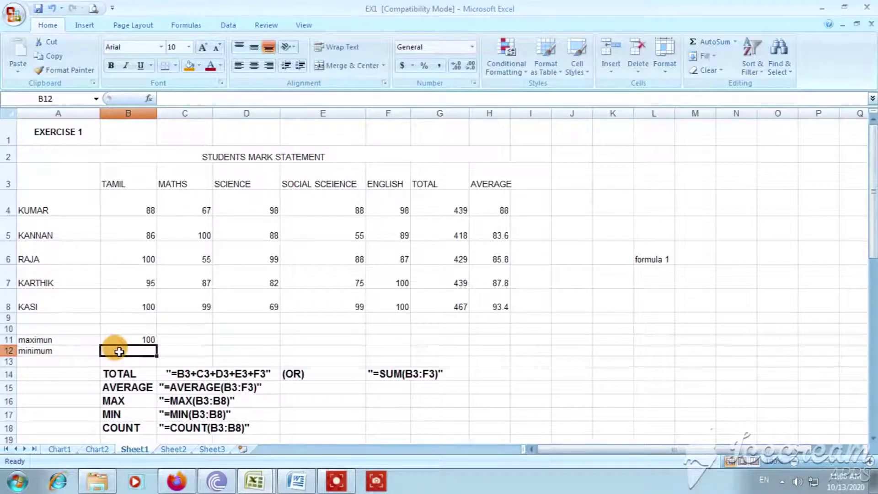
# - Enter the formula =min(b4:b8) in cell B12 to find the lowest Tamil mark
pyautogui.write('=max')
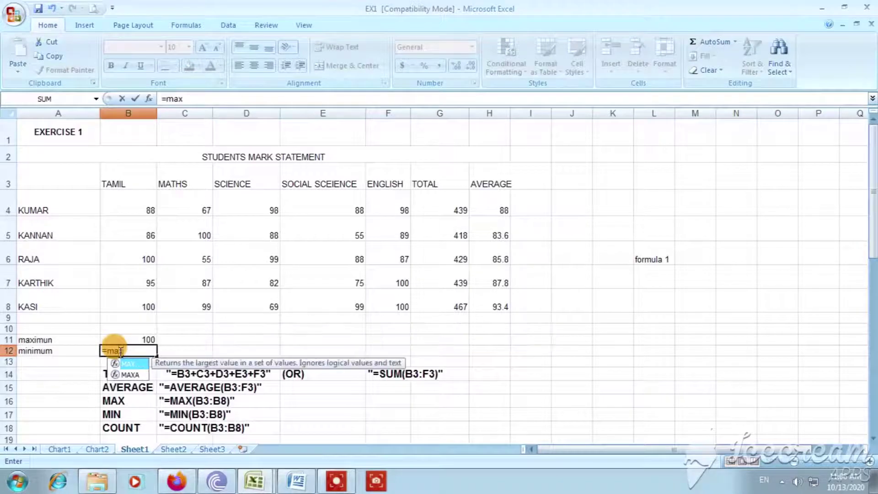
pyautogui.write('(b')
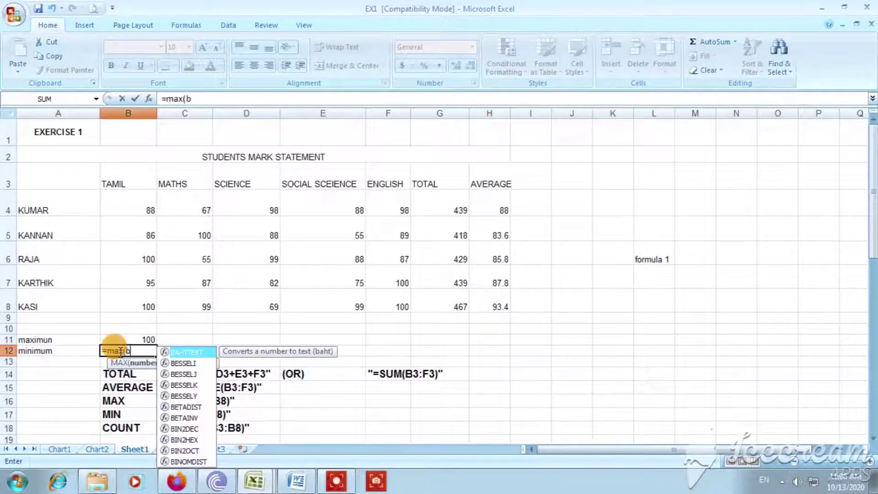
pyautogui.press('BackSpace')
pyautogui.press('BackSpace')
pyautogui.press('BackSpace')
pyautogui.press('BackSpace')
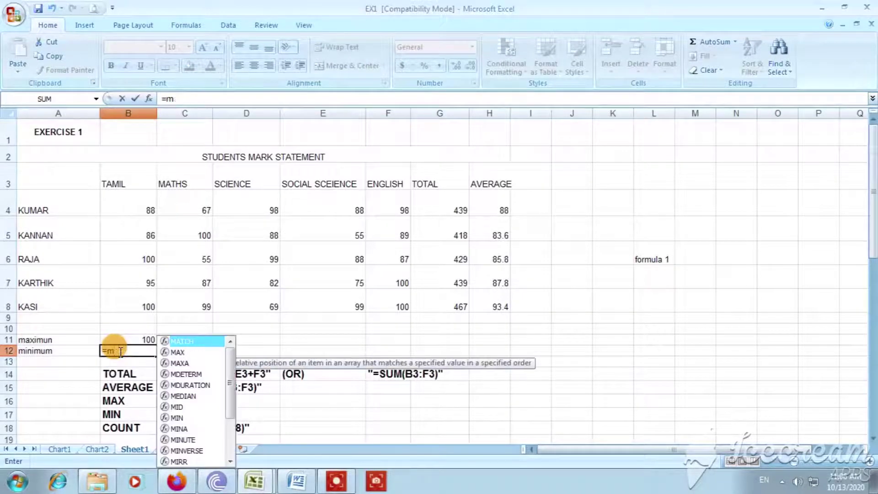
pyautogui.write('in')
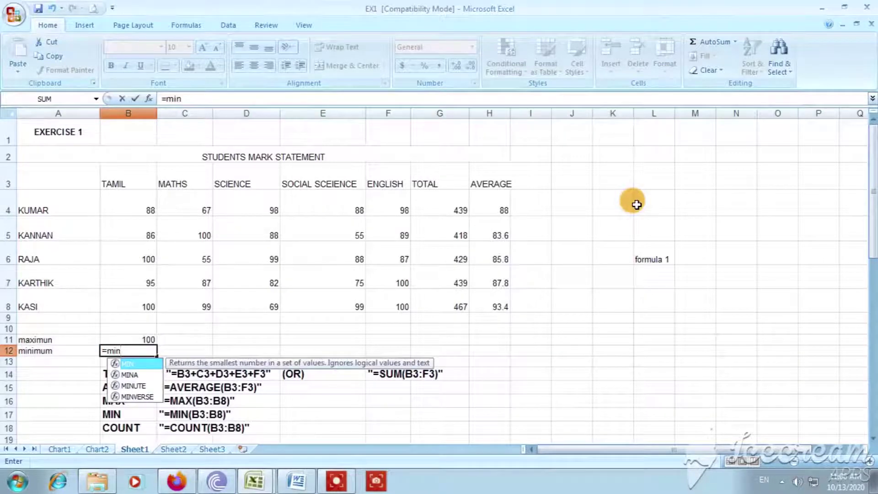
pyautogui.write('(b')
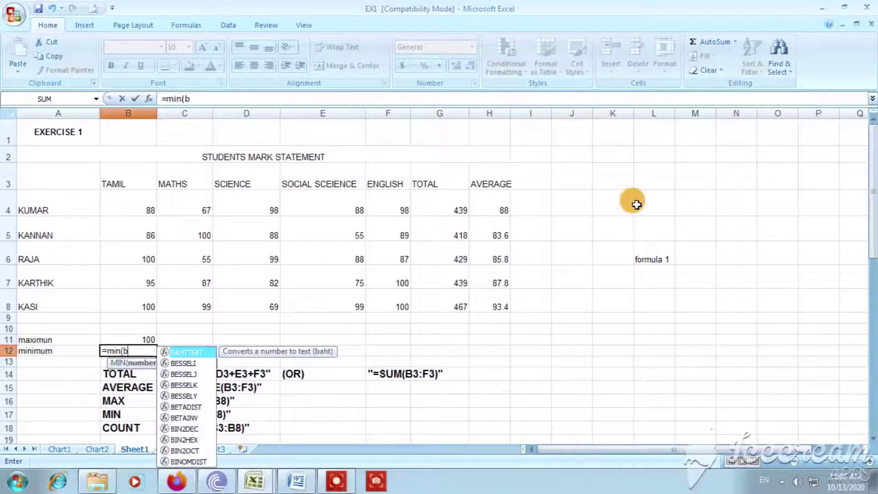
pyautogui.write('4')
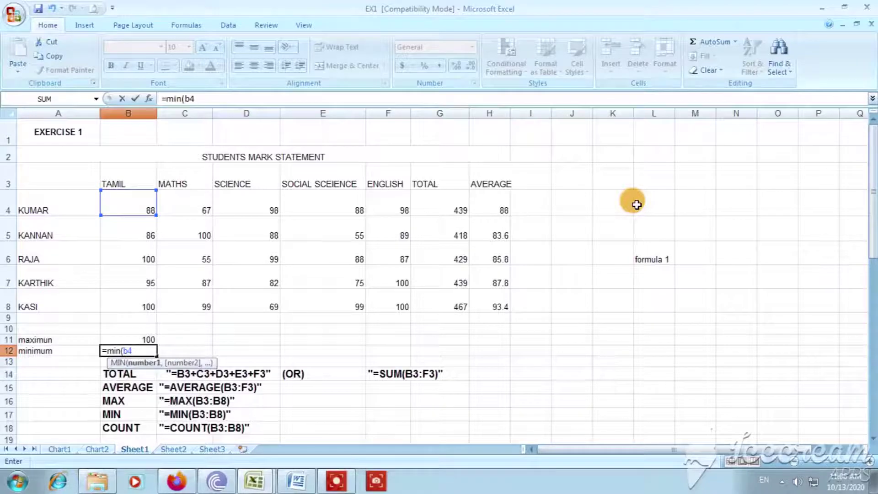
pyautogui.write(':b8')
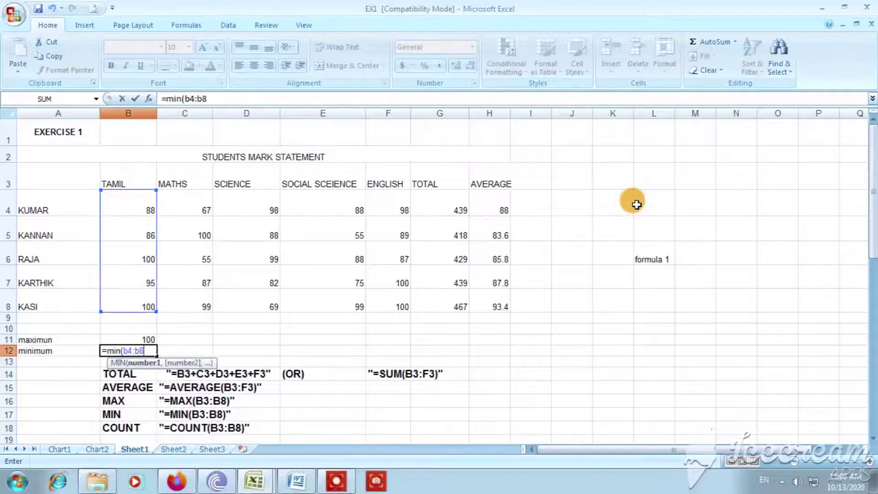
pyautogui.write(')')
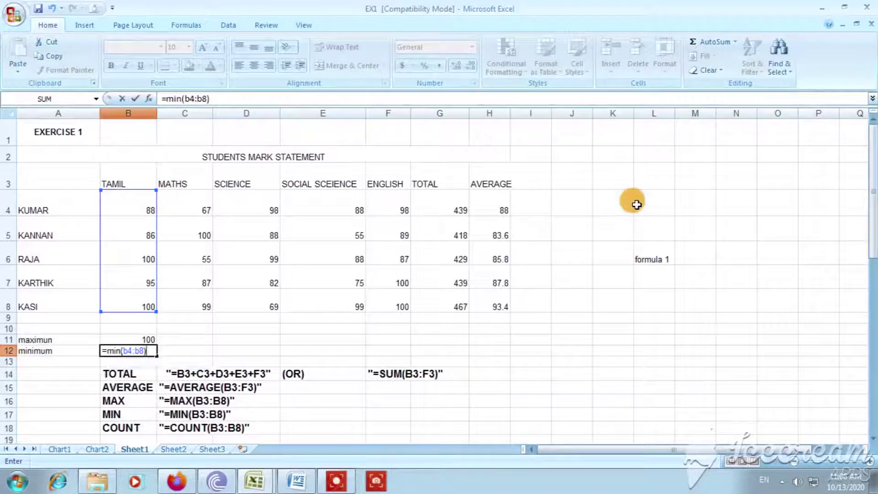
pyautogui.press('Return')
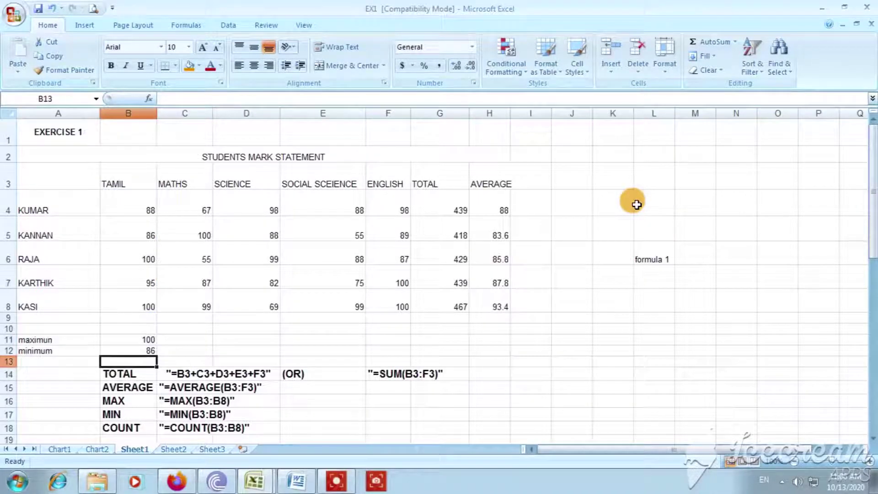
pyautogui.click(197, 338)
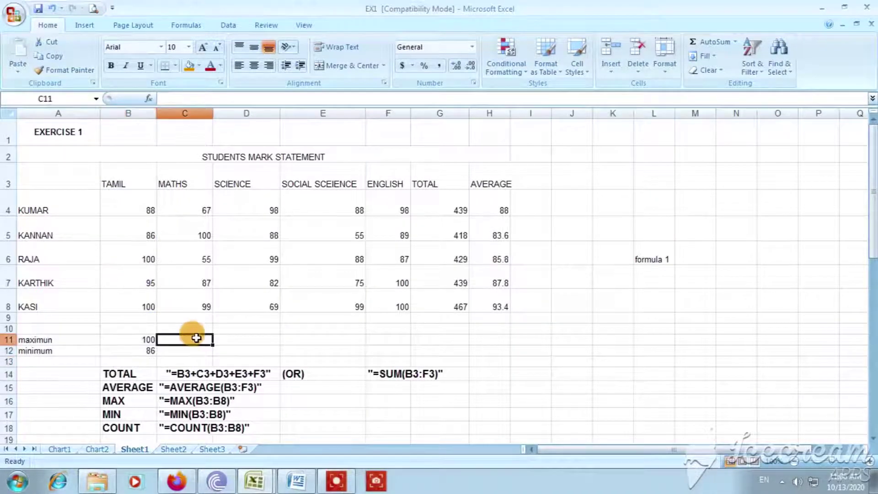
pyautogui.write('=')
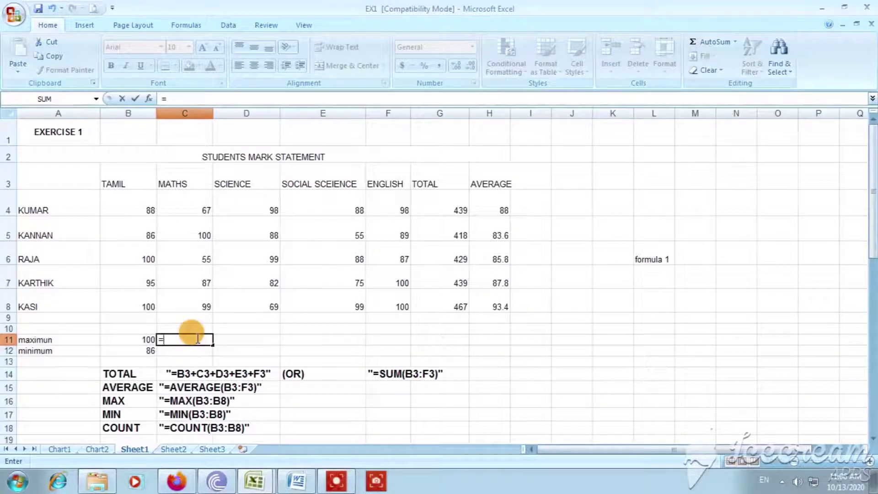
pyautogui.write('max(')
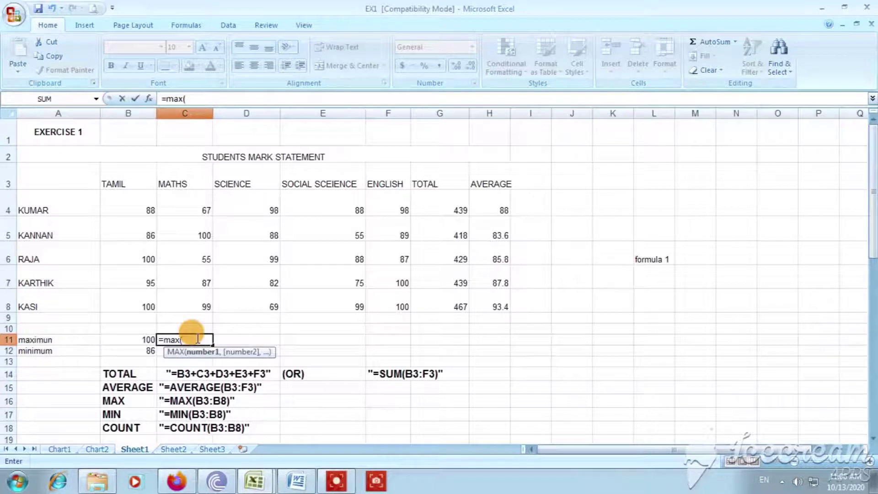
pyautogui.write('b4:')
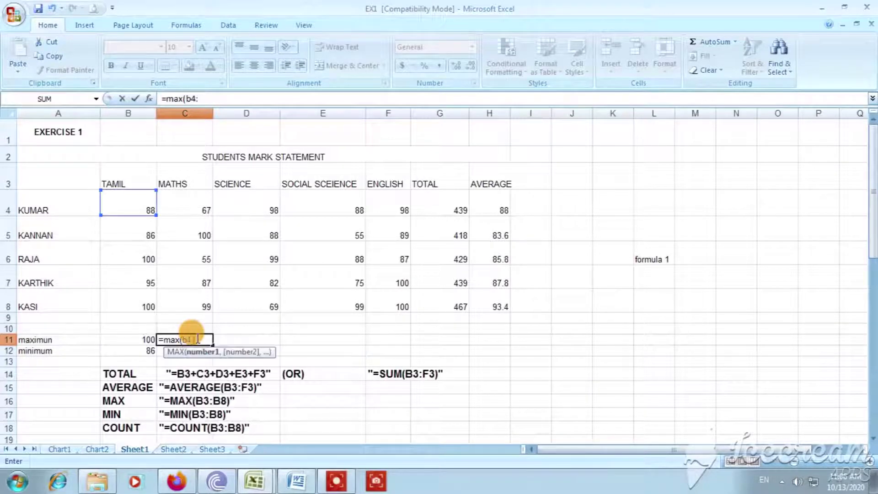
pyautogui.press('BackSpace')
pyautogui.press('BackSpace')
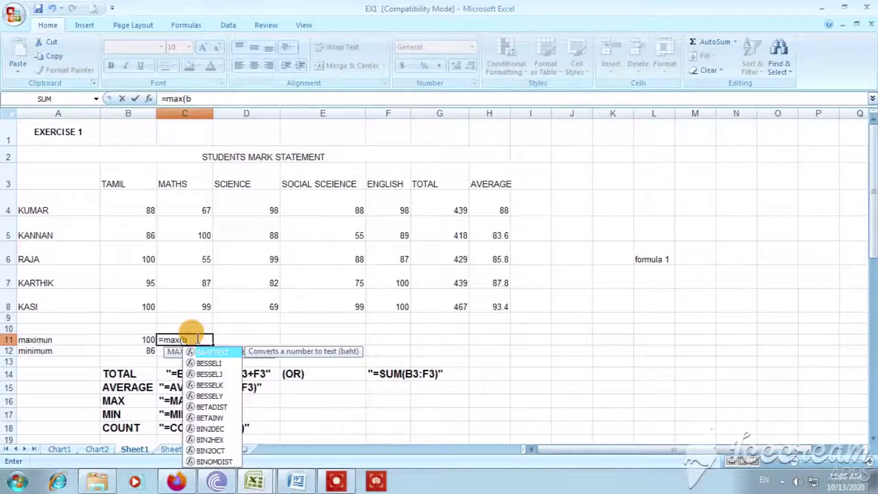
pyautogui.write('5')
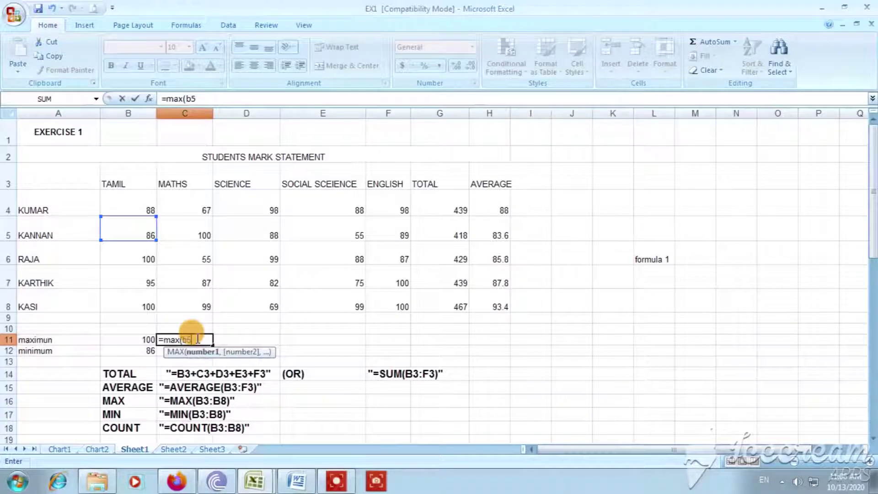
pyautogui.press('BackSpace')
pyautogui.press('BackSpace')
pyautogui.write('c')
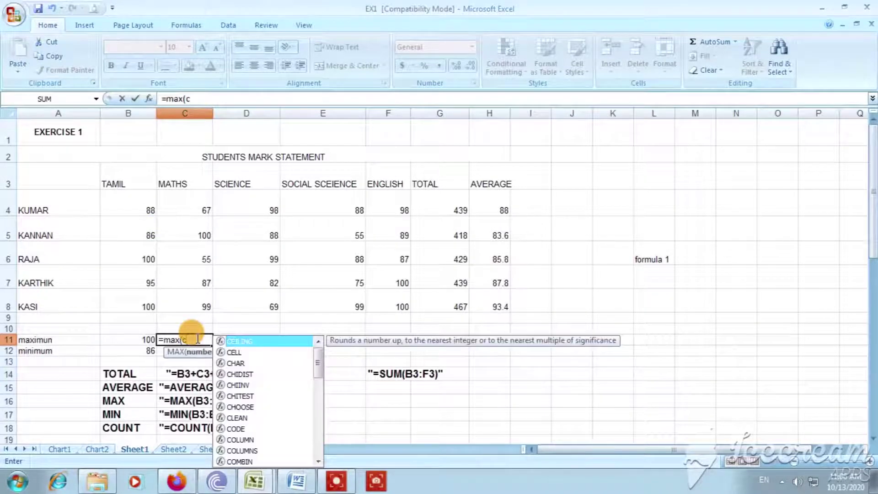
pyautogui.write('5')
pyautogui.click(196, 332)
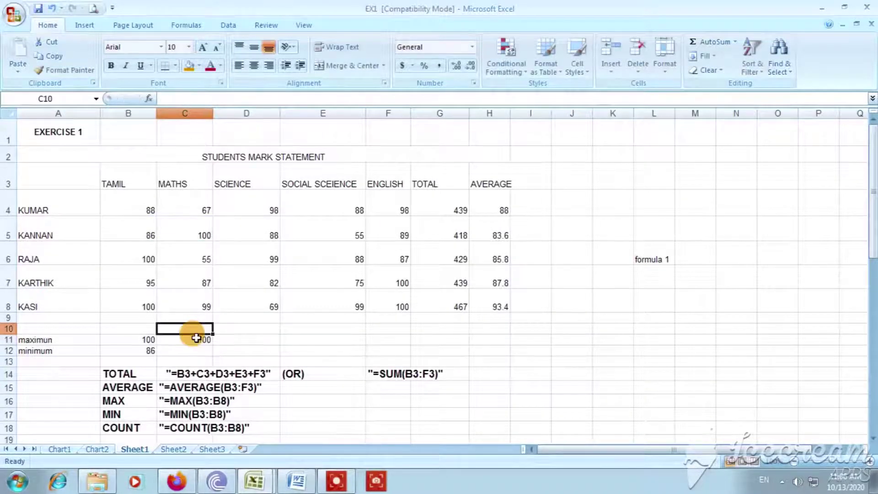
pyautogui.click(196, 338)
pyautogui.press('Delete')
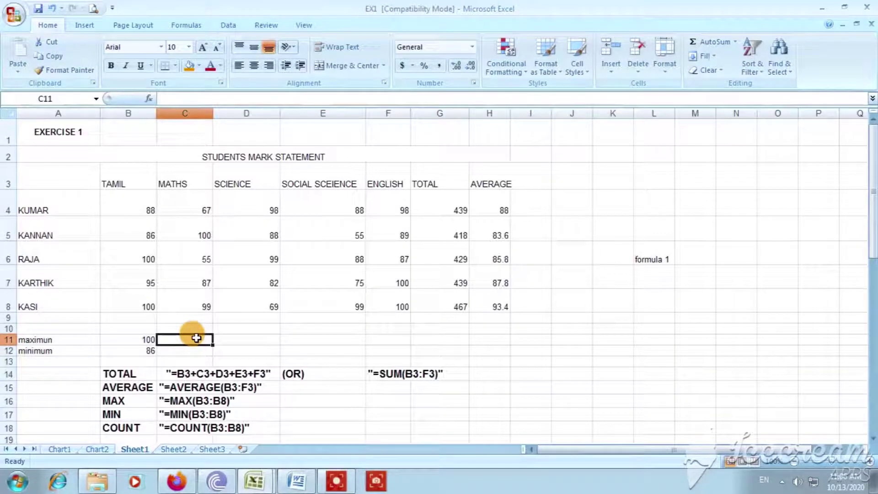
# - Enter the formula =max(c4:c8) in cell C11 to find the highest Maths mark
pyautogui.write('=')
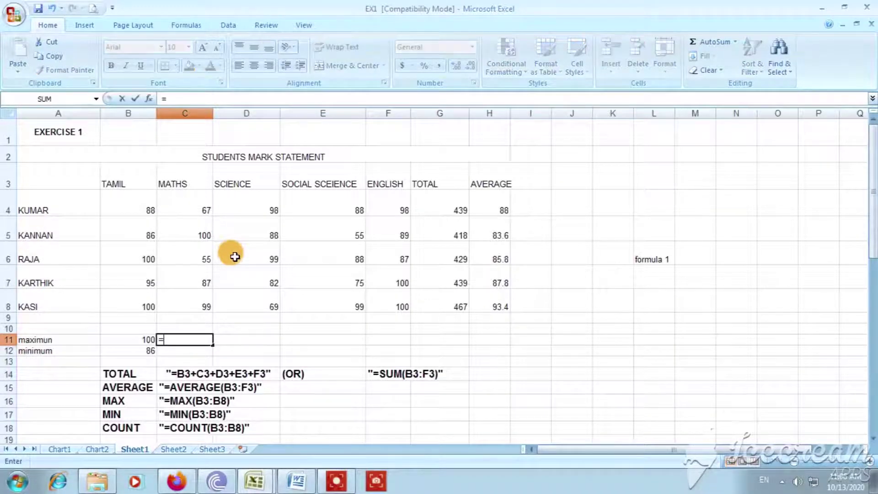
pyautogui.write('max(')
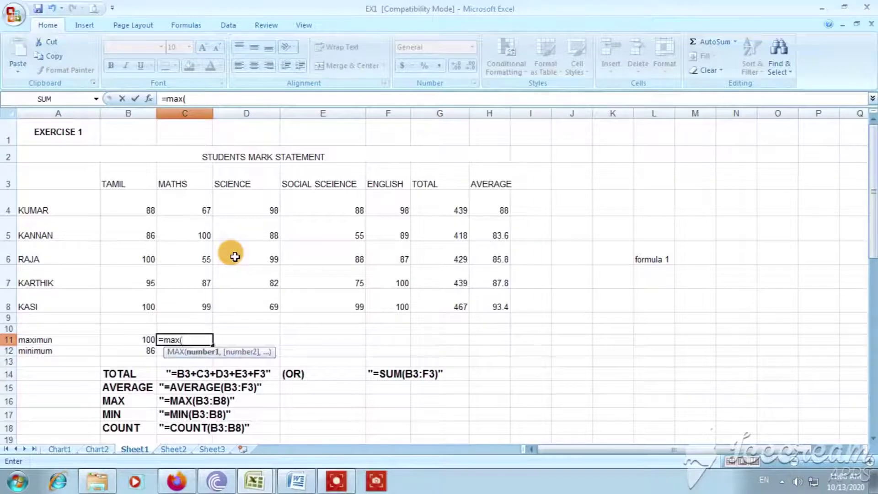
pyautogui.write('b')
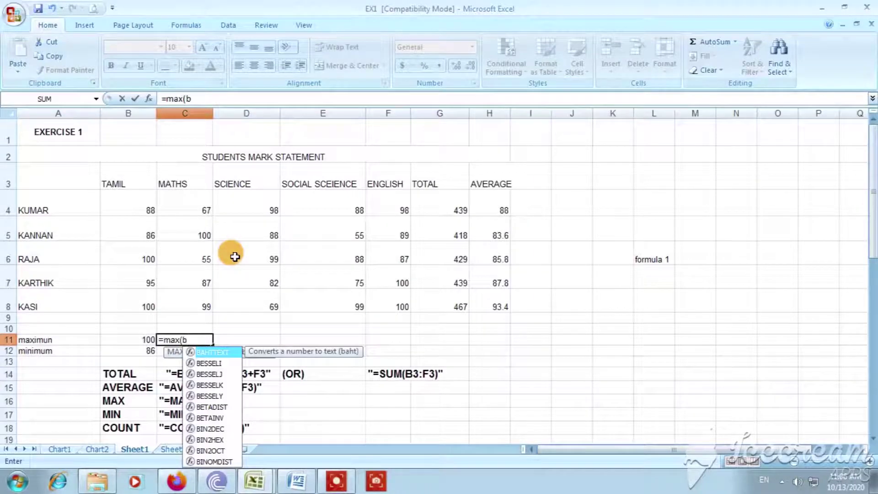
pyautogui.write('4')
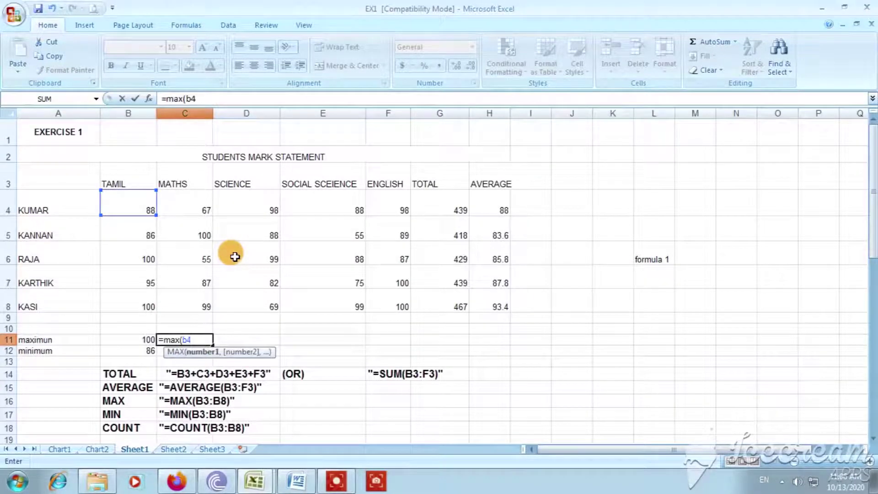
pyautogui.press('BackSpace')
pyautogui.press('BackSpace')
pyautogui.write('c4')
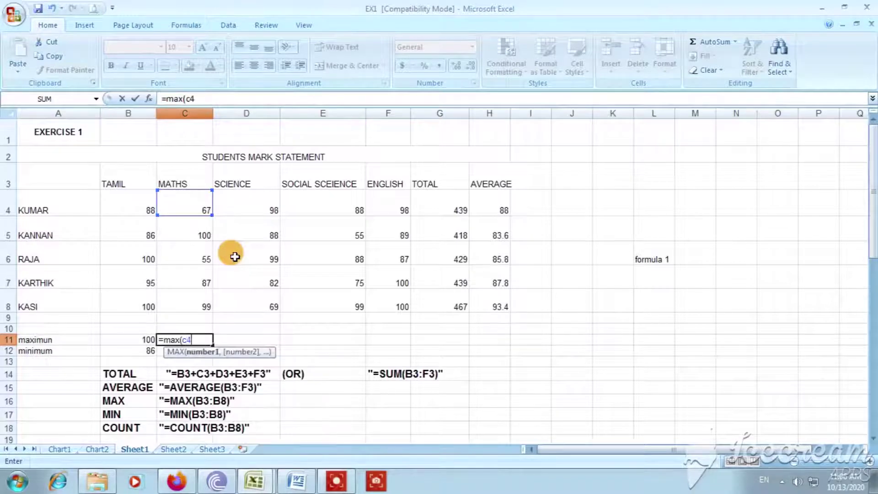
pyautogui.write(':c8')
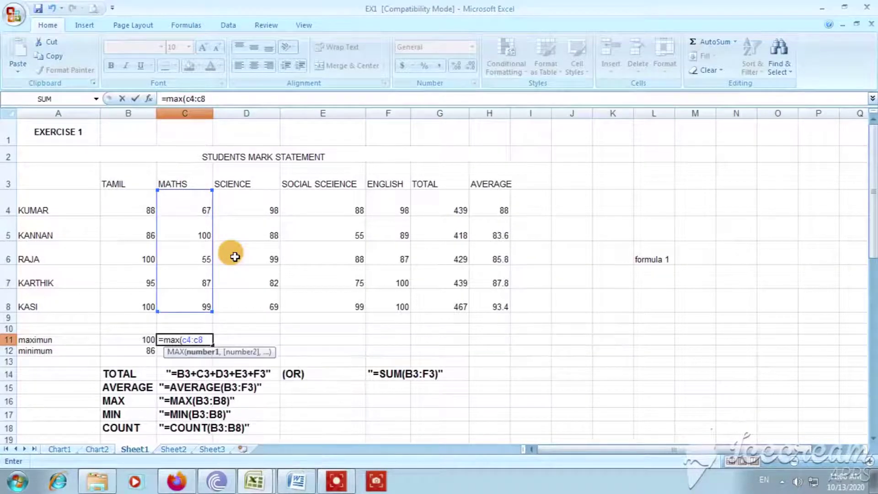
pyautogui.write(')')
pyautogui.press('Return')
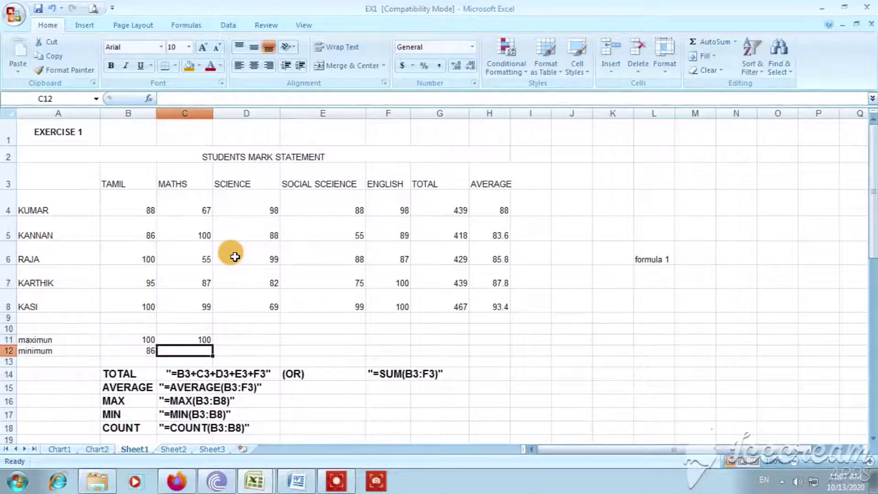
# - Enter the formula =max(d4:d8) in cell D11 to find the highest Science mark
pyautogui.click(258, 341)
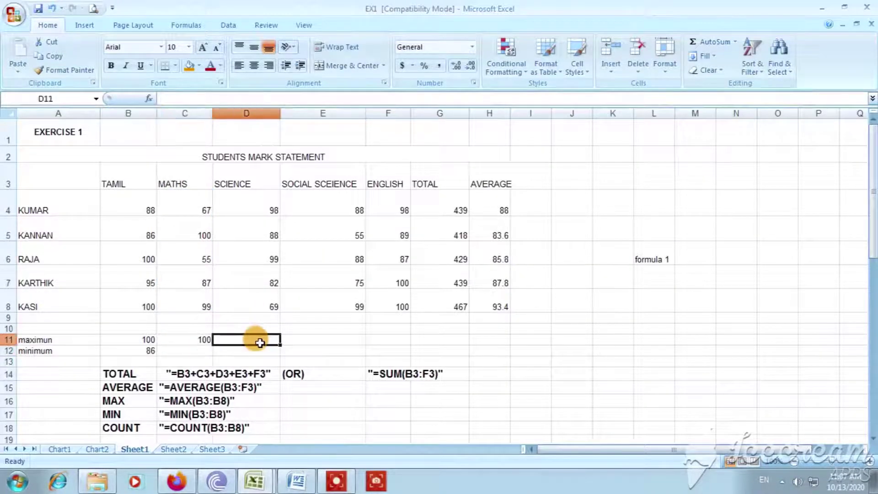
pyautogui.write('=max')
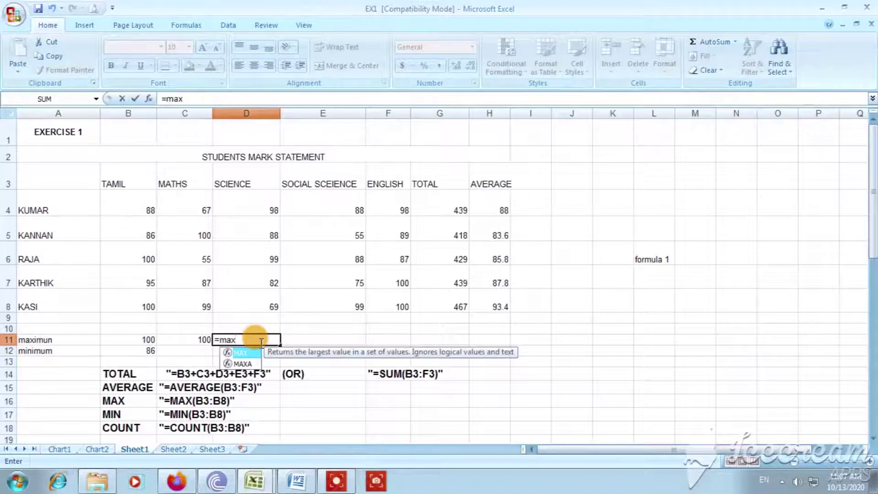
pyautogui.write('(')
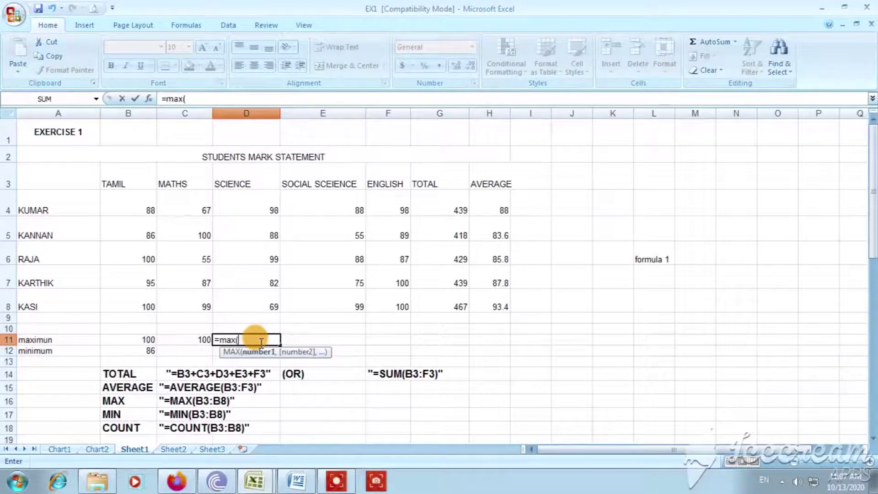
pyautogui.write('d')
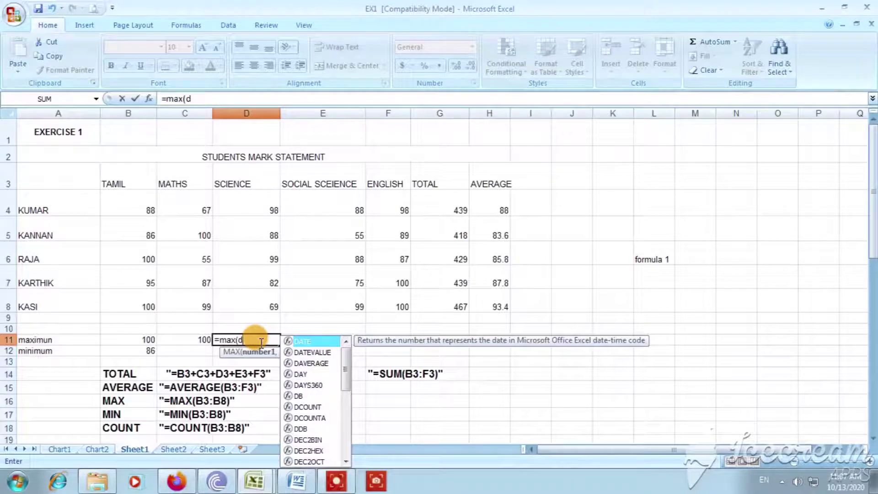
pyautogui.write('4:')
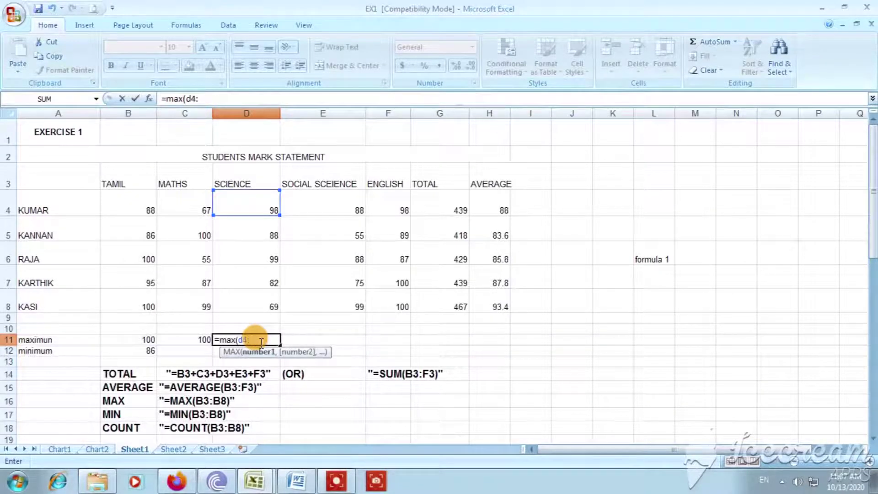
pyautogui.write('d')
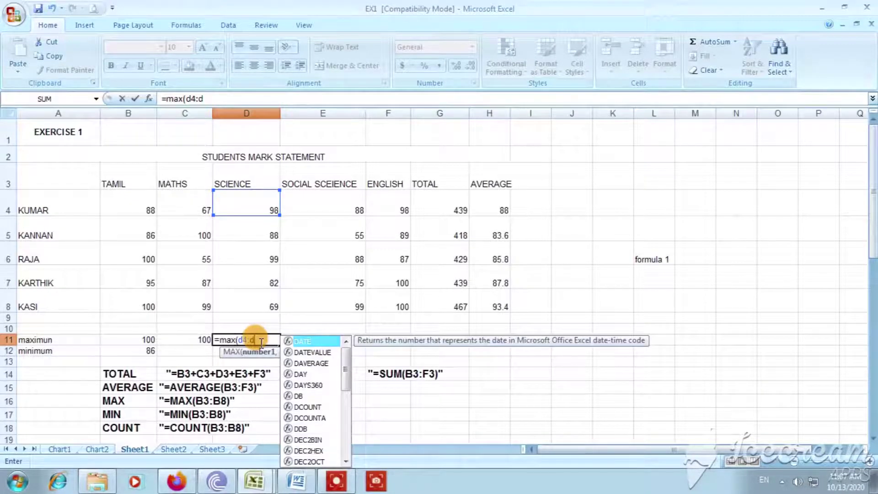
pyautogui.write('8)')
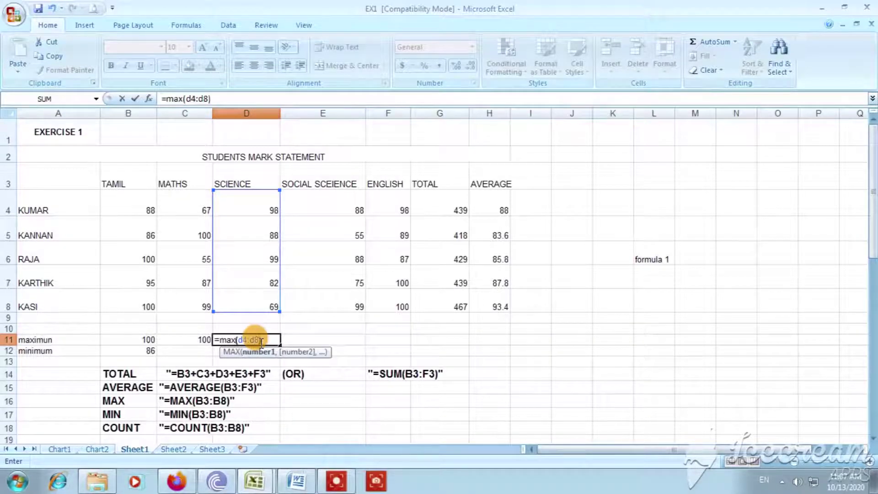
pyautogui.press('Return')
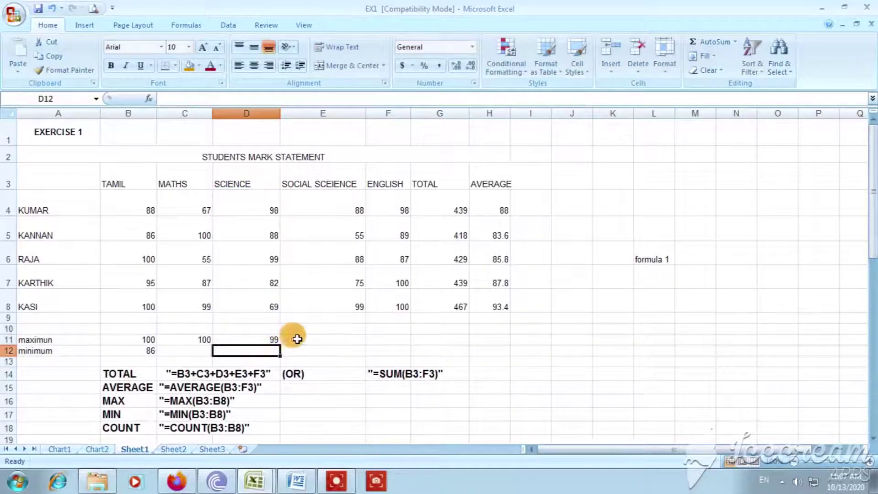
# - Enter the formula =max(e4:e8) in cell E11 to find the highest Social Science mark
pyautogui.click(319, 339)
pyautogui.write('=')
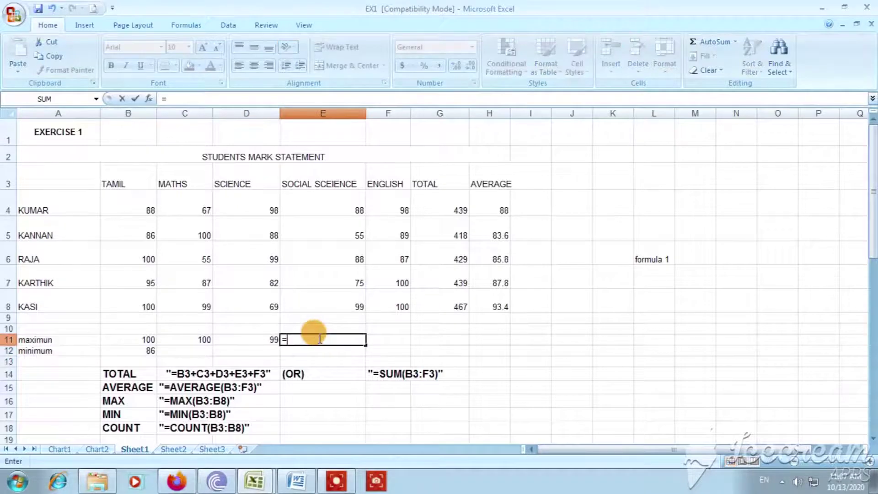
pyautogui.write('max(')
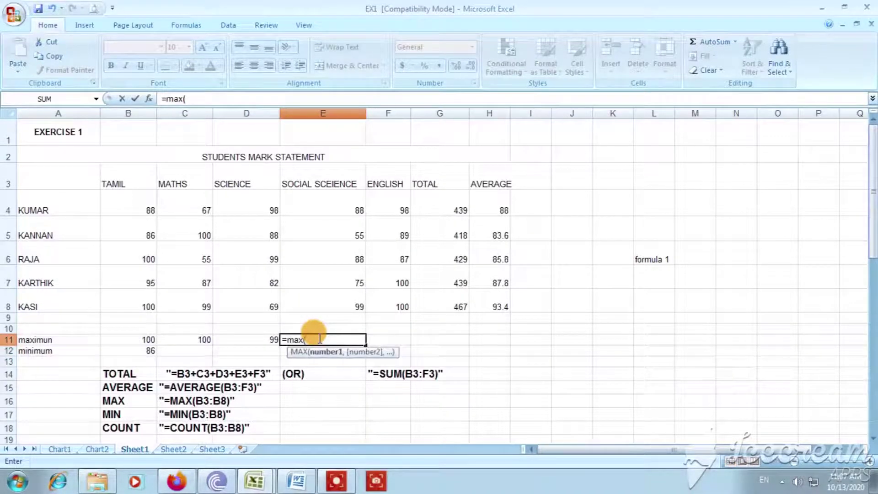
pyautogui.write('b')
pyautogui.press('BackSpace')
pyautogui.write('e4')
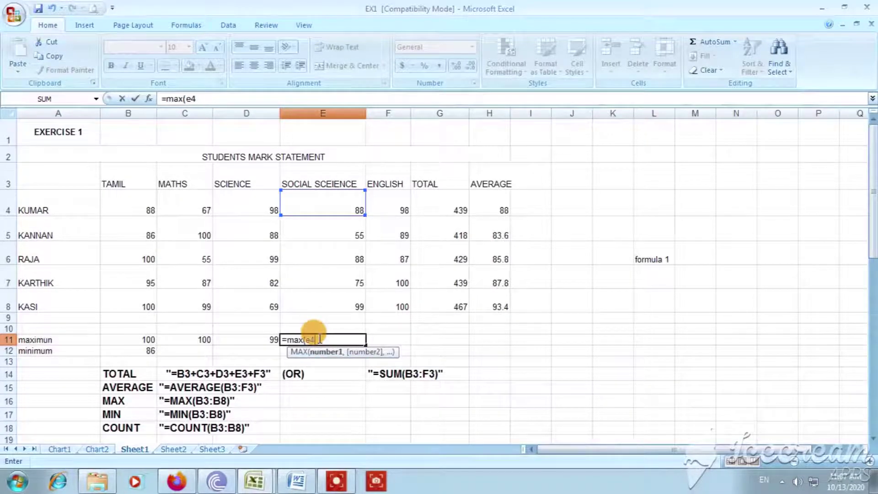
pyautogui.write(':e')
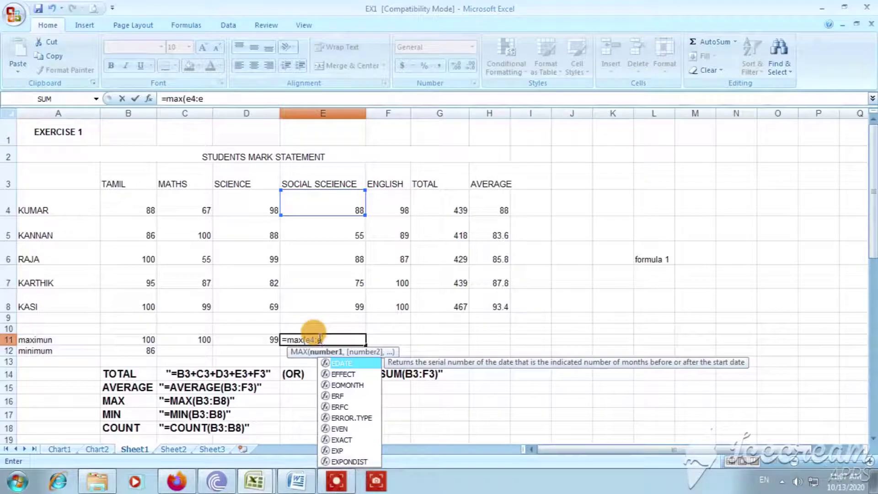
pyautogui.write('8')
pyautogui.press('Return')
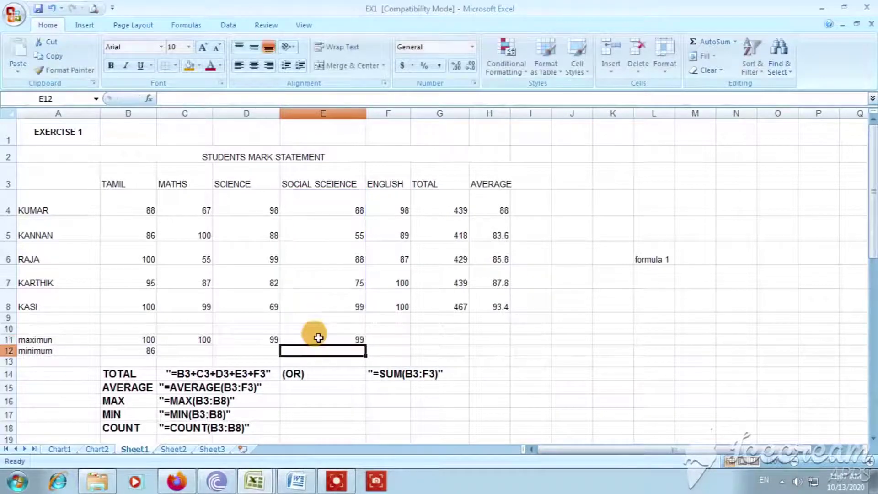
# - Enter the formula =max(f4:f8) in cell F11 to find the highest English mark
pyautogui.click(395, 339)
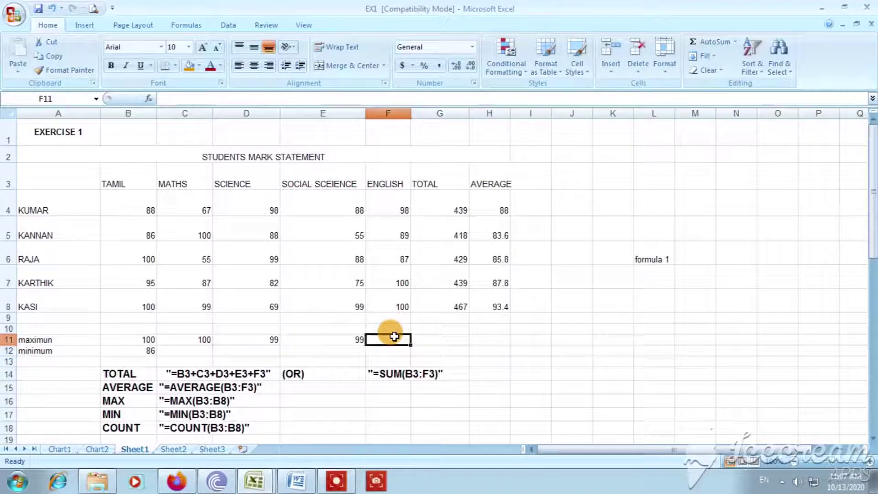
pyautogui.write('=')
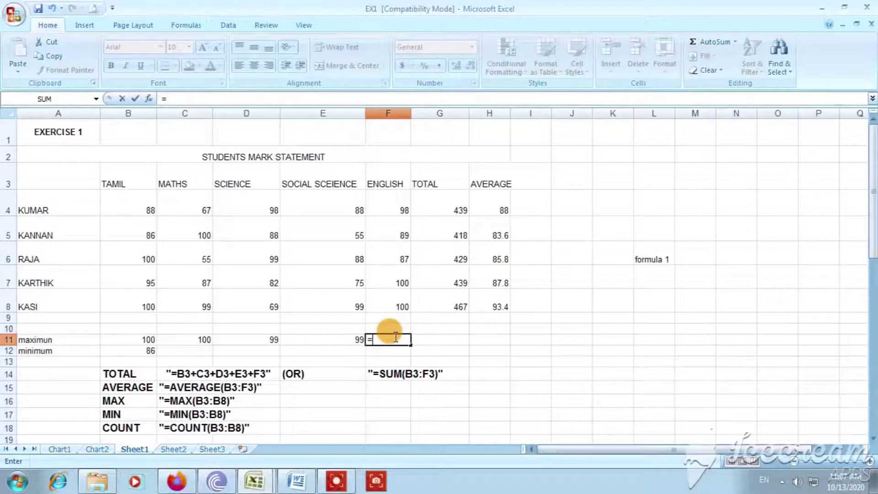
pyautogui.write('max(')
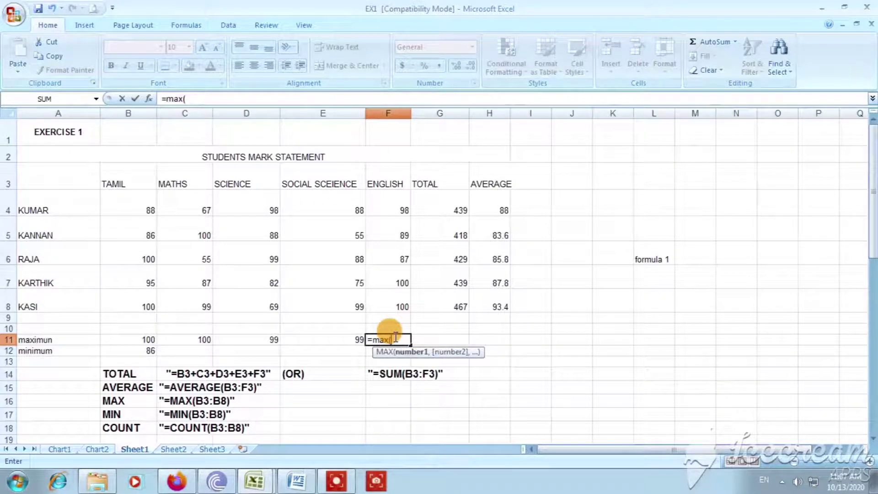
pyautogui.write('f')
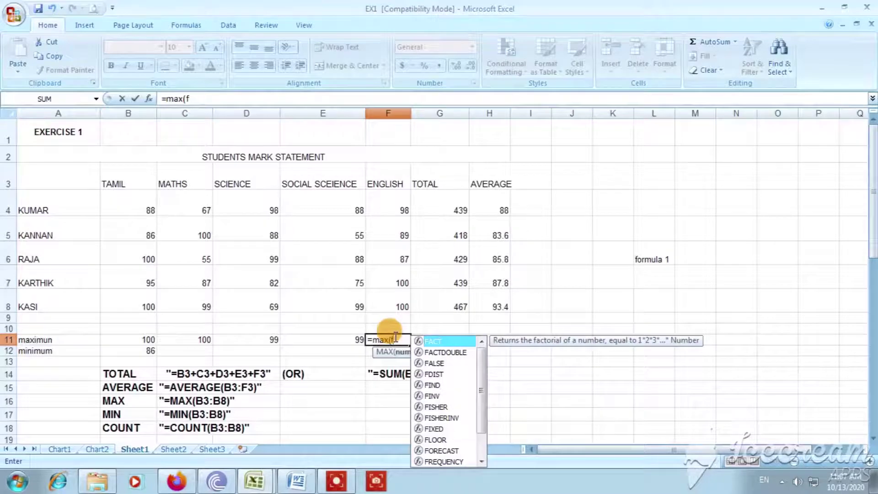
pyautogui.write('4:')
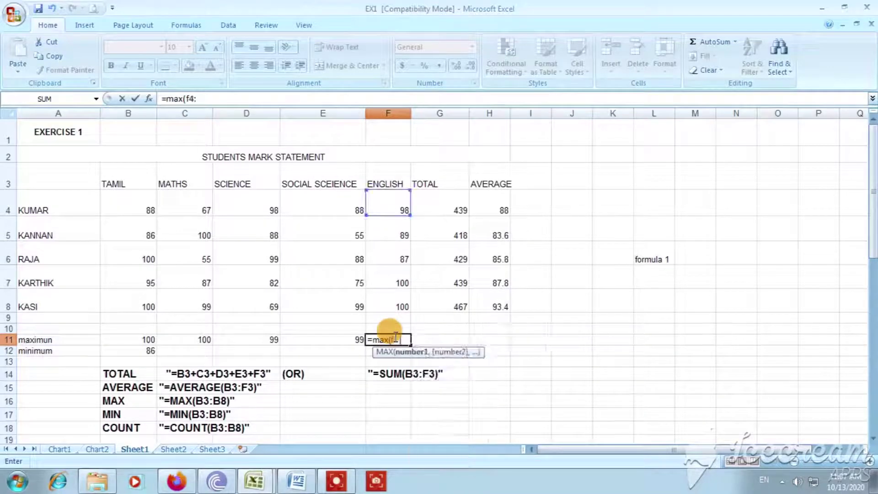
pyautogui.write('f')
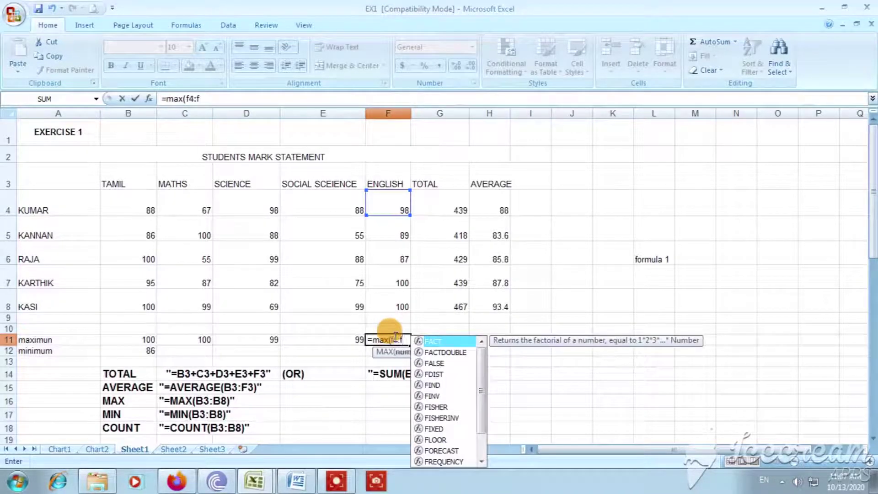
pyautogui.write('8)')
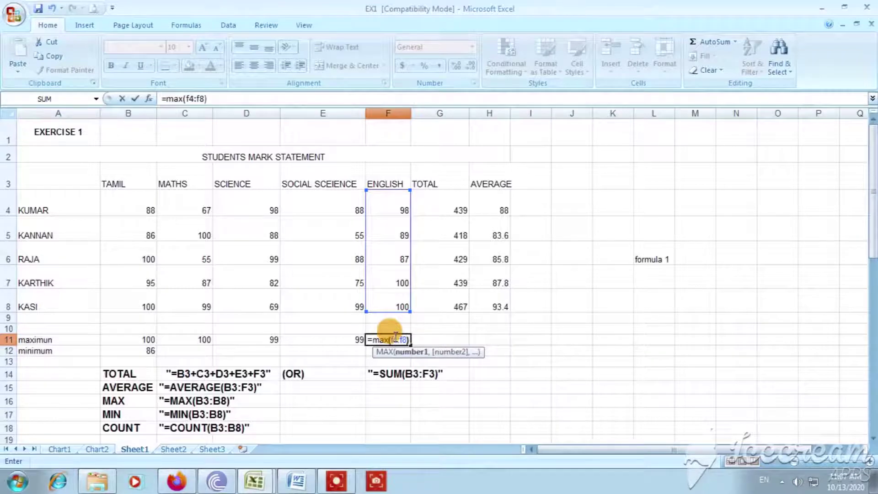
pyautogui.press('Return')
# - Enter the formula =max(g4:g8) in cell G11 to find the highest total
pyautogui.click(450, 340)
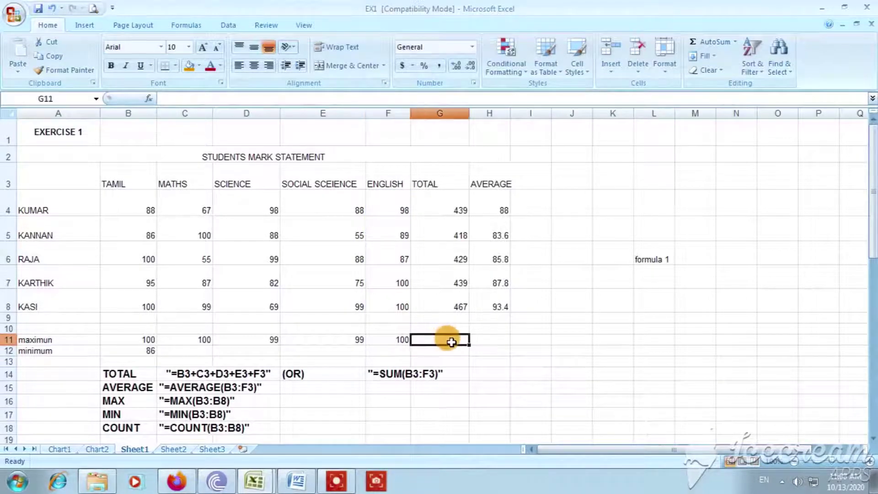
pyautogui.write('=ma')
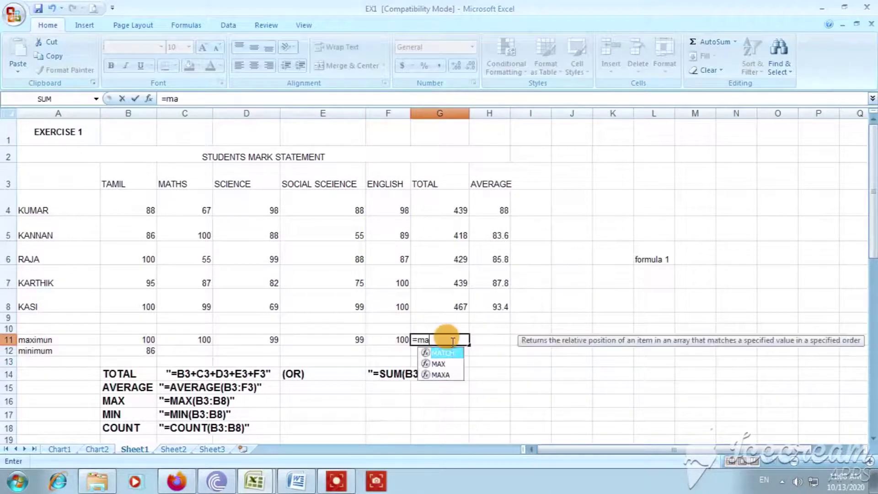
pyautogui.write('x(')
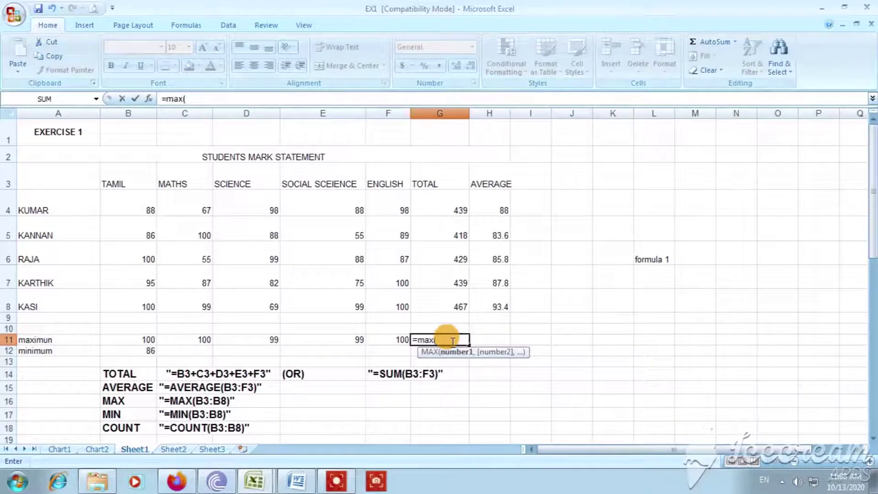
pyautogui.write('g')
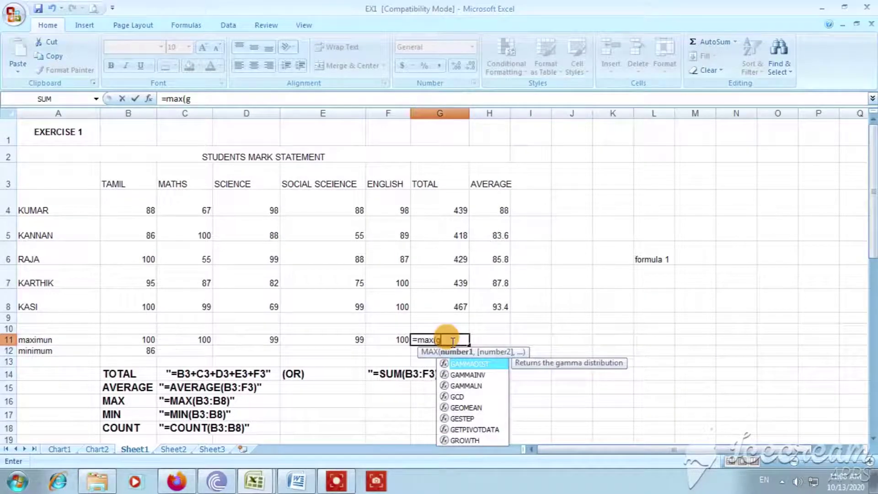
pyautogui.write('4')
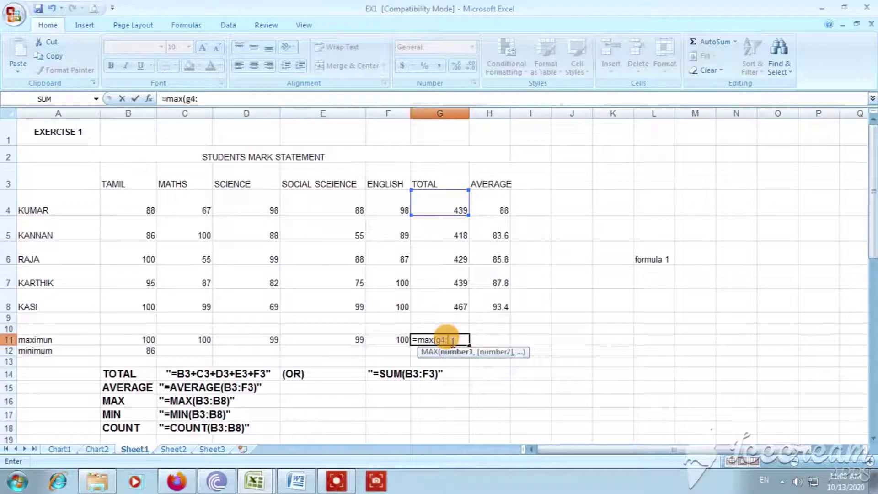
pyautogui.write(':g')
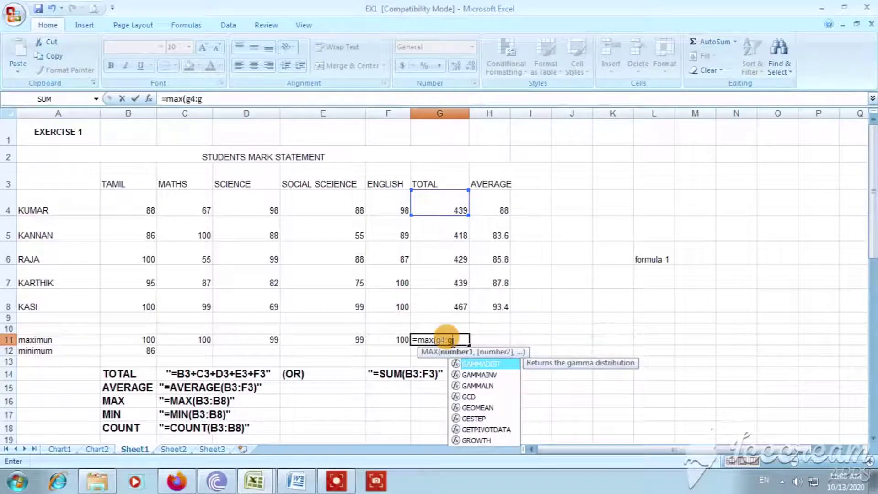
pyautogui.write('8)')
pyautogui.press('Return')
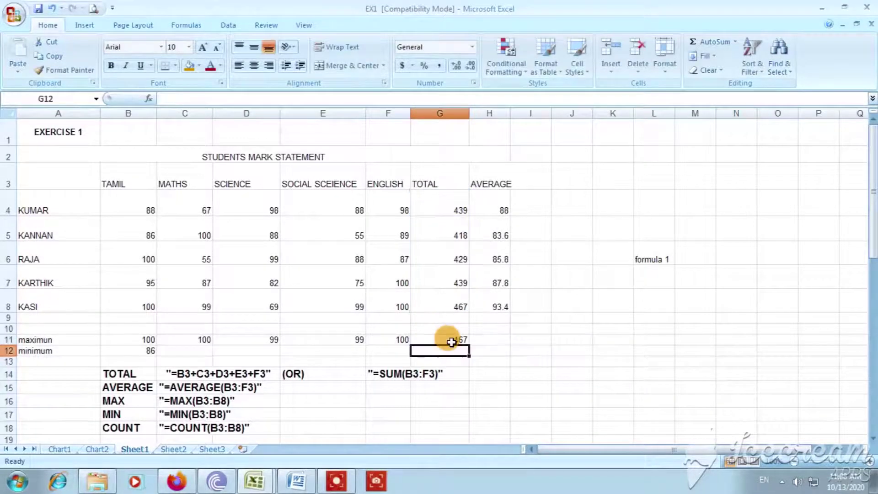
# - Enter =max=h4:h8 in cell H11 as an attempt to find the highest average
pyautogui.click(485, 340)
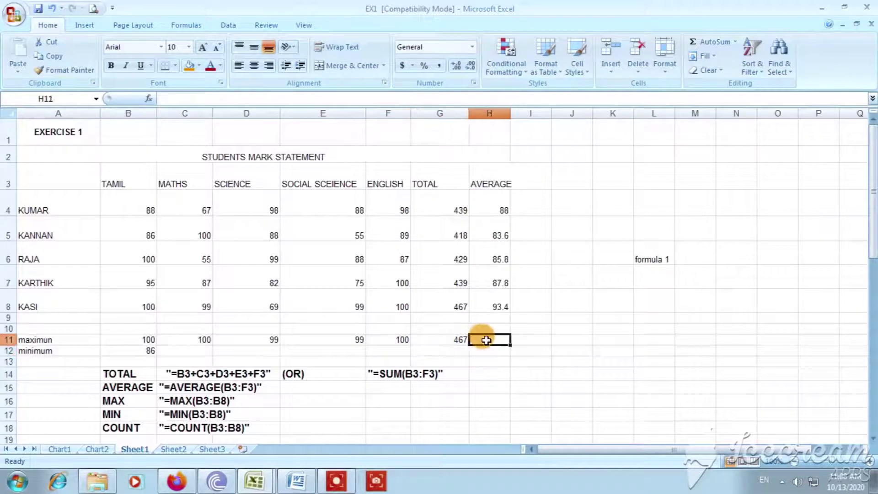
pyautogui.write('=max')
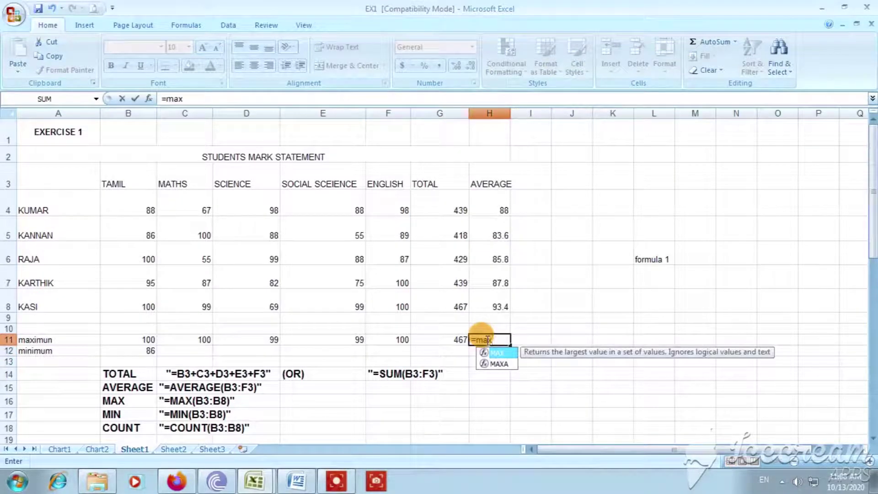
pyautogui.write('=')
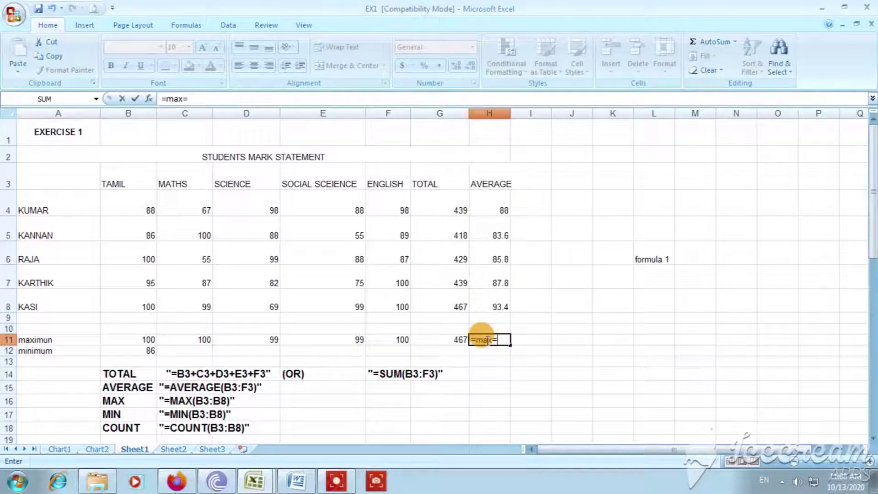
pyautogui.write('h4:')
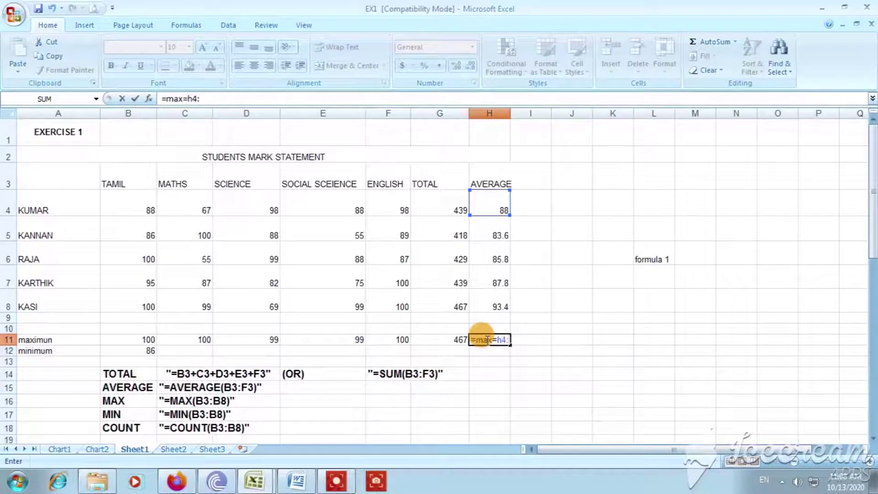
pyautogui.write('h')
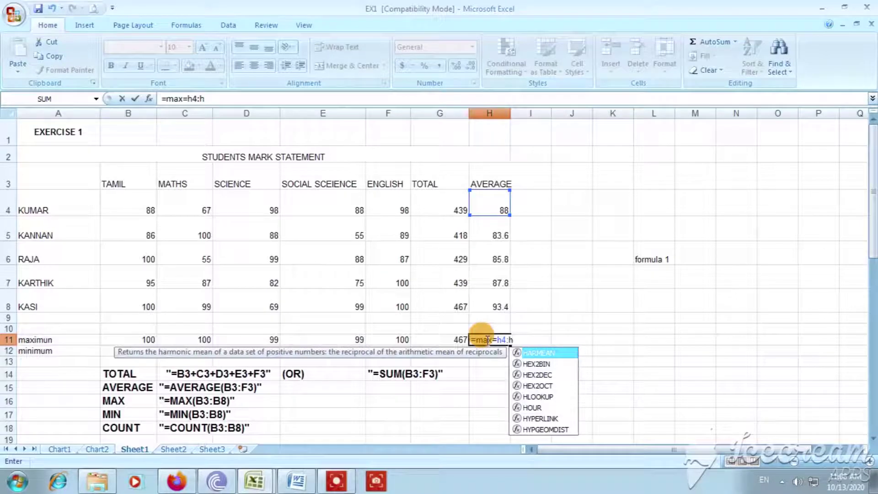
pyautogui.write('8')
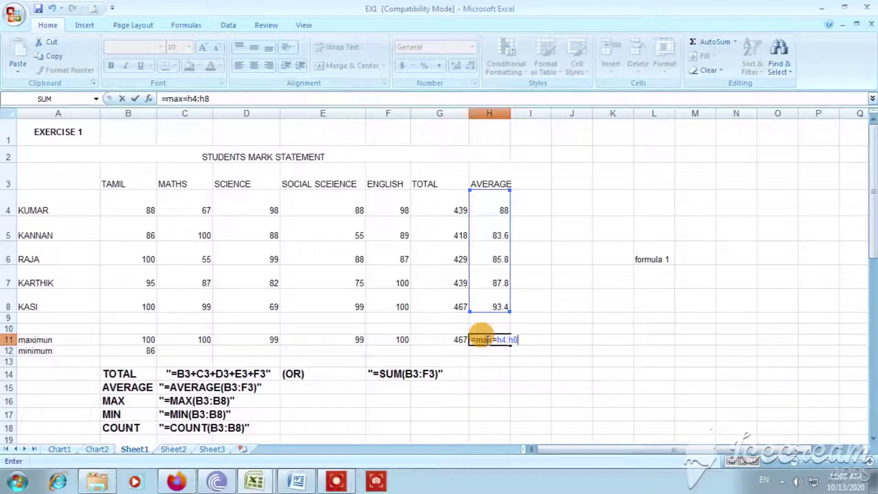
pyautogui.press('Return')
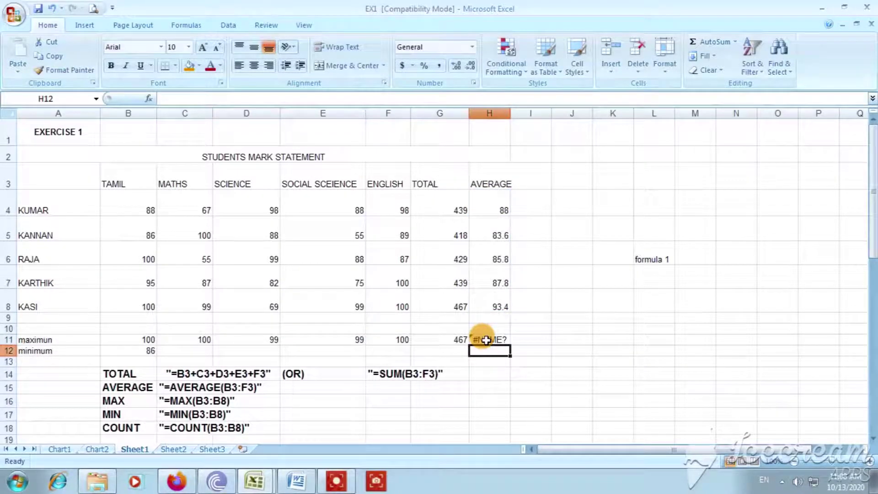
# - Correct the formula in cell H11 to =max(H4:H8) to find the highest average
pyautogui.click(485, 340)
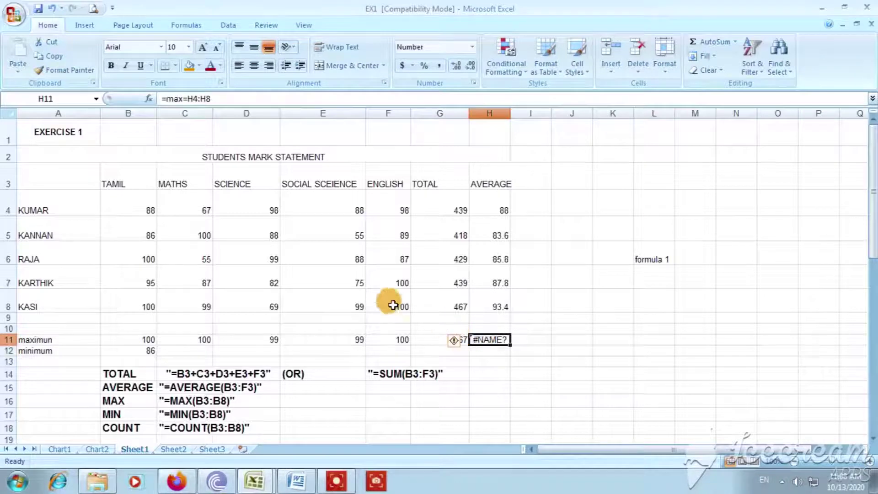
pyautogui.click(188, 102)
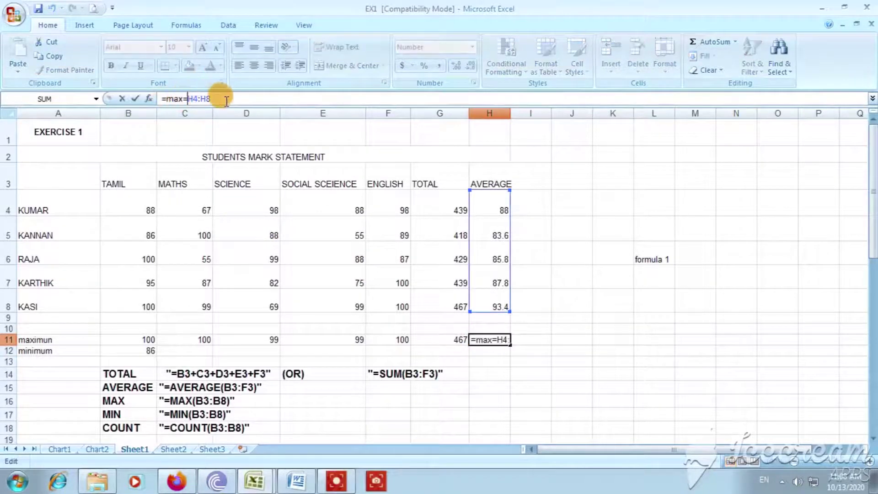
pyautogui.click(572, 317)
pyautogui.click(495, 308)
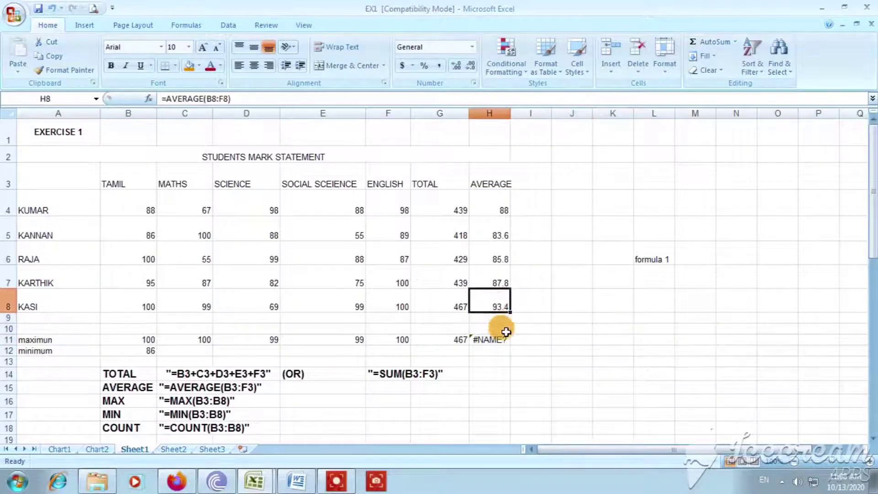
pyautogui.click(491, 339)
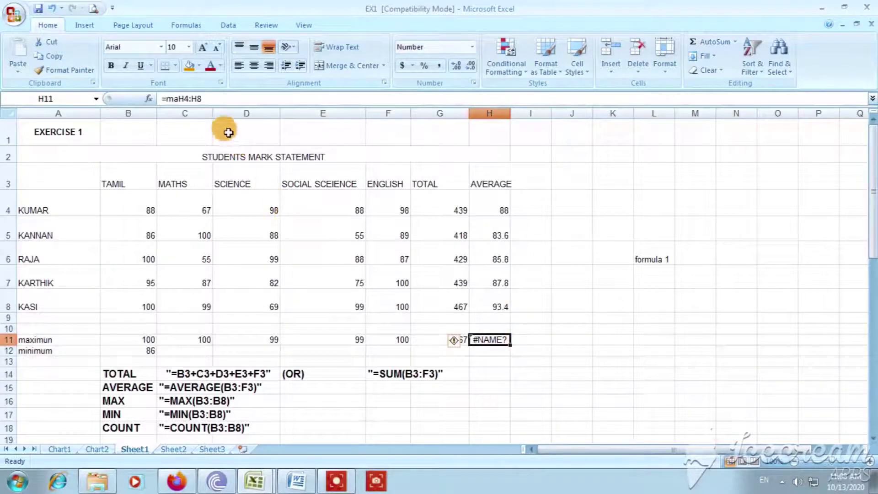
pyautogui.click(205, 99)
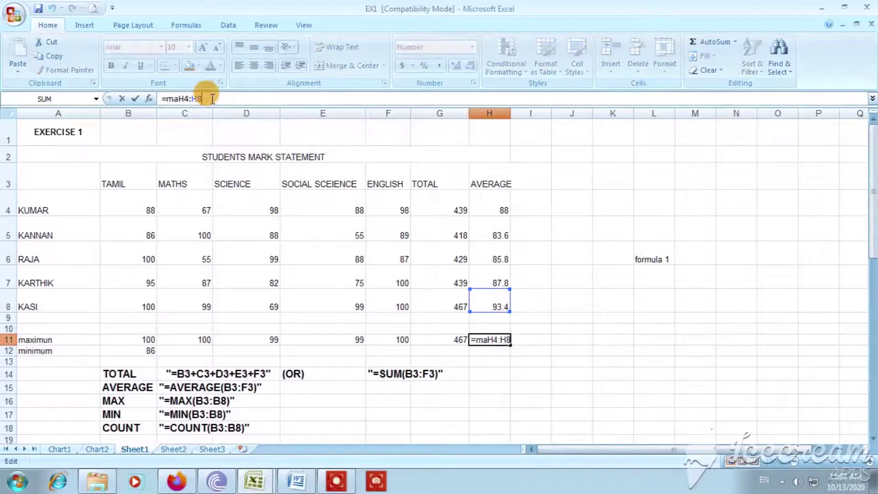
pyautogui.press('Left')
pyautogui.press('Left')
pyautogui.press('Left')
pyautogui.press('Left')
pyautogui.press('Left')
pyautogui.write('x')
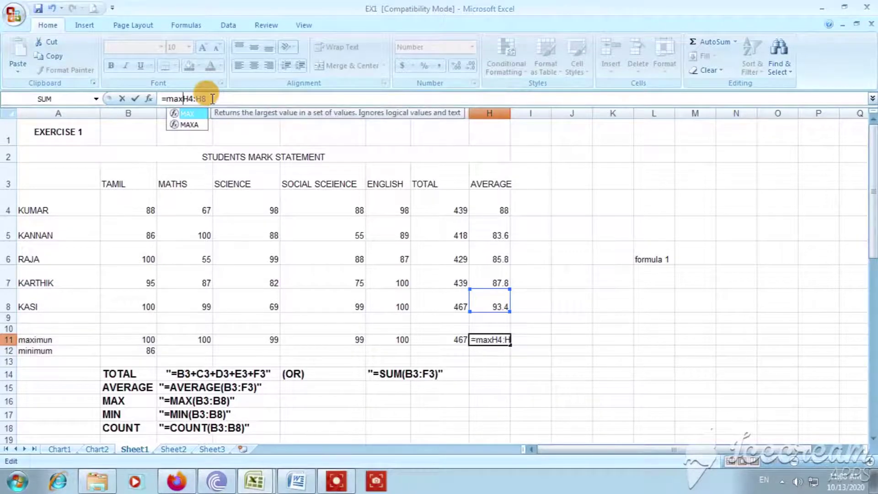
pyautogui.write('(')
pyautogui.press('Right')
pyautogui.press('Right')
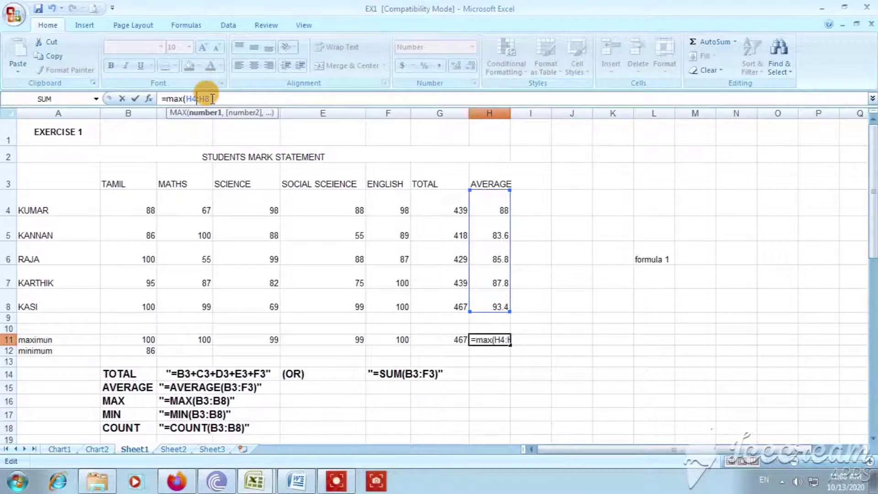
pyautogui.press('Right')
pyautogui.press('Right')
pyautogui.press('Right')
pyautogui.write(')')
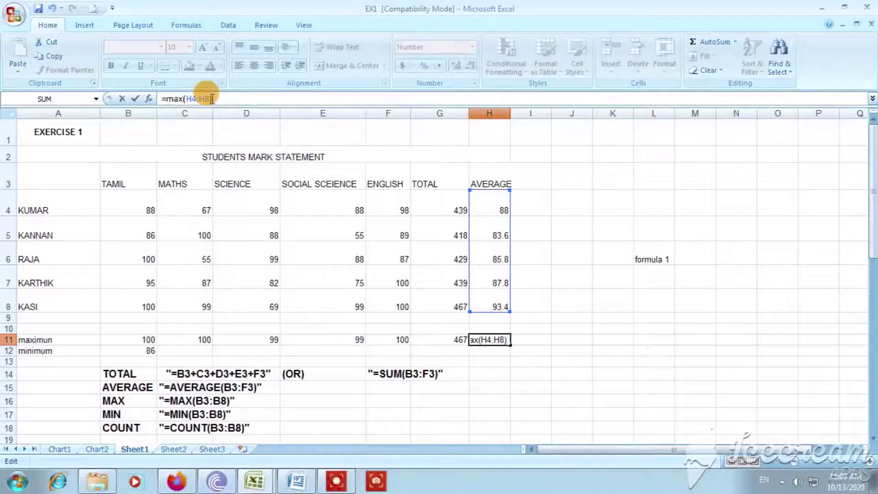
pyautogui.press('Return')
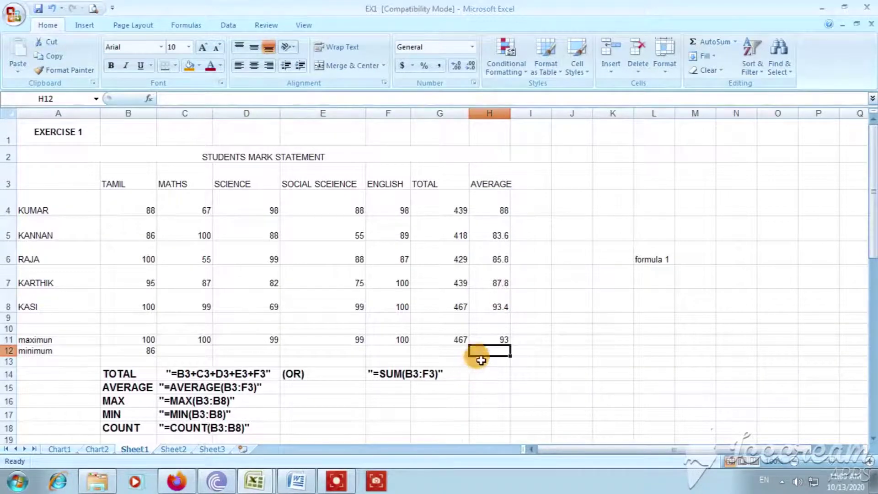
# - Enter the formula =min(c4:c8) in cell C12 to find the lowest Maths mark
pyautogui.click(183, 350)
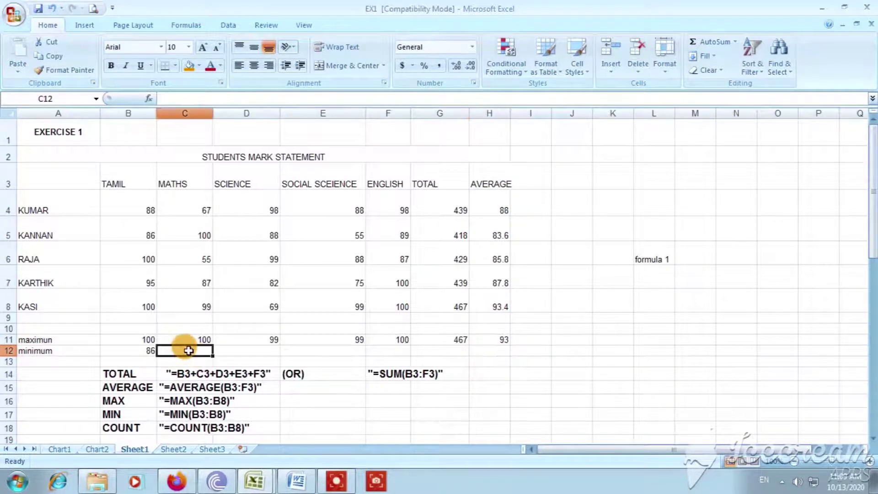
pyautogui.write('=min')
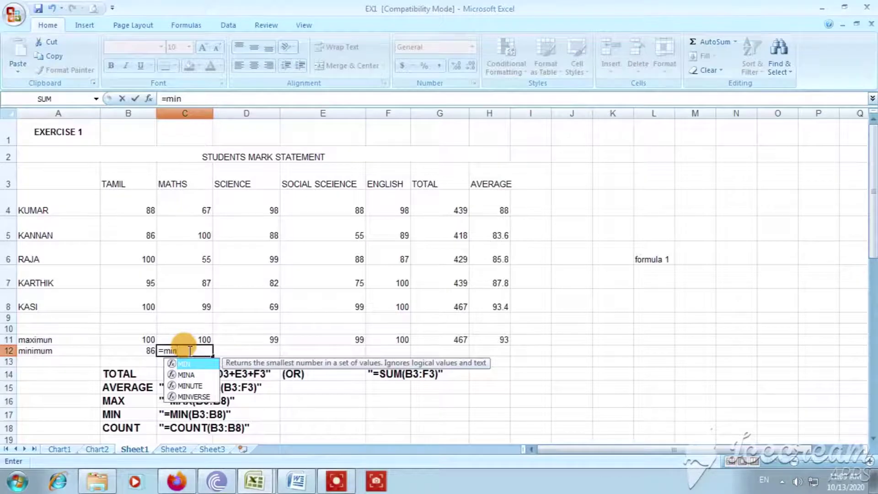
pyautogui.write('(')
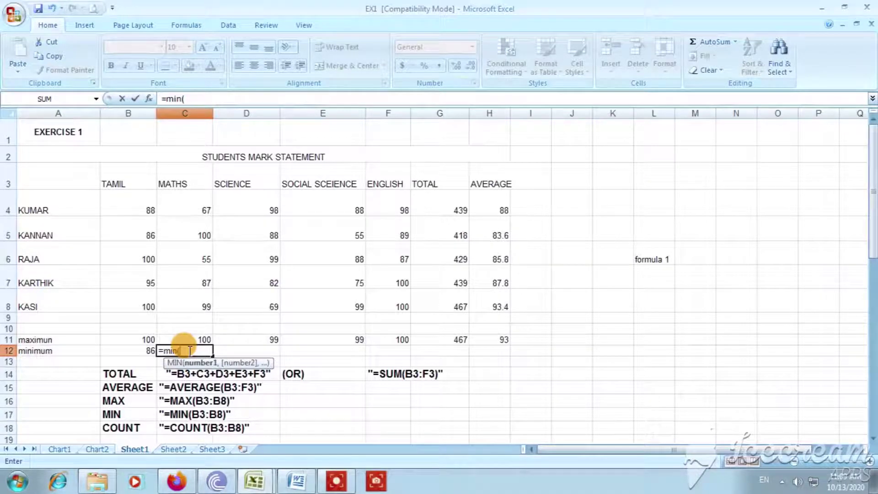
pyautogui.write('c')
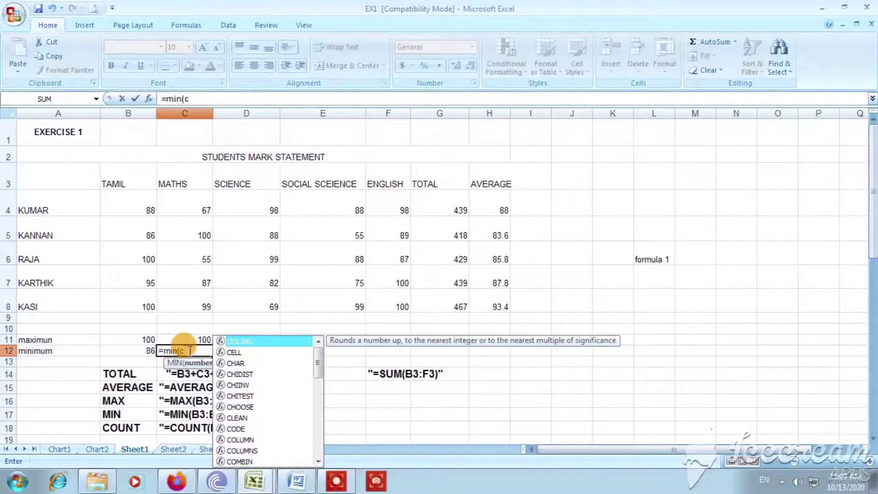
pyautogui.write('4:')
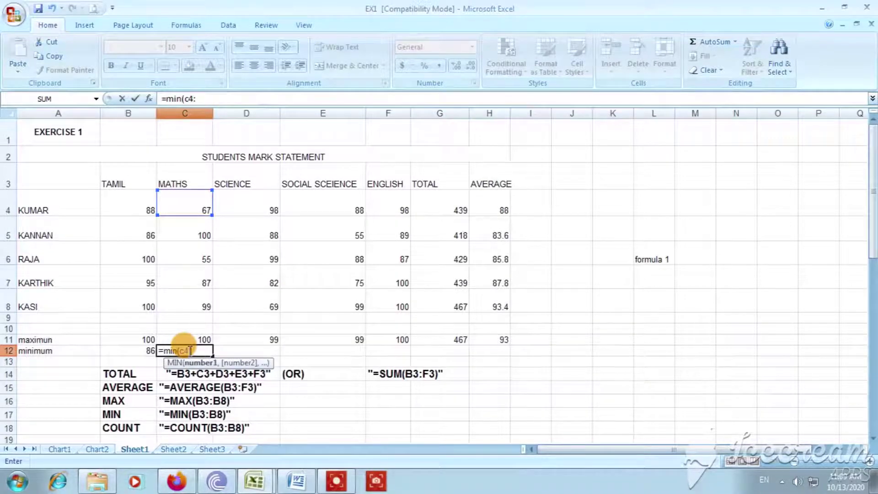
pyautogui.write('c8)')
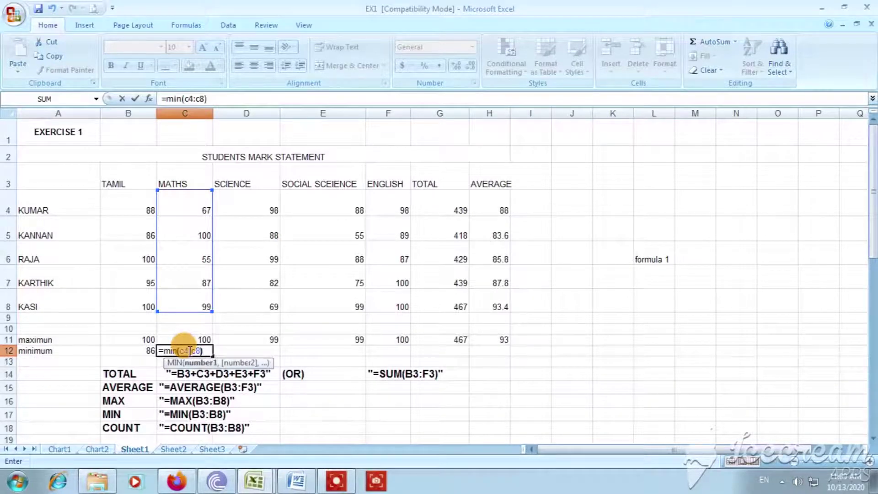
pyautogui.press('Return')
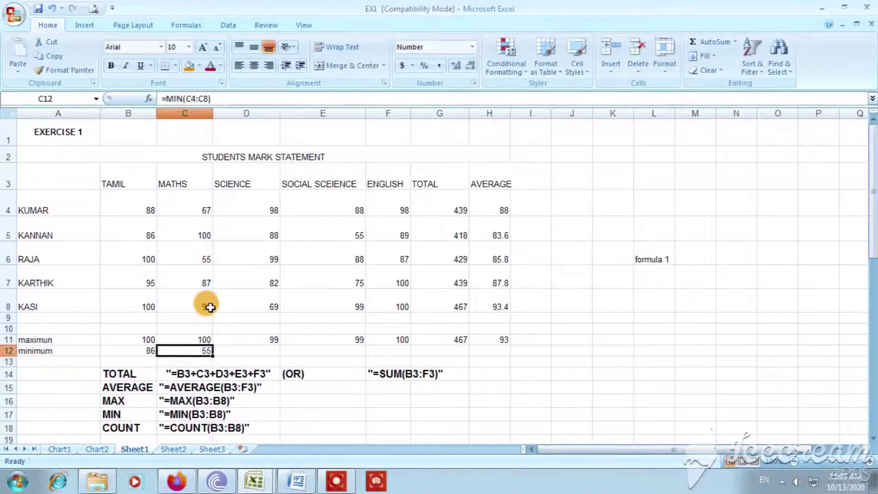
# - Enter the formula =min(d4:d8) in cell D12 to find the lowest Science mark
pyautogui.press('Right')
pyautogui.write('=m')
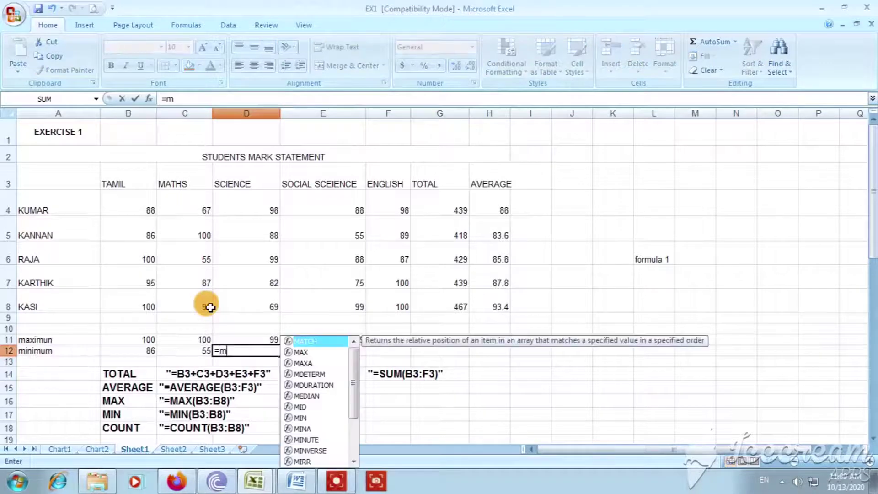
pyautogui.write('in(')
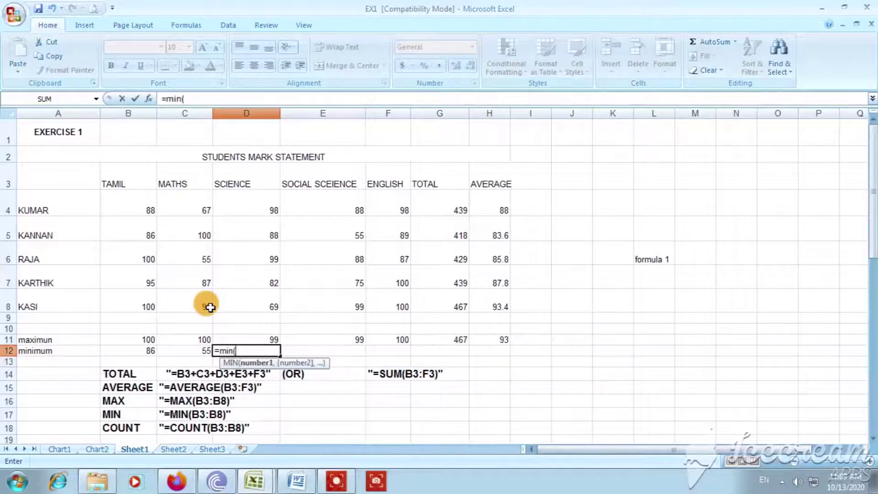
pyautogui.write('d')
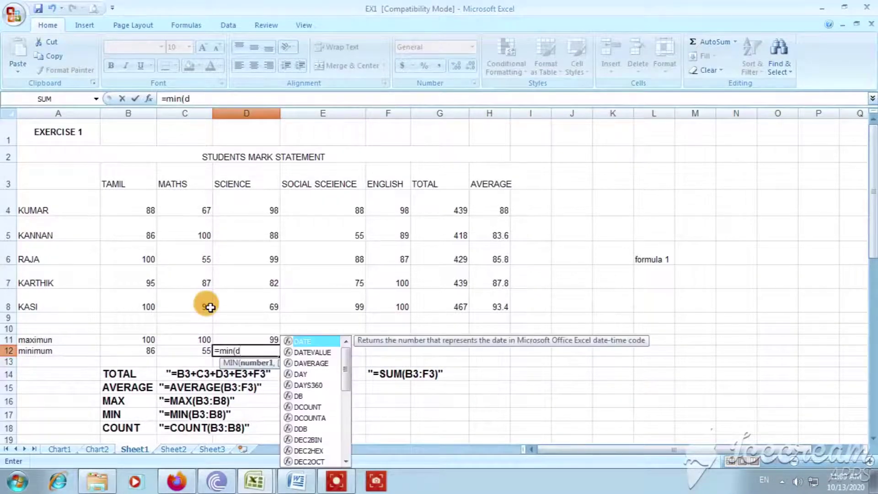
pyautogui.write('4:')
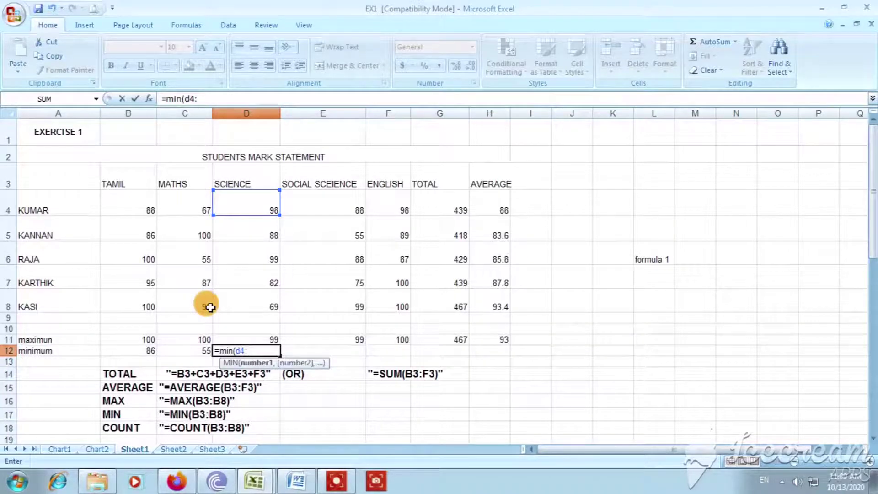
pyautogui.write('d')
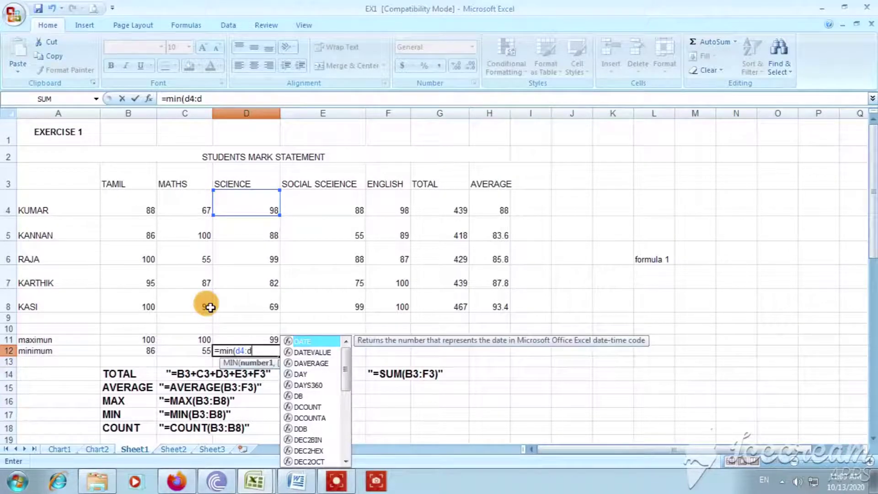
pyautogui.write('8)')
pyautogui.press('Return')
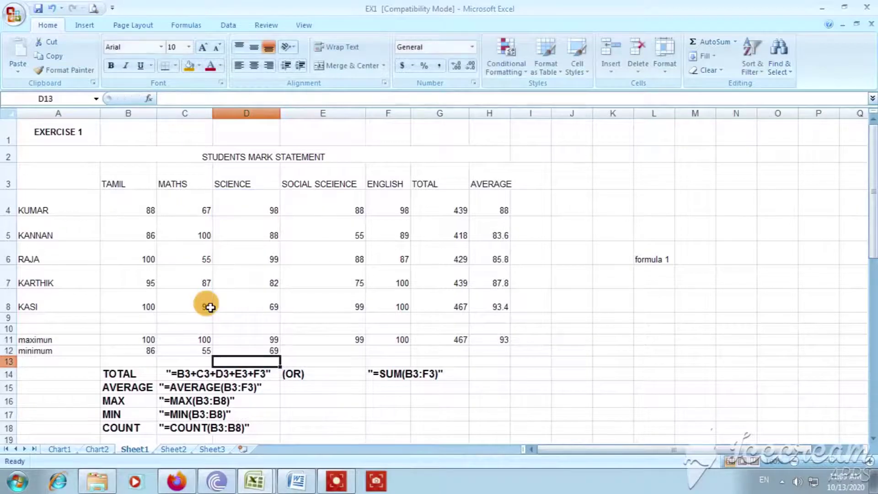
# - Enter the formula =min(e4:e8) in cell E12 to find the lowest Social Science mark
pyautogui.press('Up')
pyautogui.press('Right')
pyautogui.write('=')
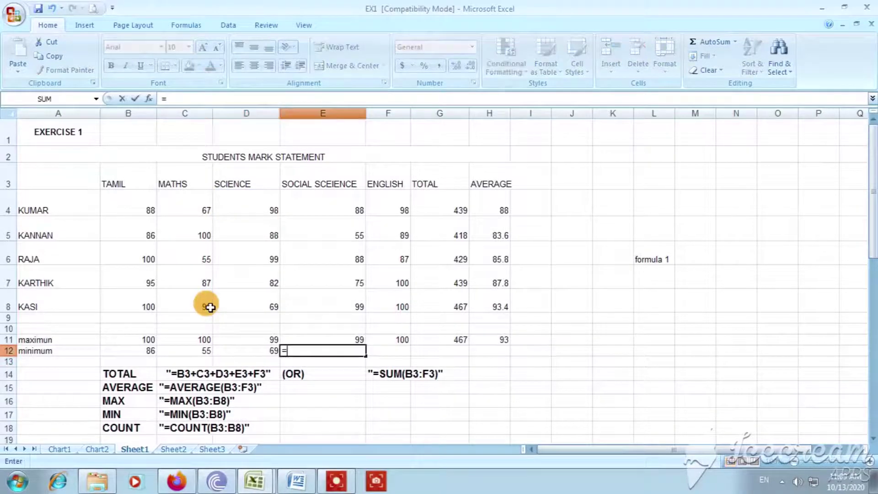
pyautogui.write('min')
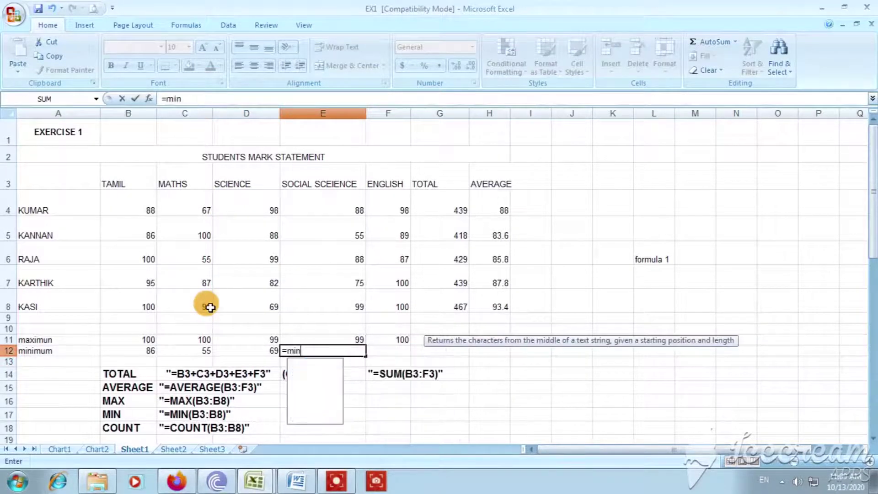
pyautogui.write('(')
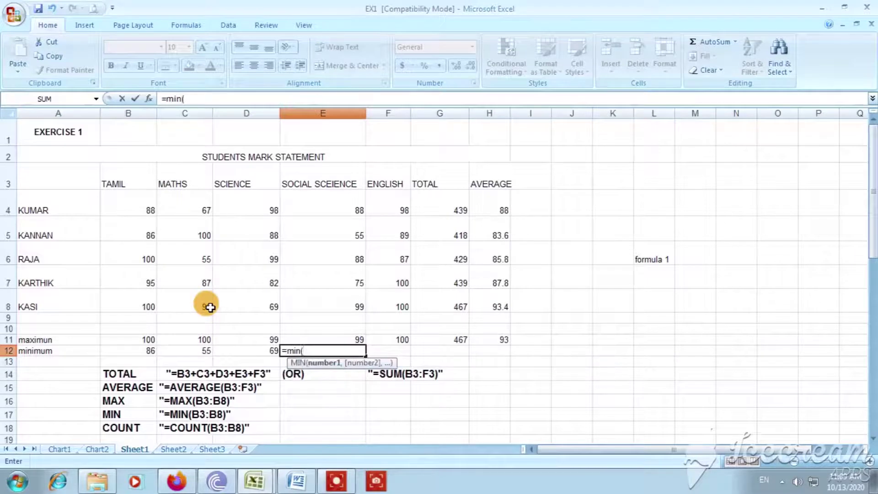
pyautogui.write('e4:')
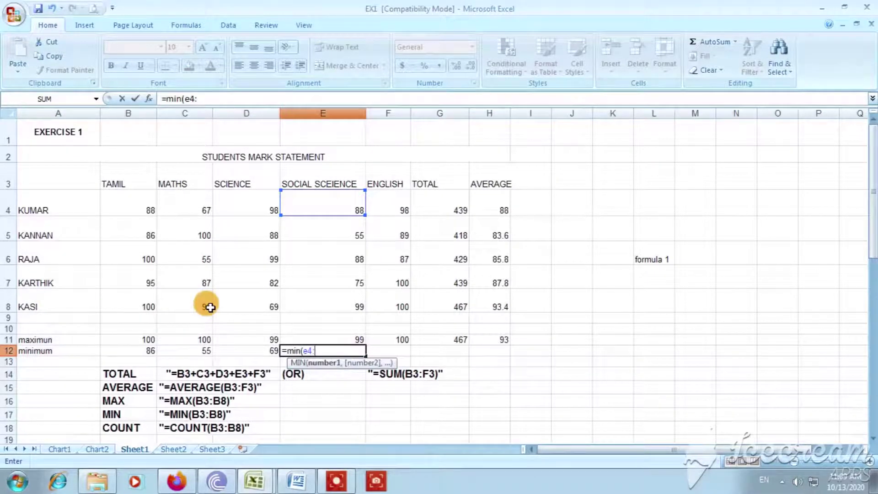
pyautogui.write('e')
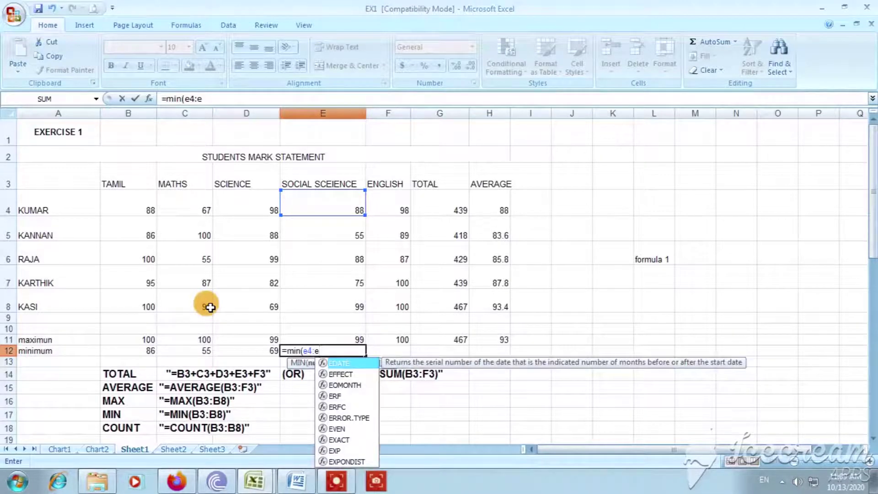
pyautogui.write('8)')
pyautogui.press('Return')
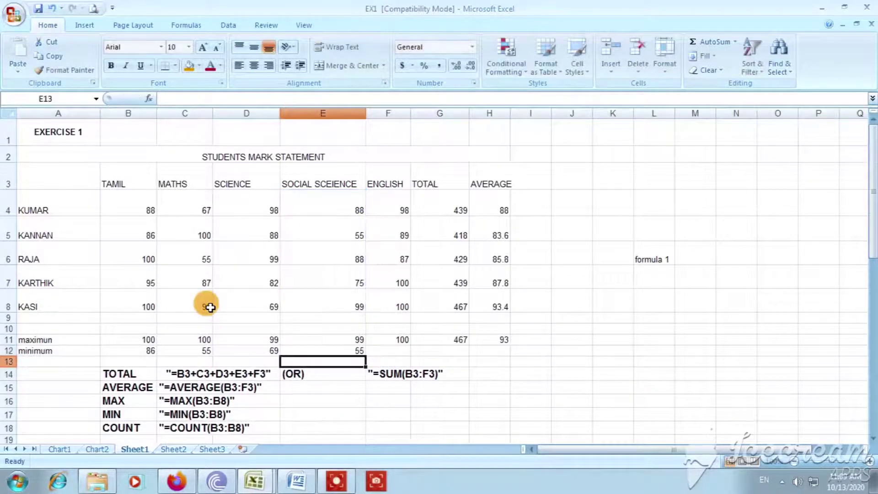
# - Enter the formula =min(f4:f8) in cell F12 to find the lowest English mark
pyautogui.press('Up')
pyautogui.press('Right')
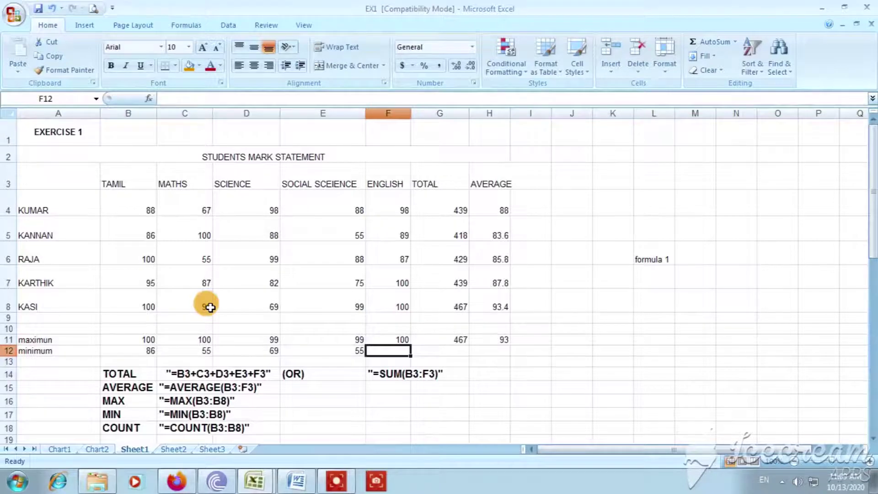
pyautogui.write('=')
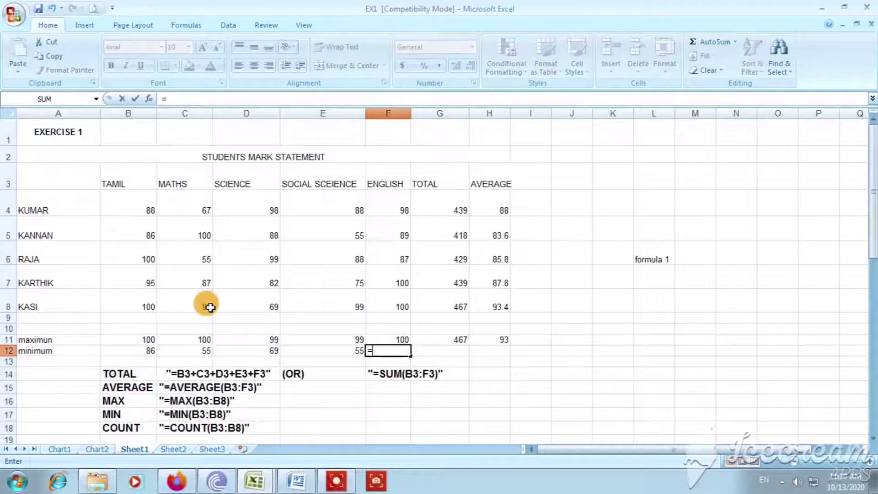
pyautogui.write('f4')
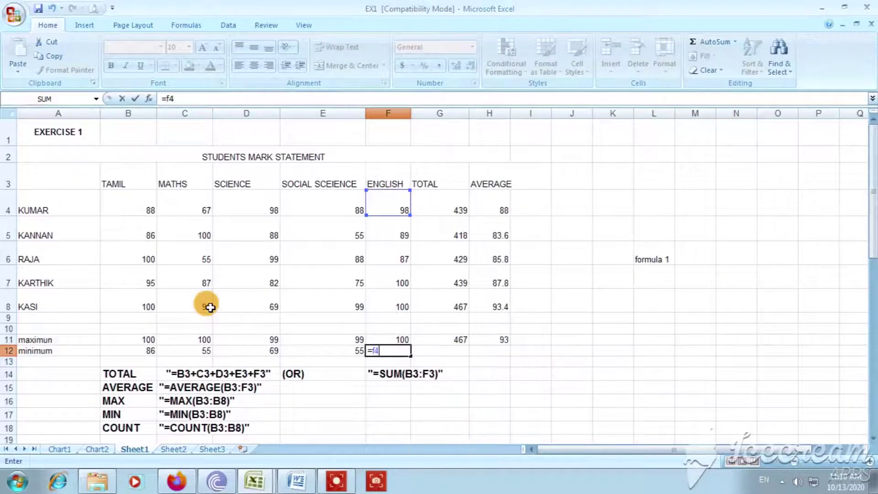
pyautogui.press('BackSpace')
pyautogui.press('BackSpace')
pyautogui.write('min(')
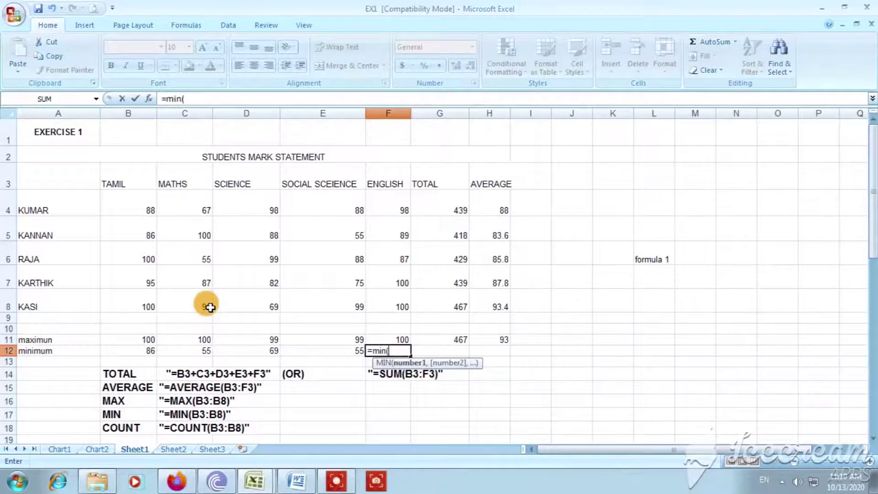
pyautogui.write('f4:f8')
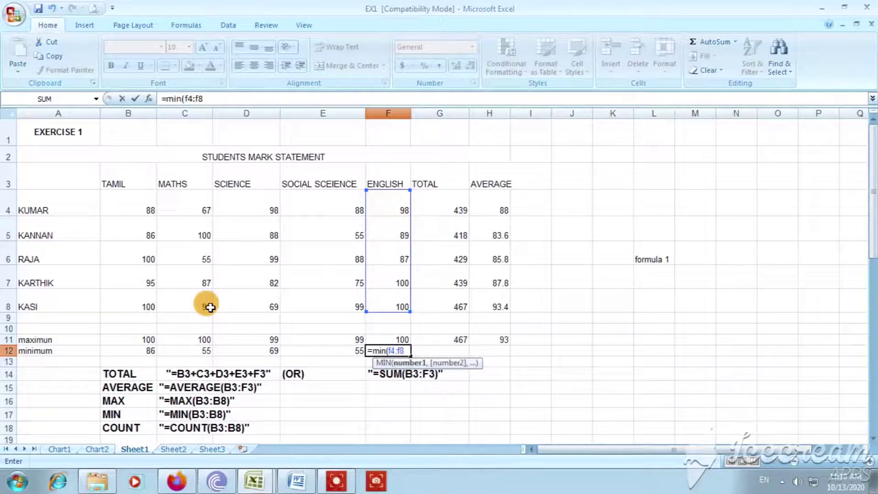
pyautogui.write(')')
pyautogui.press('Return')
# - Enter the formula =min(g4:g8) in cell G12 to find the lowest total
pyautogui.press('Up')
pyautogui.press('Right')
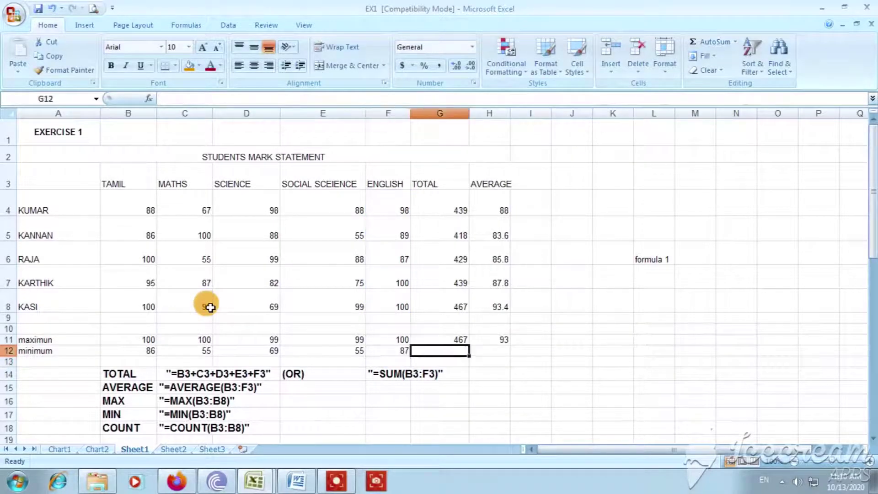
pyautogui.write('=min')
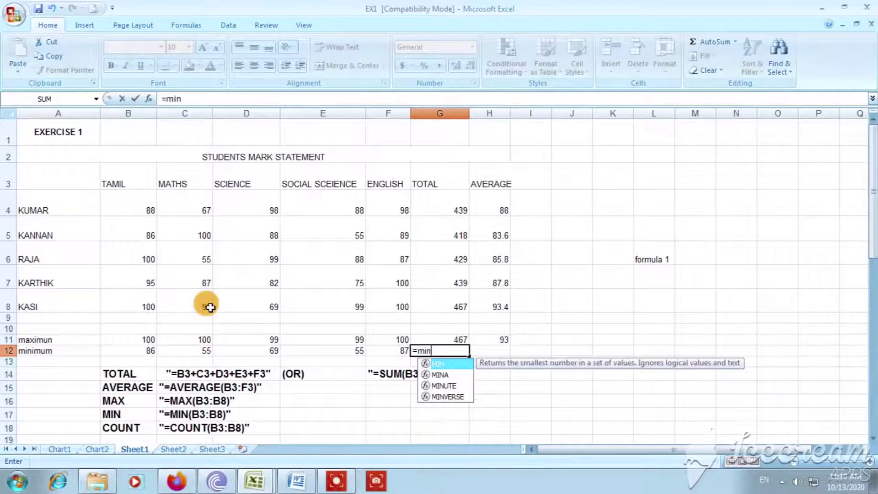
pyautogui.write('(g')
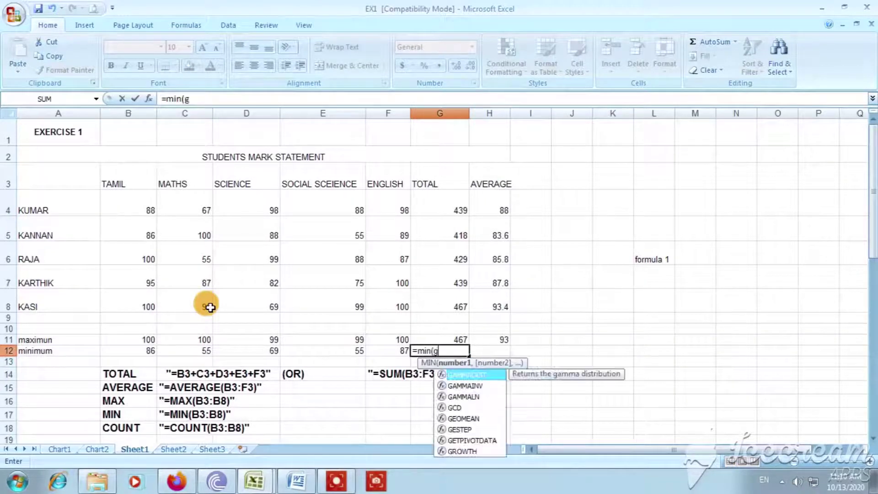
pyautogui.write('4')
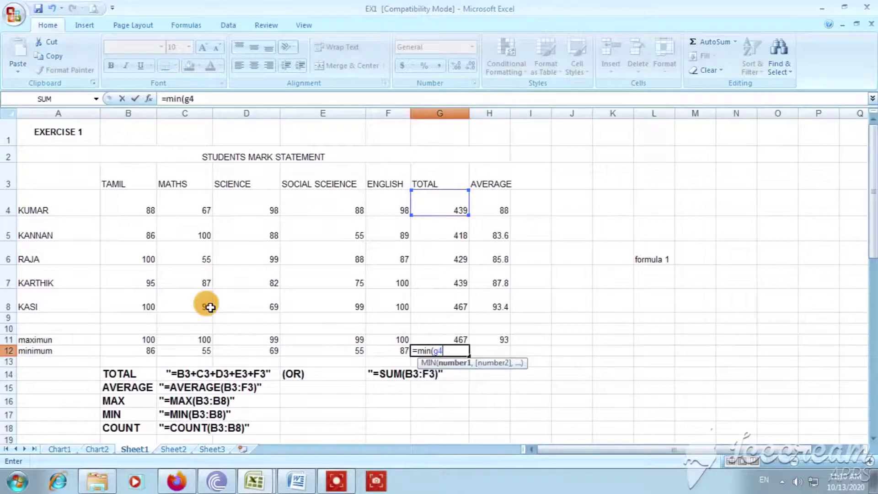
pyautogui.write(':g8')
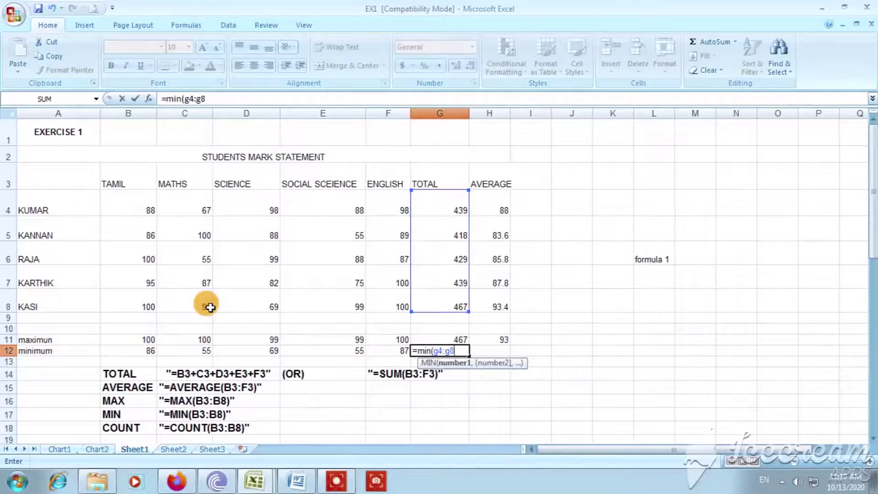
pyautogui.press('Return')
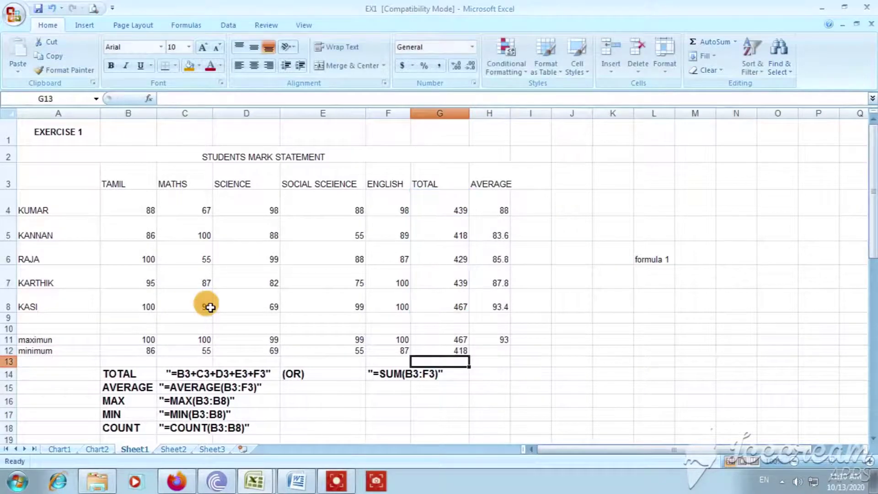
# - Enter the formula =min(h4:h8) in cell H12 to find the lowest average
pyautogui.press('Up')
pyautogui.press('Right')
pyautogui.write('=min')
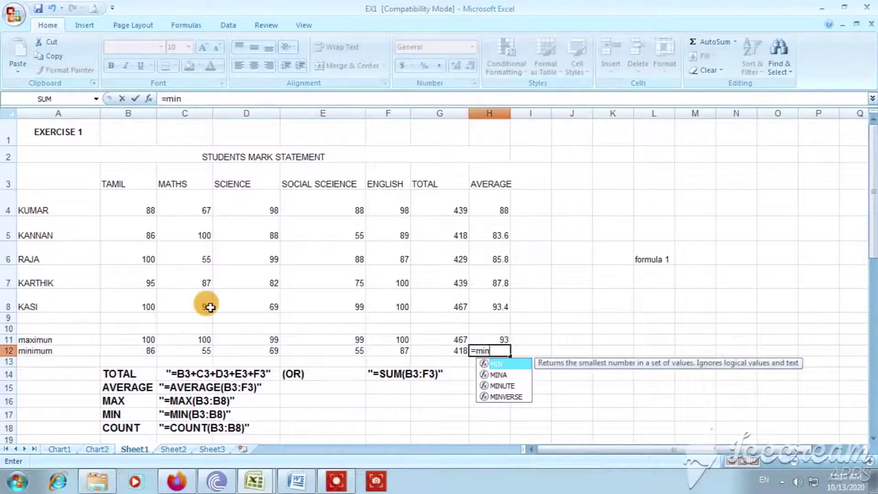
pyautogui.write('(')
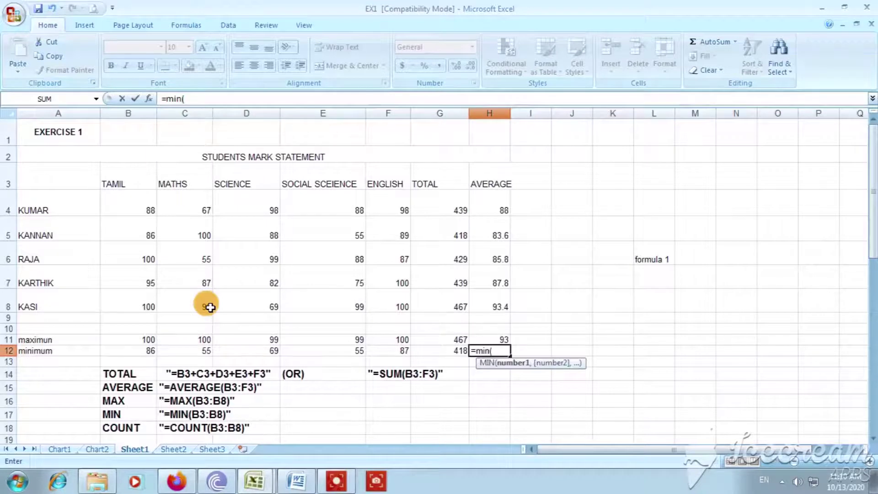
pyautogui.write('h4:h8')
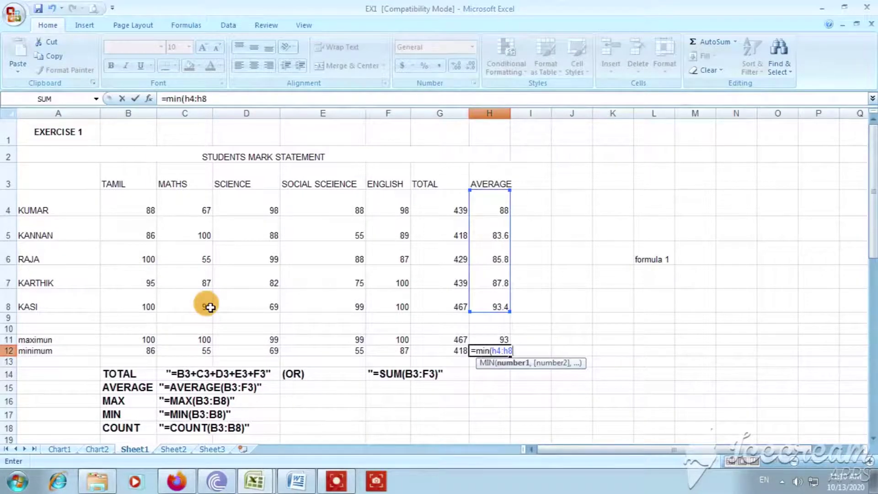
pyautogui.press('Return')
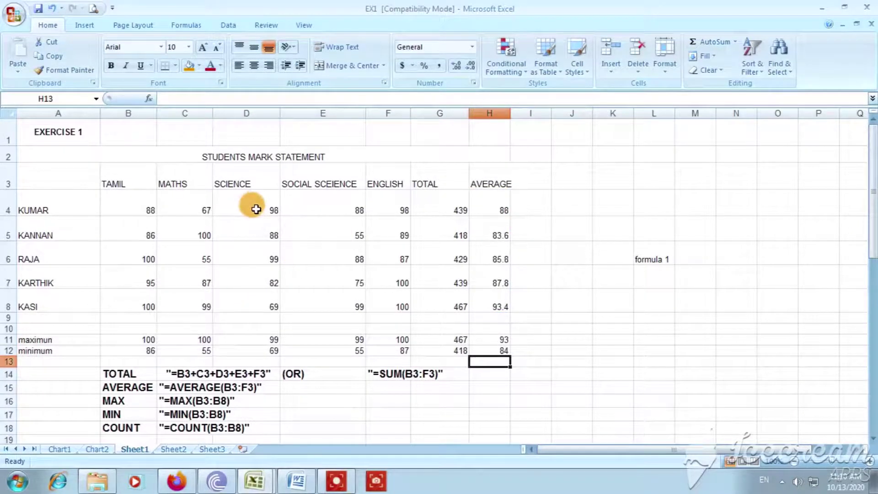
# - Change the first student's Maths mark in cell C4 to 100
pyautogui.click(212, 212)
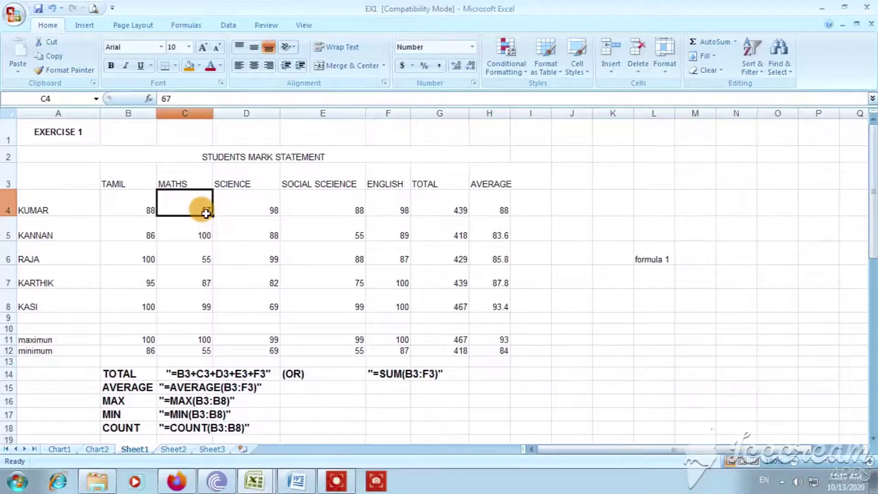
pyautogui.write('1')
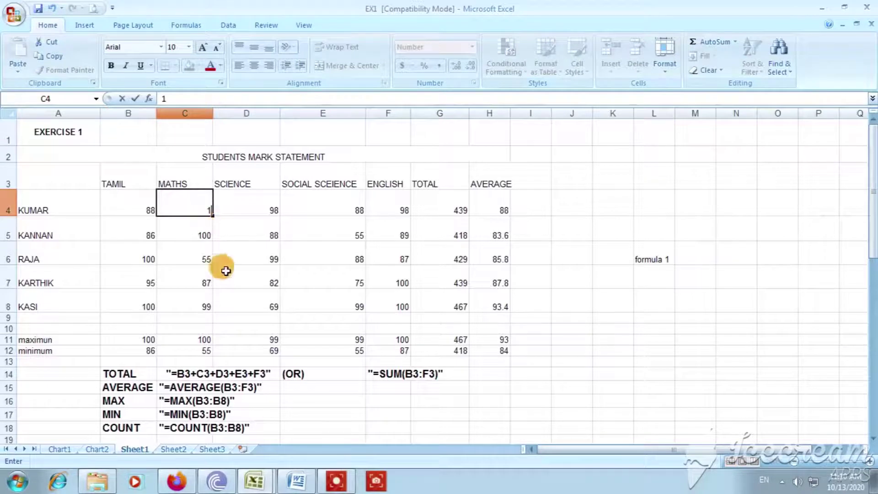
pyautogui.write('00')
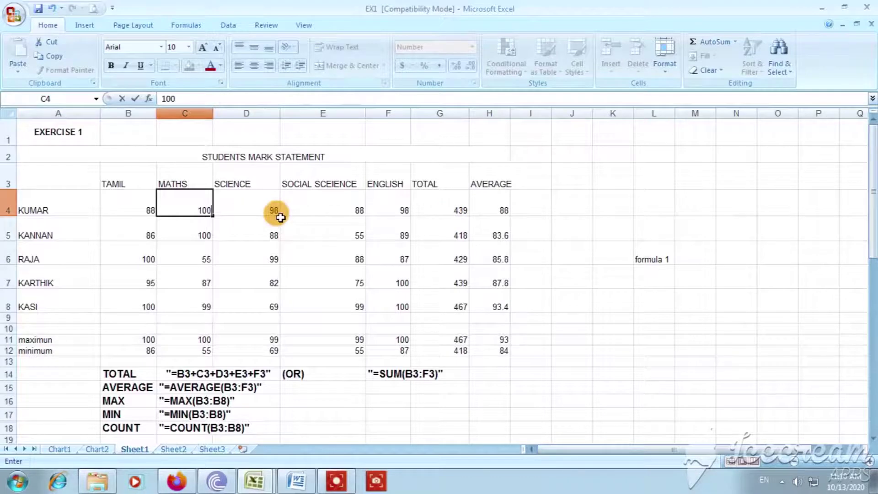
pyautogui.press('Return')
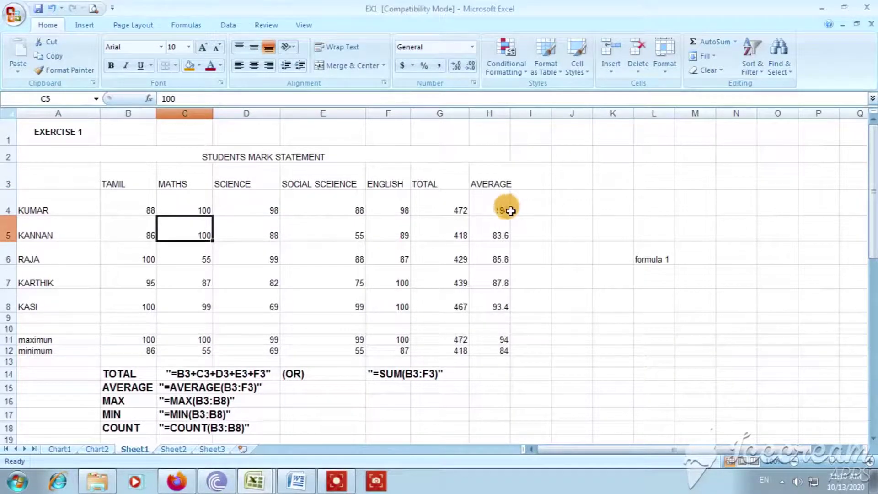
# - Change the Maths mark in cell C4 to 150 and check the average in H4 and the Maths maximum in C11
pyautogui.click(209, 209)
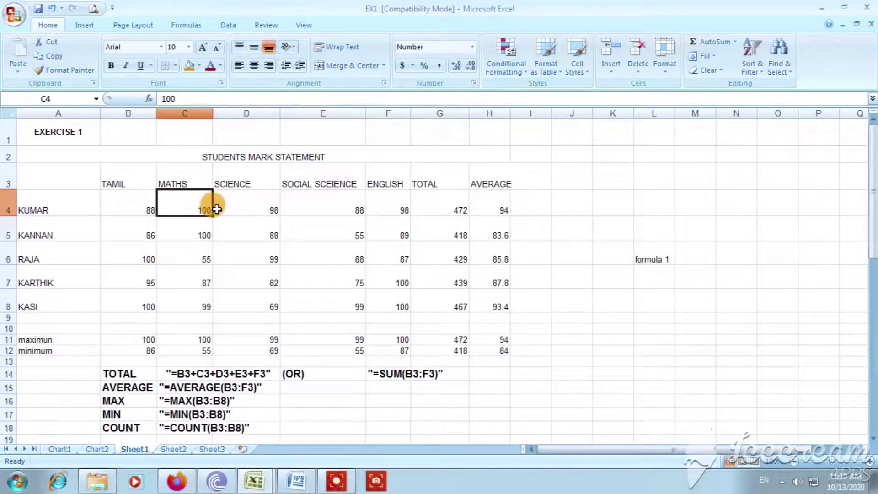
pyautogui.write('150')
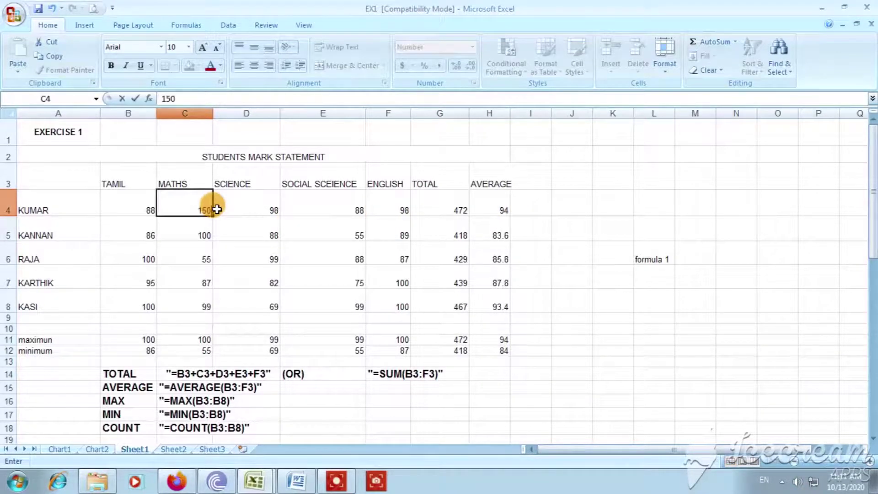
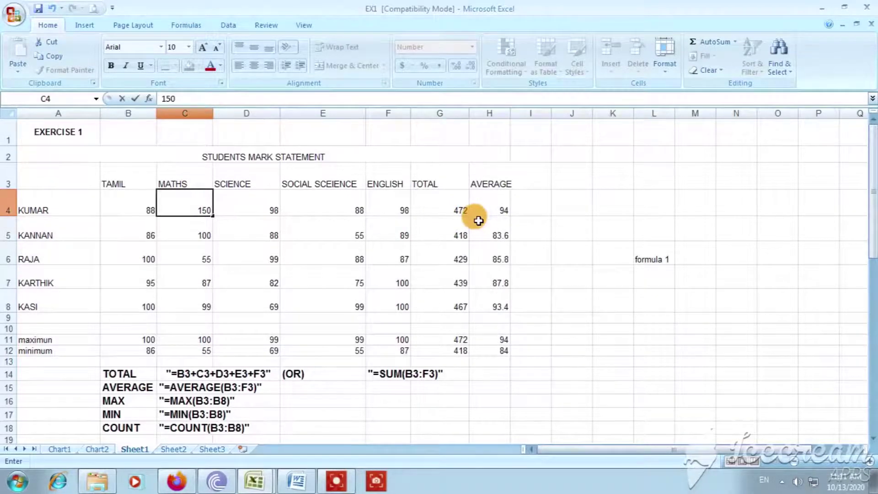
pyautogui.press('Return')
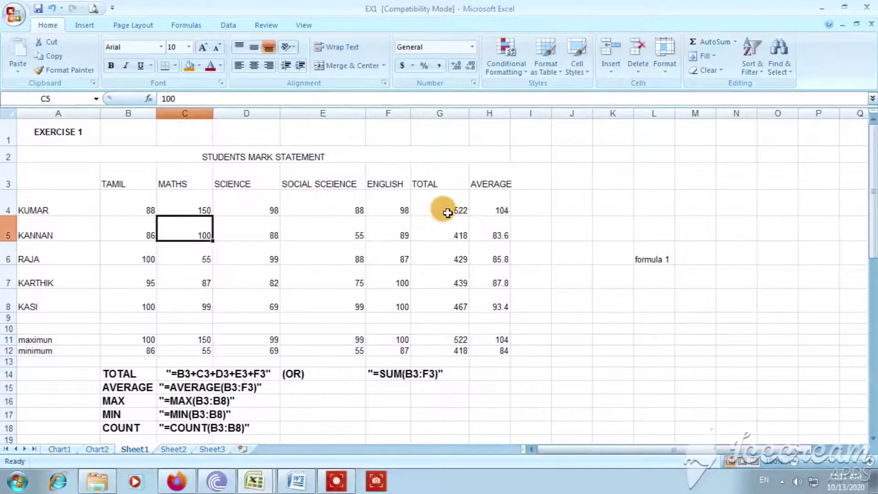
pyautogui.click(181, 206)
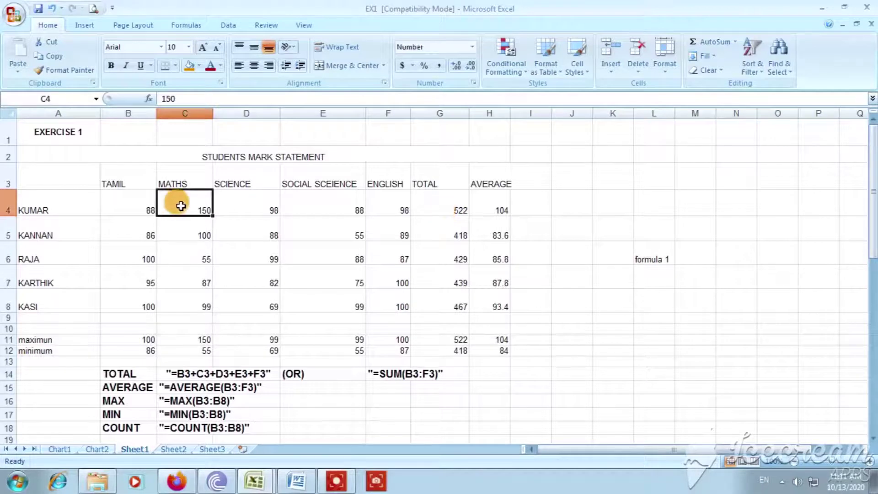
pyautogui.click(478, 207)
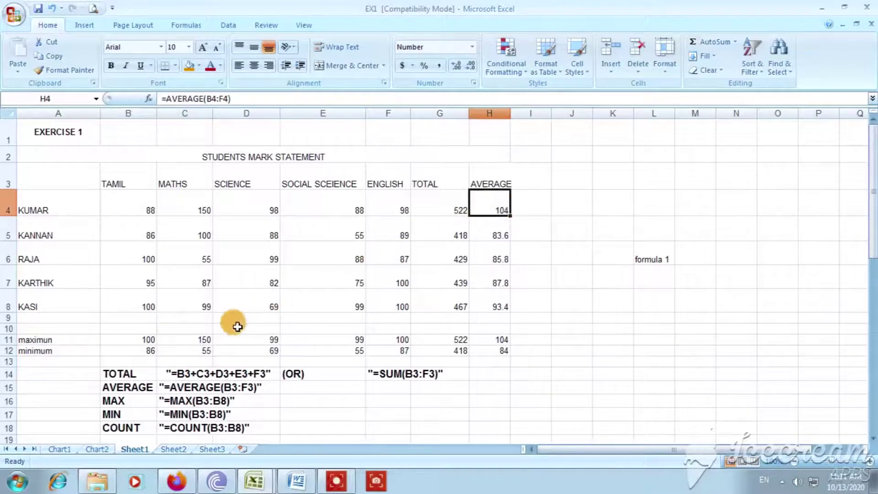
pyautogui.click(205, 340)
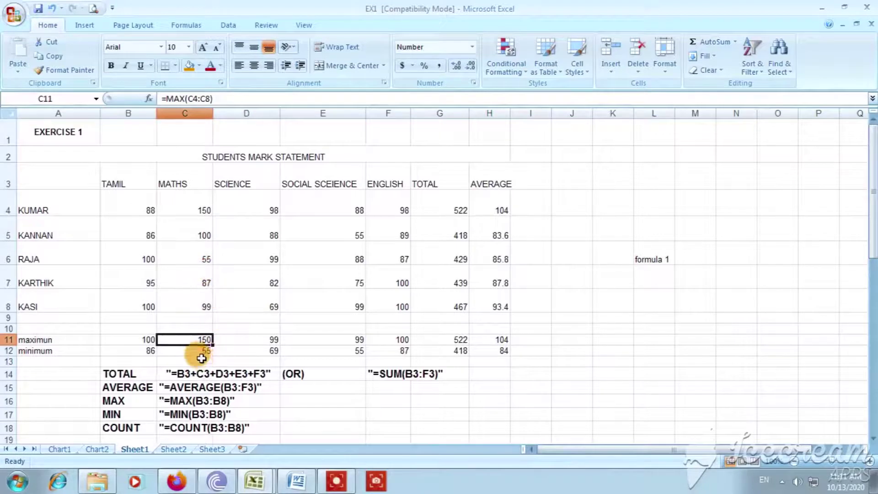
# - Change the Maths mark in cell C8 to 45 and check the minimum in C12, the total in G8 and the average in H8
pyautogui.click(206, 302)
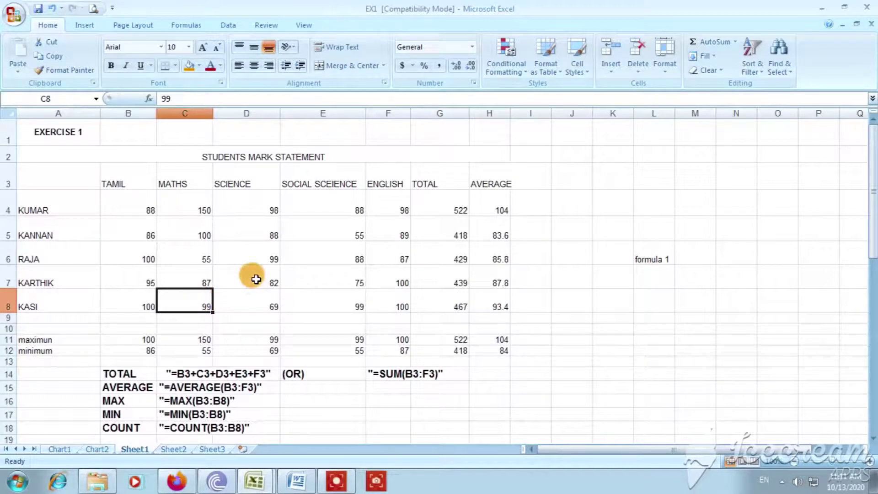
pyautogui.write('45')
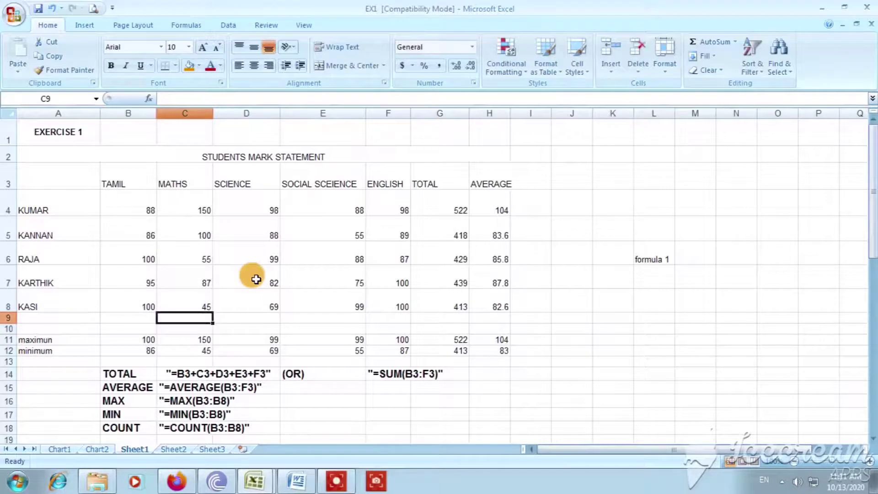
pyautogui.click(209, 351)
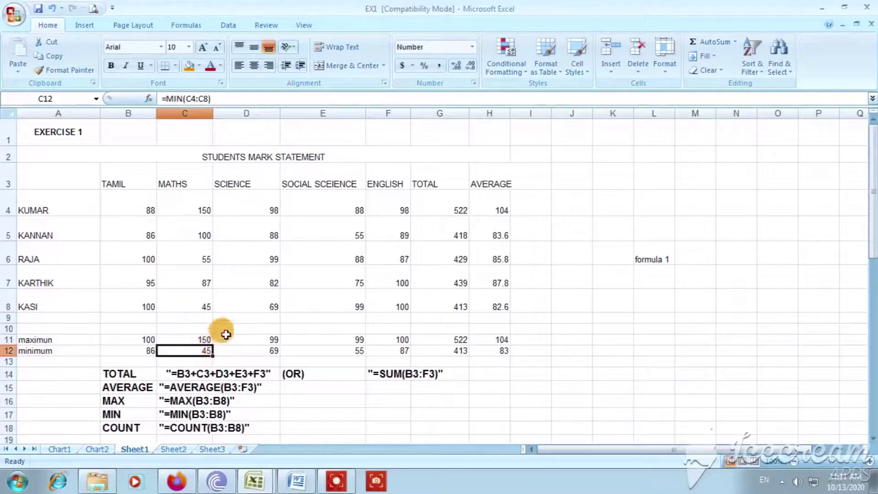
pyautogui.click(460, 307)
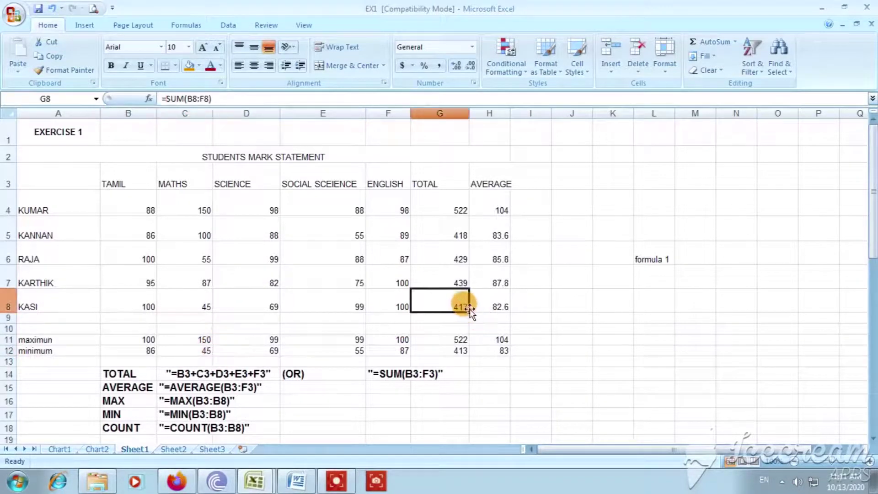
pyautogui.click(497, 306)
pyautogui.click(195, 300)
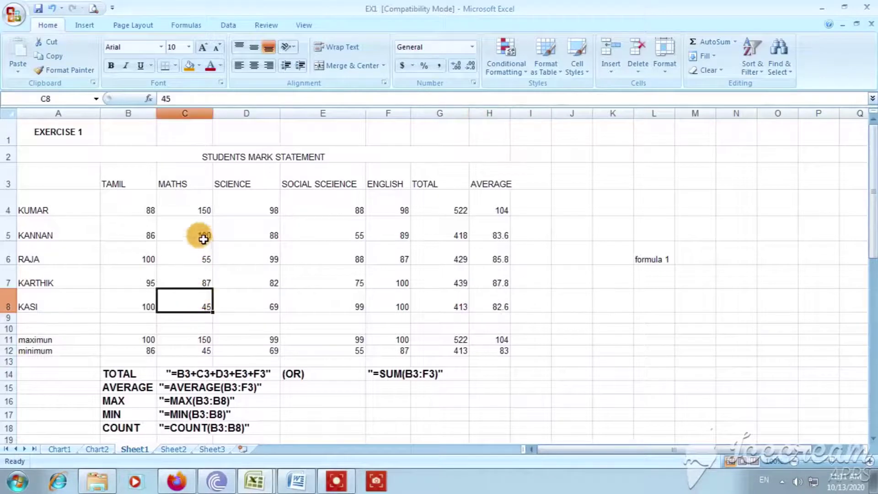
# - Set the Maths mark in cell C4 to 100 and check the total formula in G4
pyautogui.click(202, 203)
pyautogui.write('100')
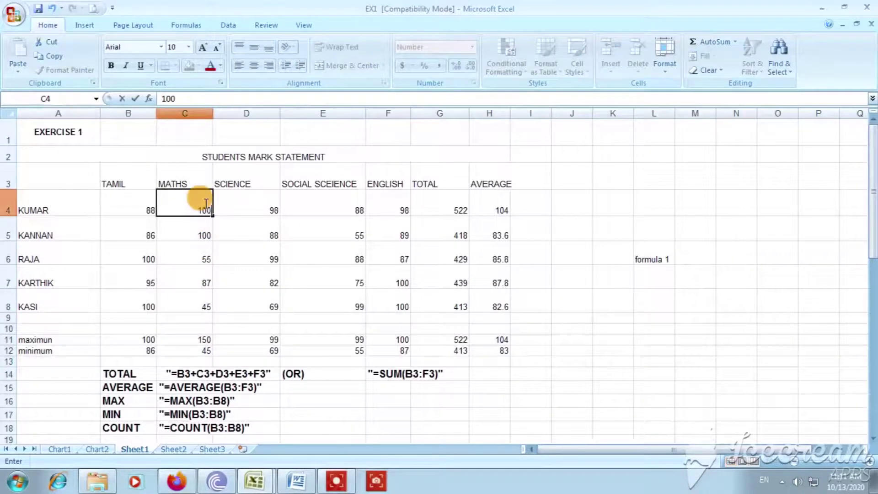
pyautogui.press('Return')
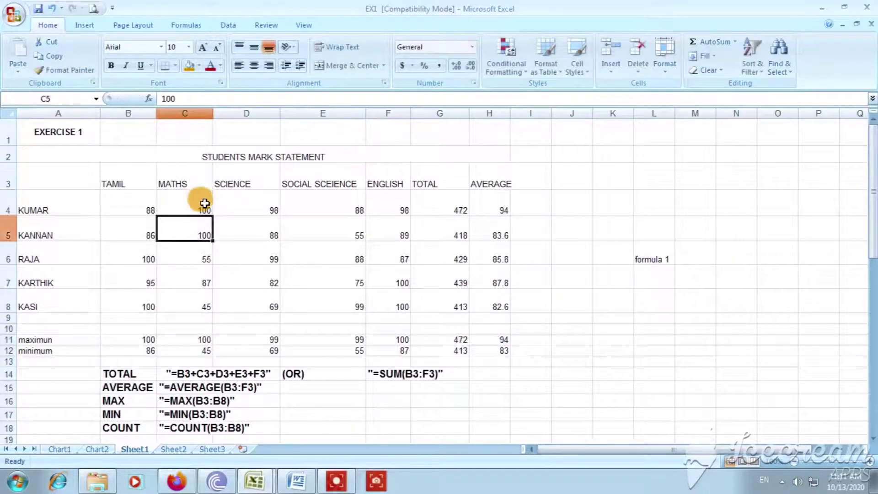
pyautogui.click(425, 207)
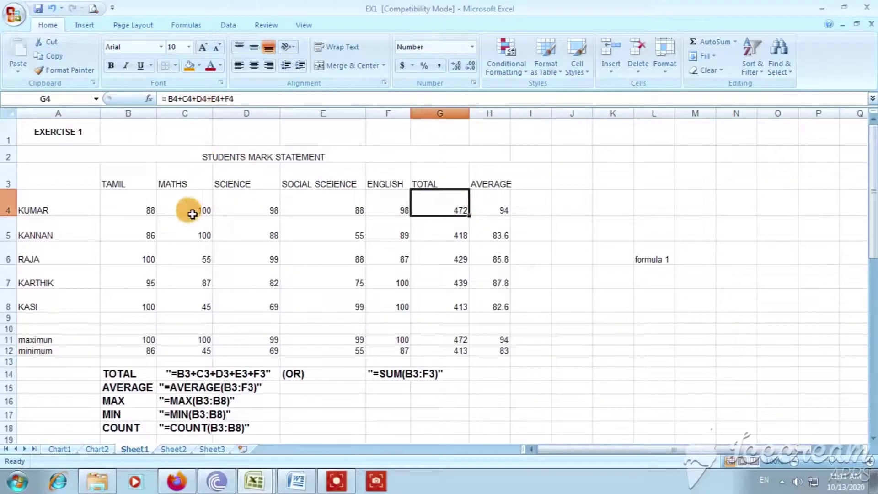
pyautogui.click(143, 209)
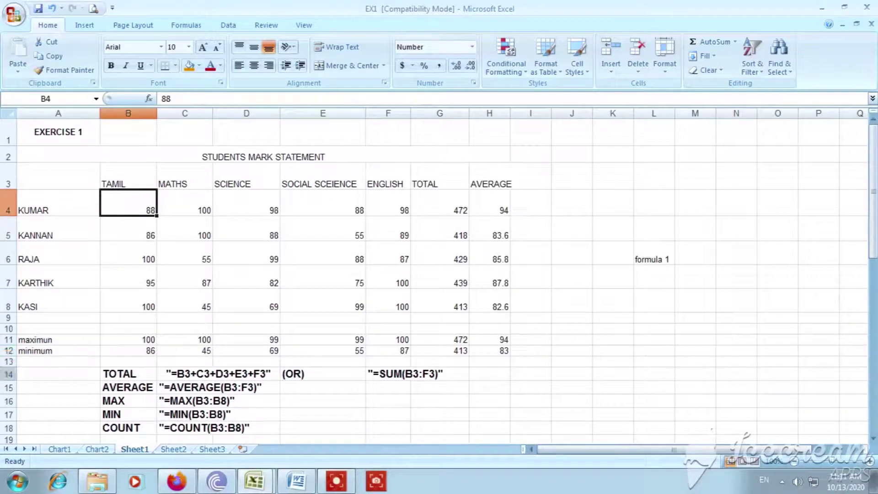
# - Insert a blank row above the TOTAL formula note in row 14
pyautogui.rightClick(8, 373)
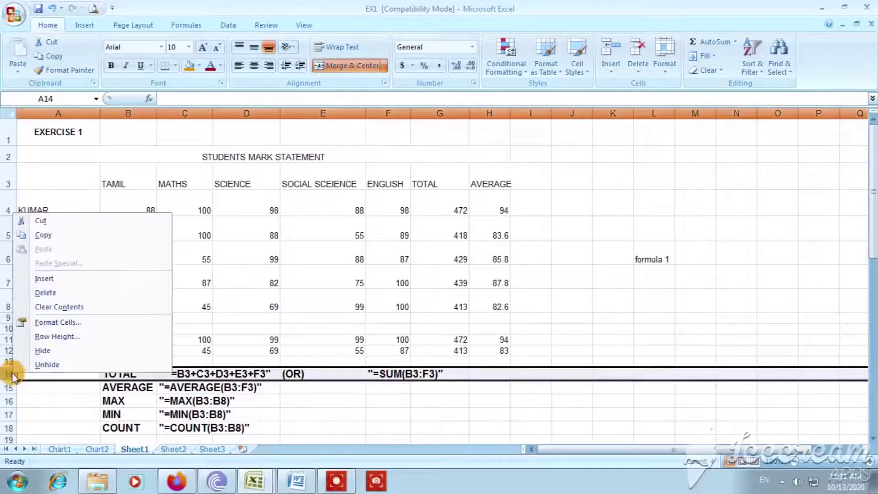
pyautogui.click(41, 278)
pyautogui.click(28, 424)
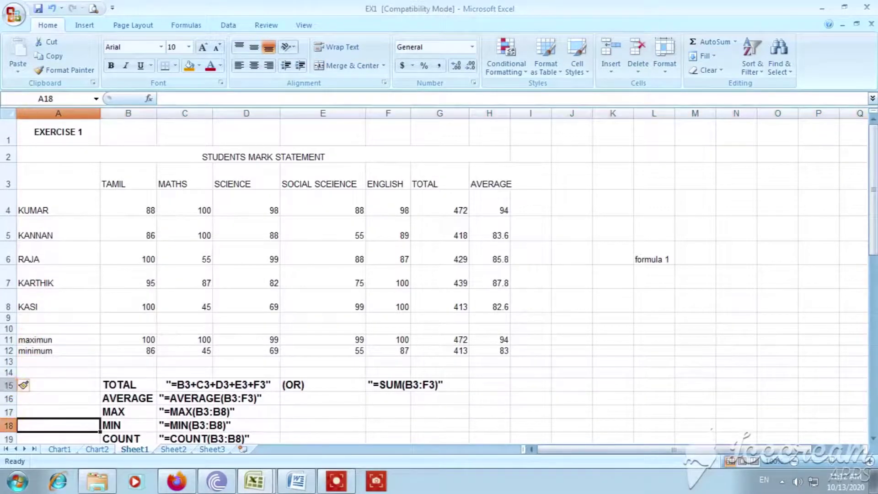
pyautogui.rightClick(9, 372)
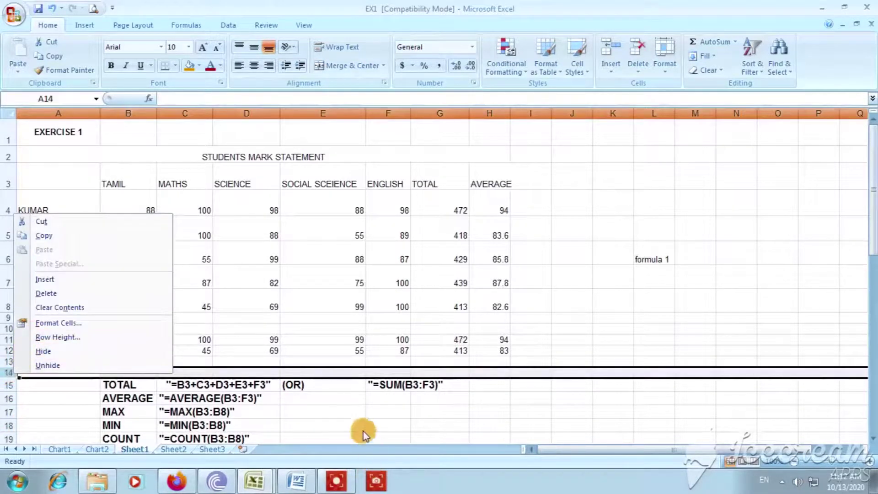
pyautogui.press('Escape')
# - Enter the label "count" in cell A14 and again in cell A10 above the maximum row
pyautogui.click(181, 437)
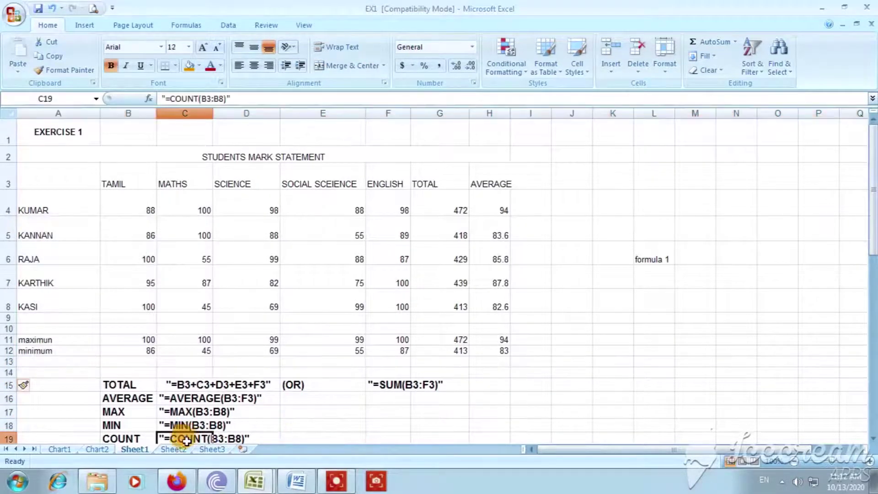
pyautogui.click(45, 369)
pyautogui.write('count')
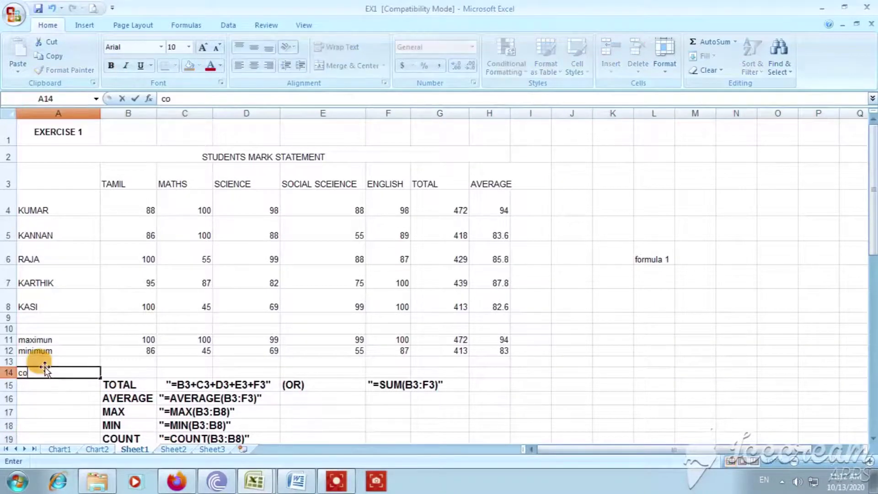
pyautogui.click(142, 371)
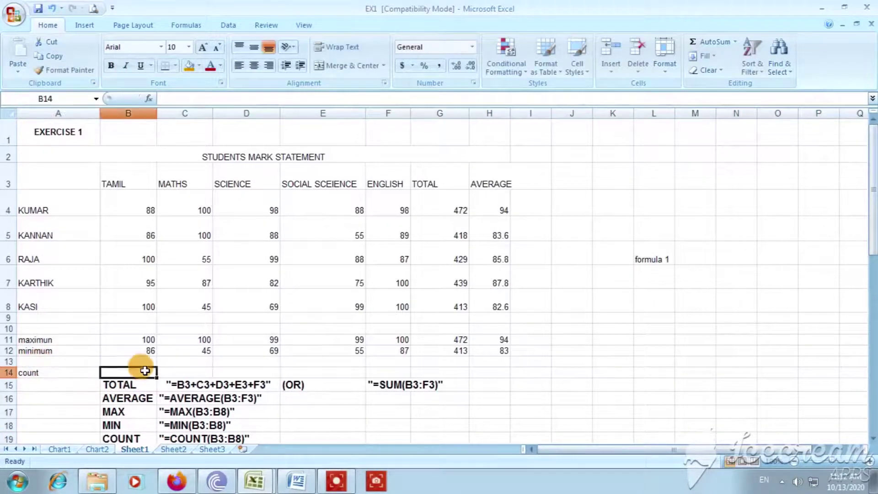
pyautogui.click(47, 328)
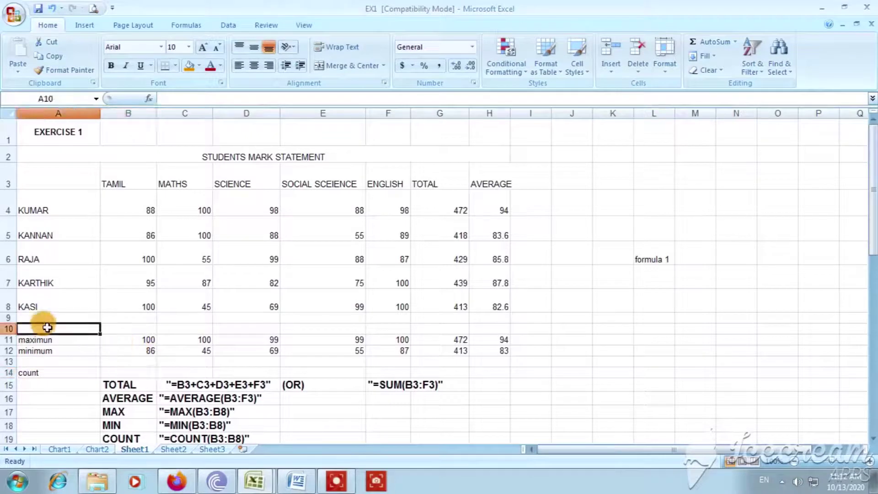
pyautogui.write('count')
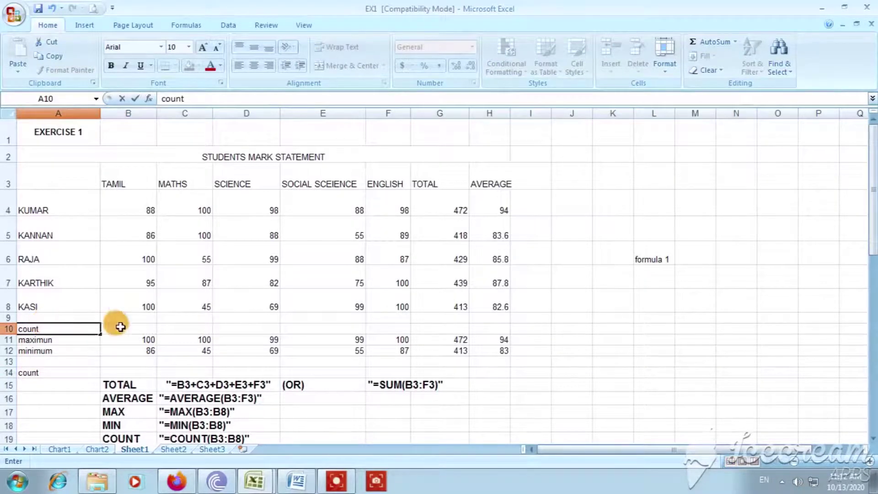
# - Enter the formula =COUNT(B4:B8) in cell B10 to count the Tamil marks
pyautogui.click(121, 327)
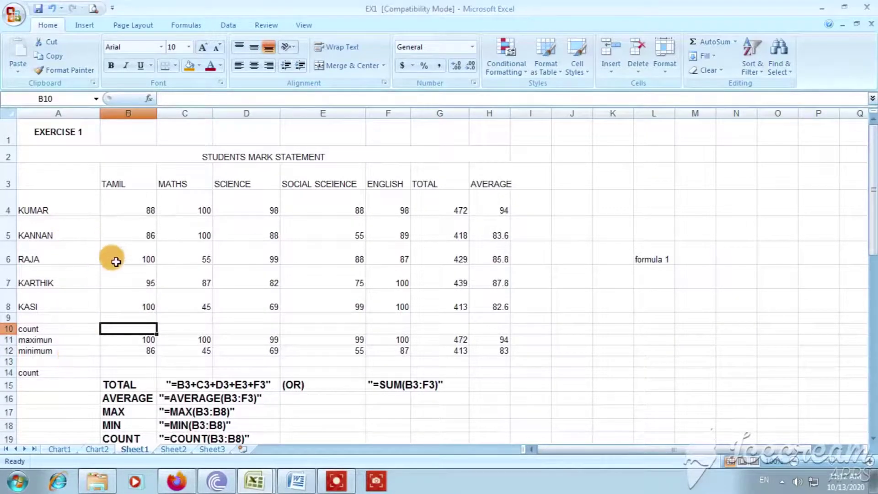
pyautogui.write('=')
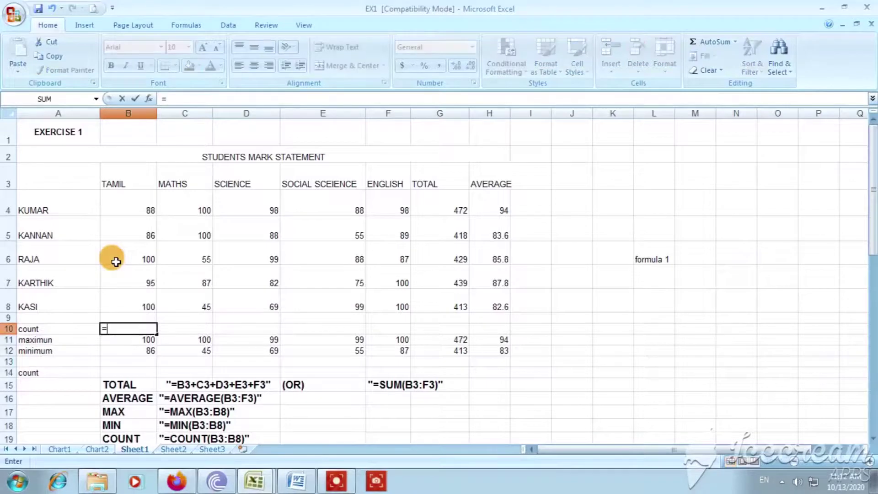
pyautogui.write('coun')
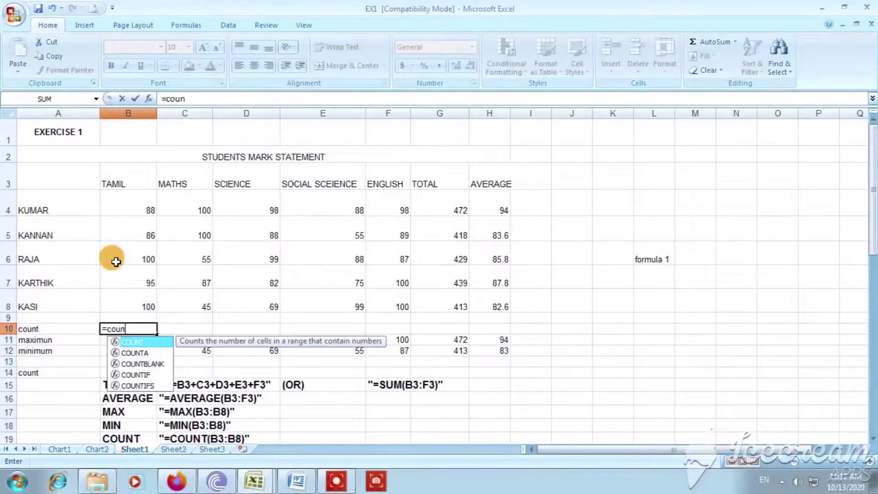
pyautogui.write('t(')
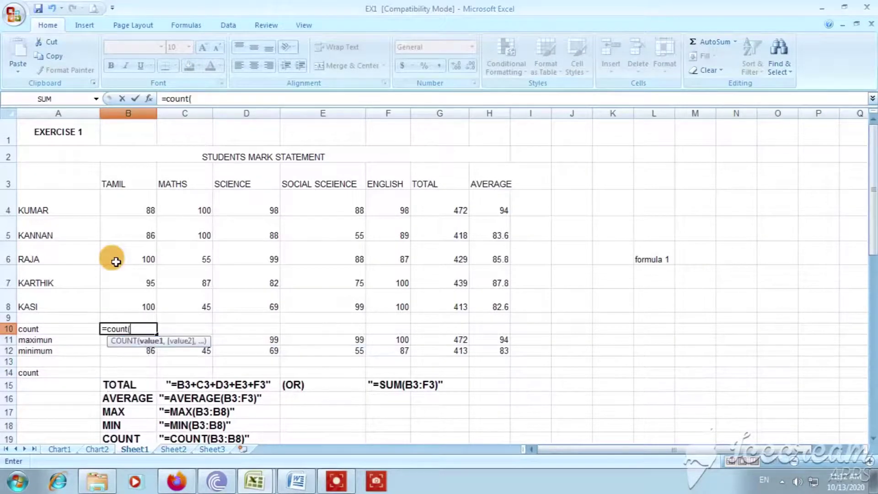
pyautogui.write('b')
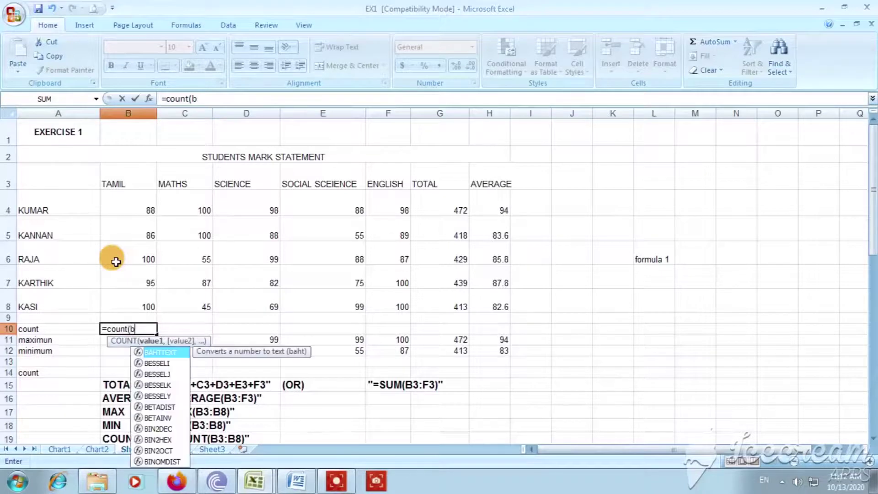
pyautogui.write('4:')
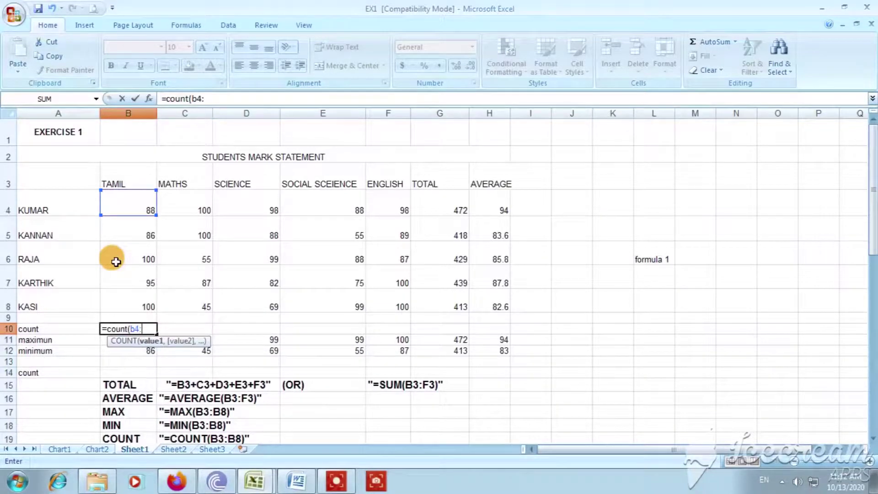
pyautogui.write('b8')
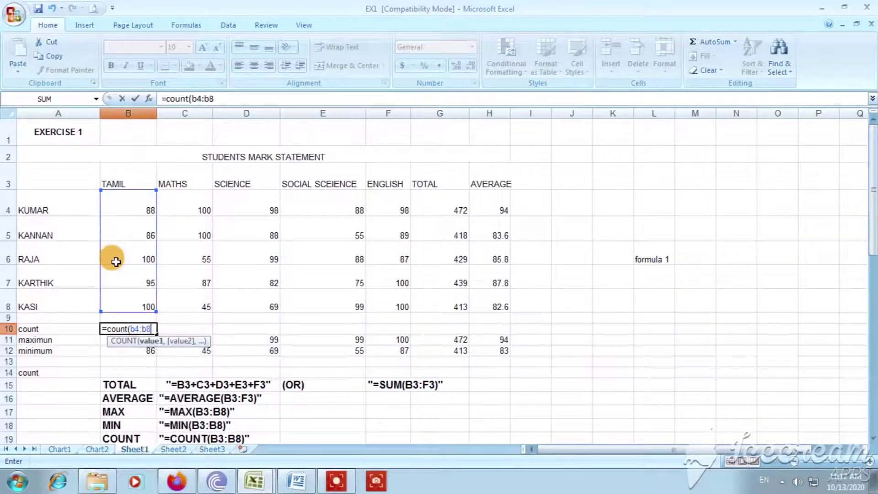
pyautogui.write(')')
pyautogui.press('Return')
pyautogui.click(143, 325)
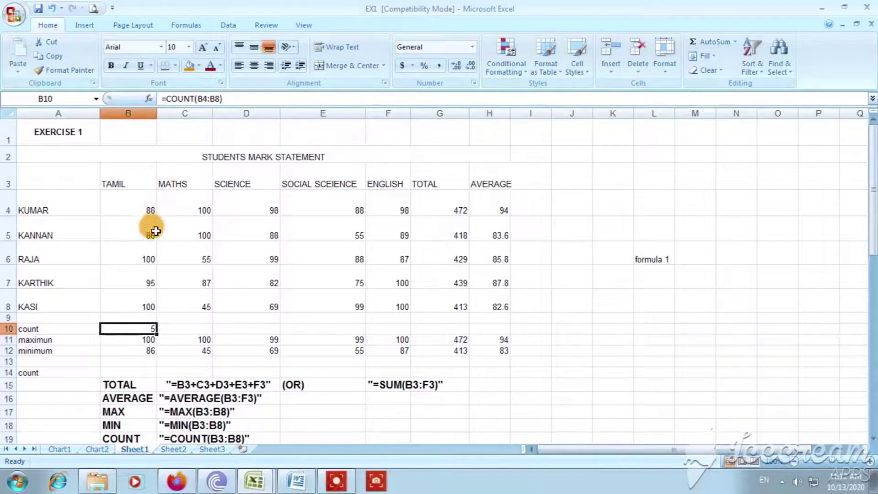
# - Clear the Tamil mark in cell B6 and check the count formula in B10
pyautogui.click(146, 259)
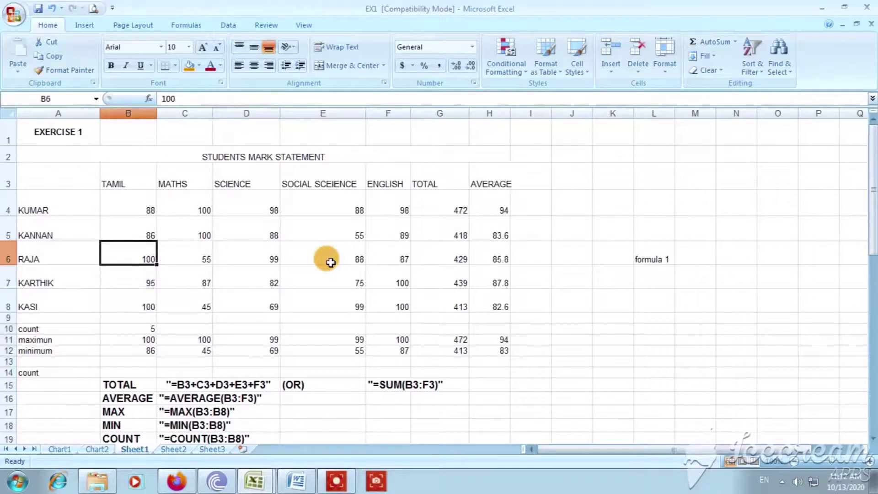
pyautogui.press('Delete')
pyautogui.press('Return')
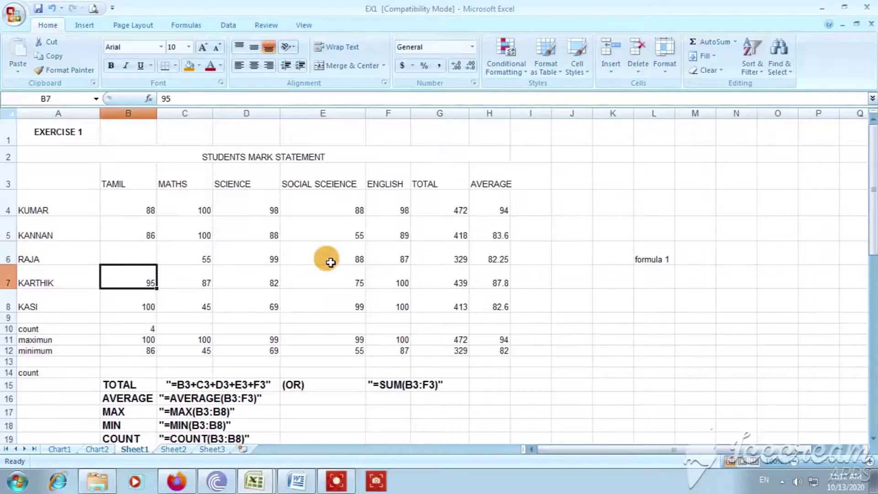
pyautogui.click(146, 326)
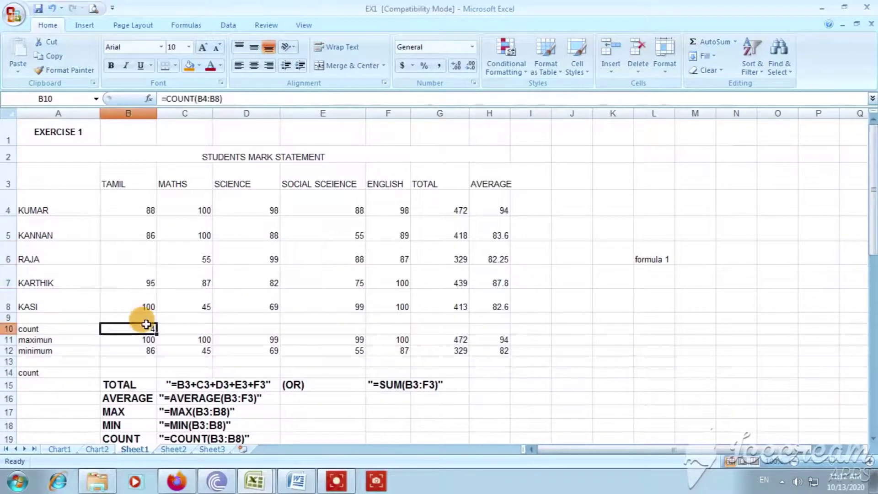
pyautogui.click(179, 326)
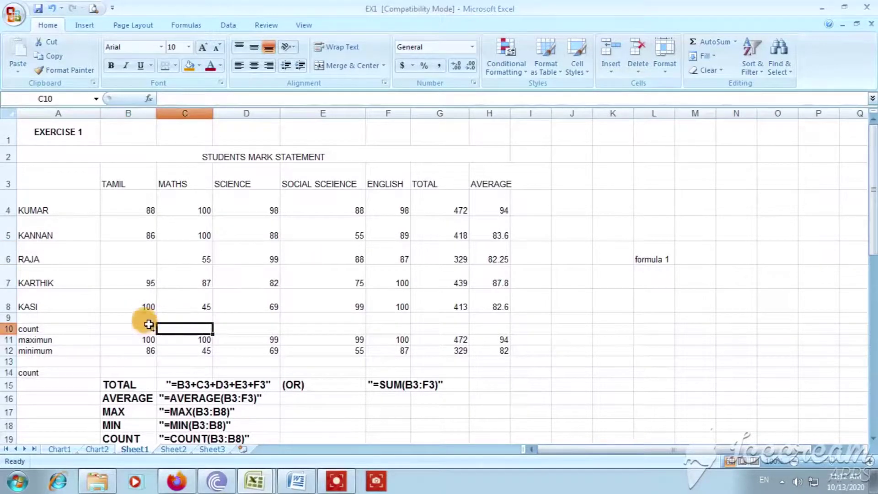
# - Set the Tamil mark in cell B6 back to 100
pyautogui.click(145, 255)
pyautogui.write('100')
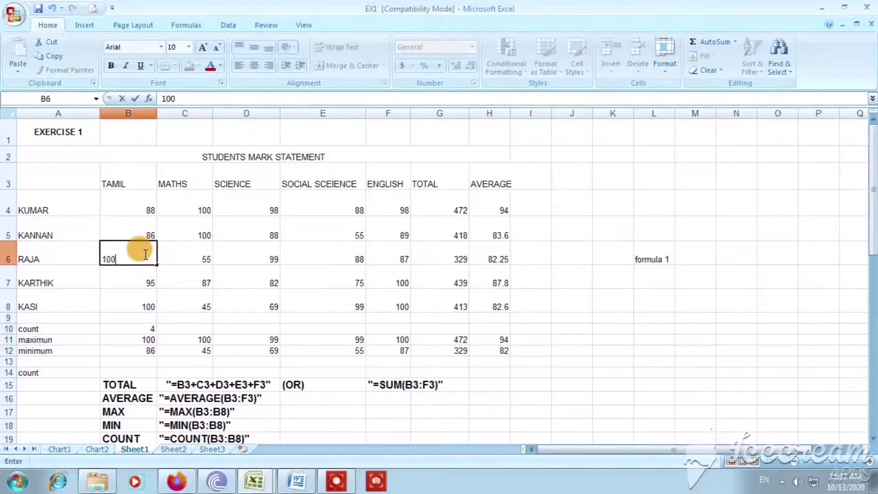
pyautogui.press('Return')
# - Enter the formula =COUNT(C4:C8) in cell C10 to count the Maths marks
pyautogui.click(186, 329)
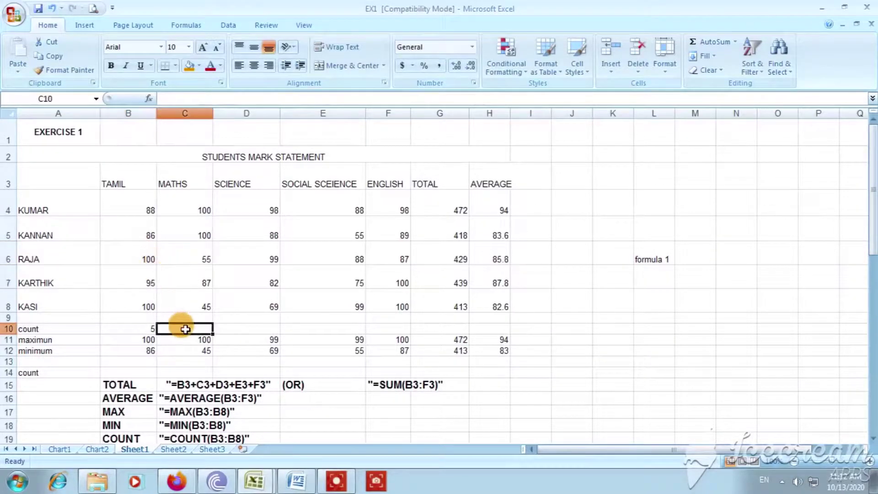
pyautogui.write('=cou')
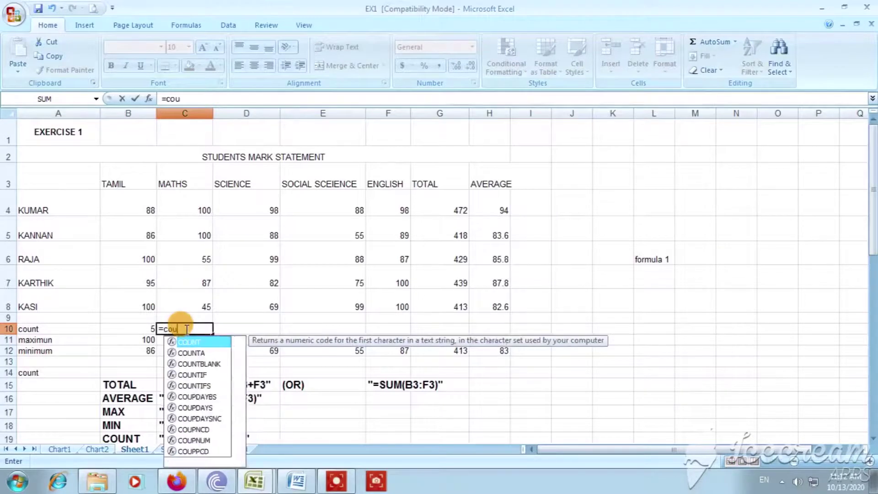
pyautogui.write('nt(')
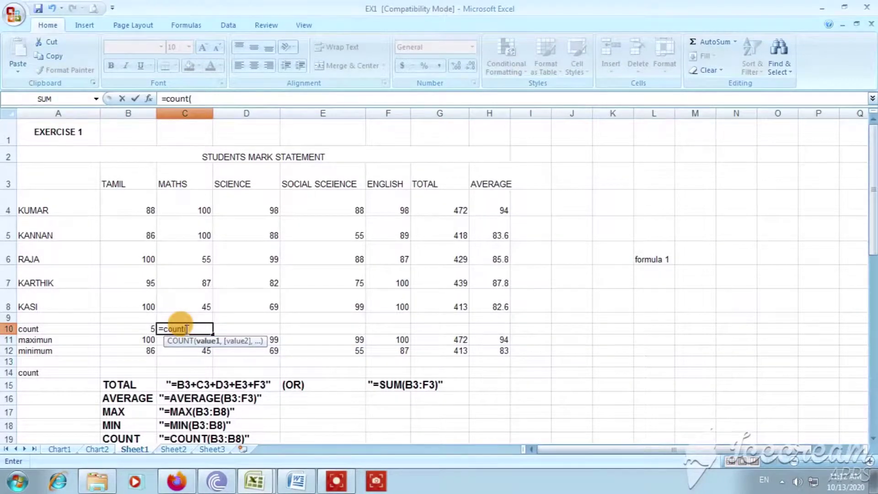
pyautogui.write('c4:c')
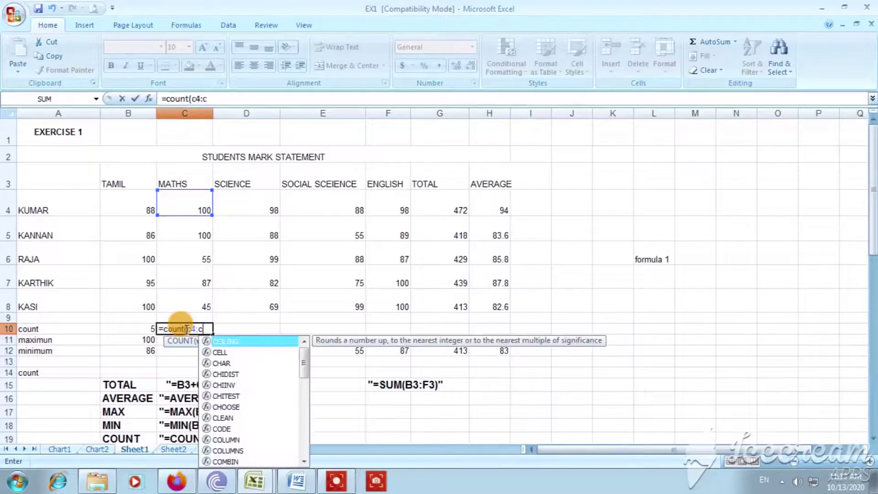
pyautogui.write('8)')
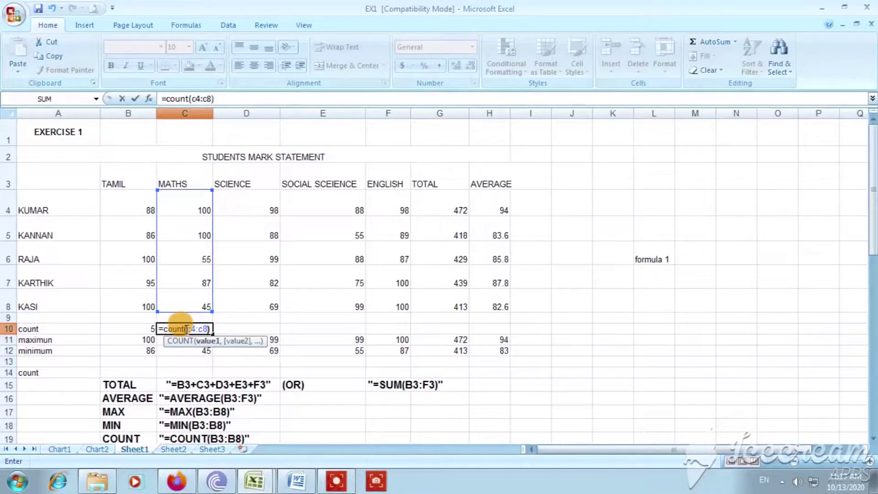
pyautogui.press('Return')
# - Enter the formula =COUNT(D4:D8) in cell D10 to count the Science marks
pyautogui.click(246, 328)
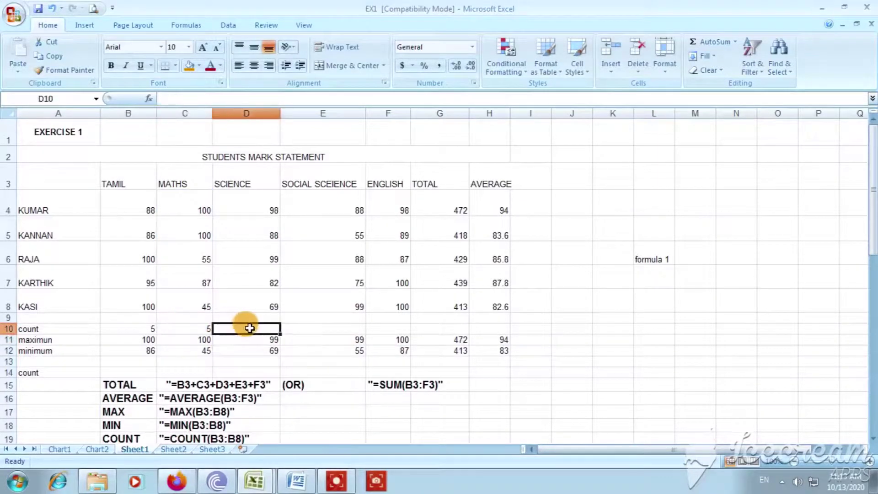
pyautogui.write('=')
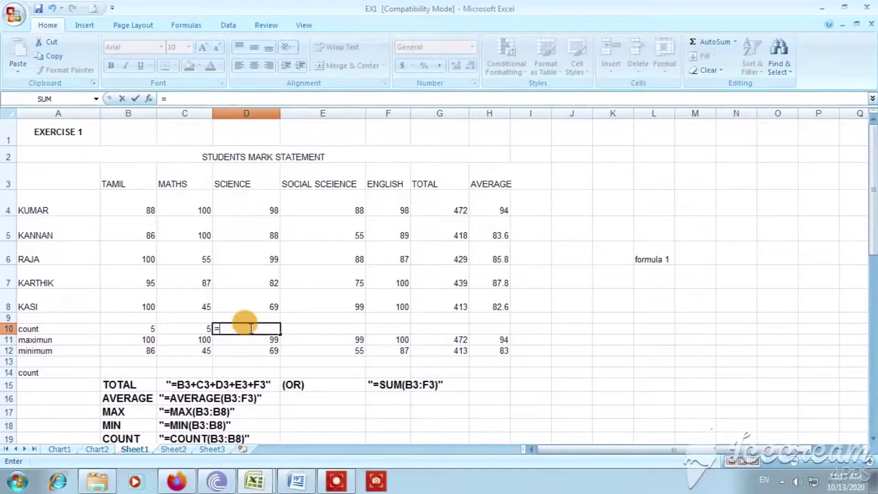
pyautogui.write('count')
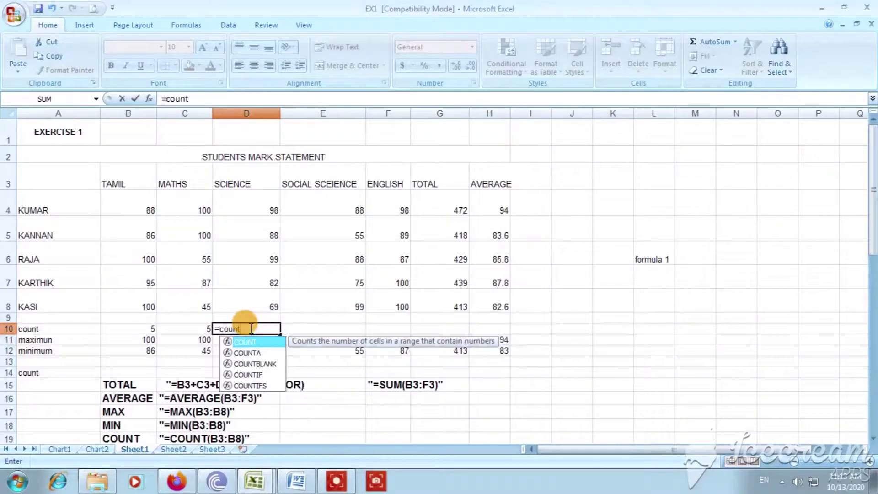
pyautogui.write('(')
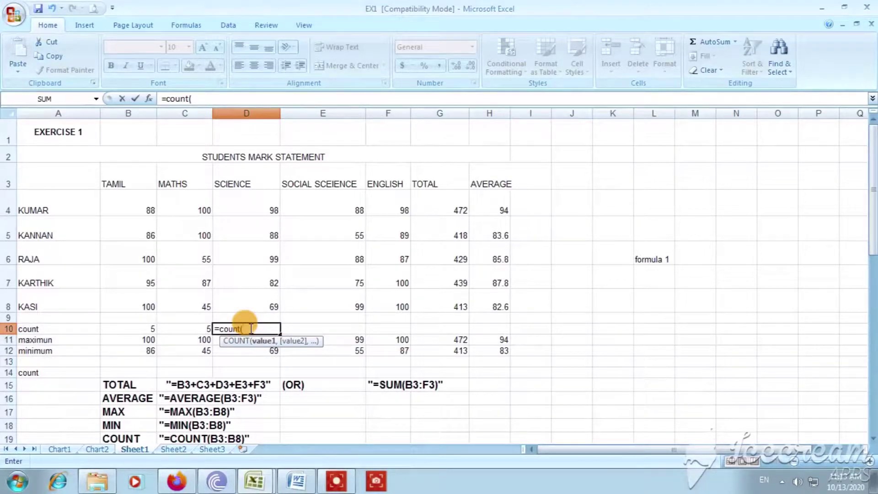
pyautogui.write('d4')
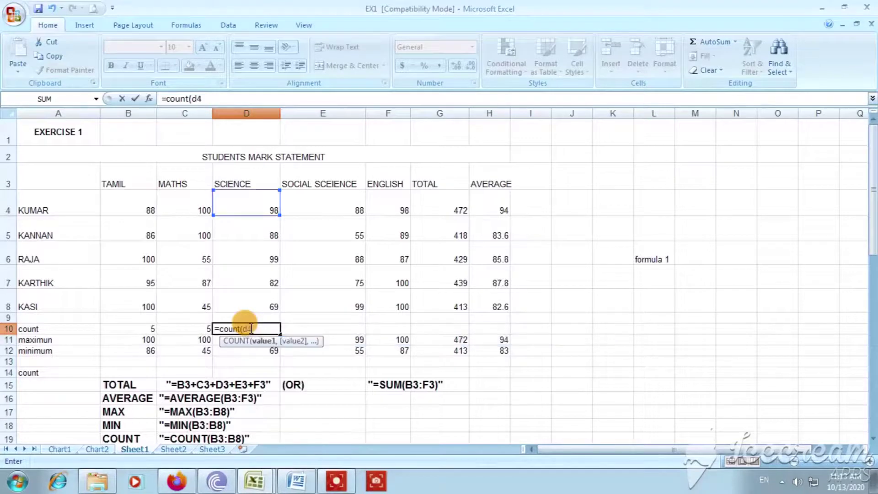
pyautogui.write(':d8)')
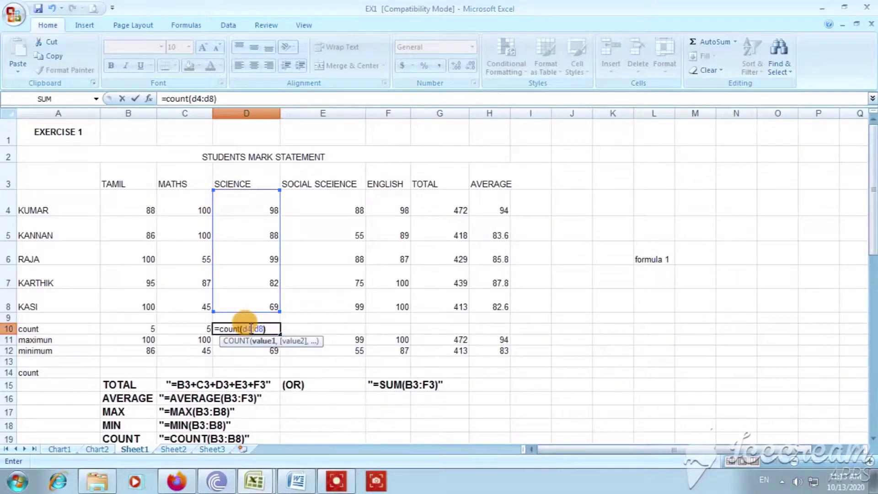
pyautogui.press('Return')
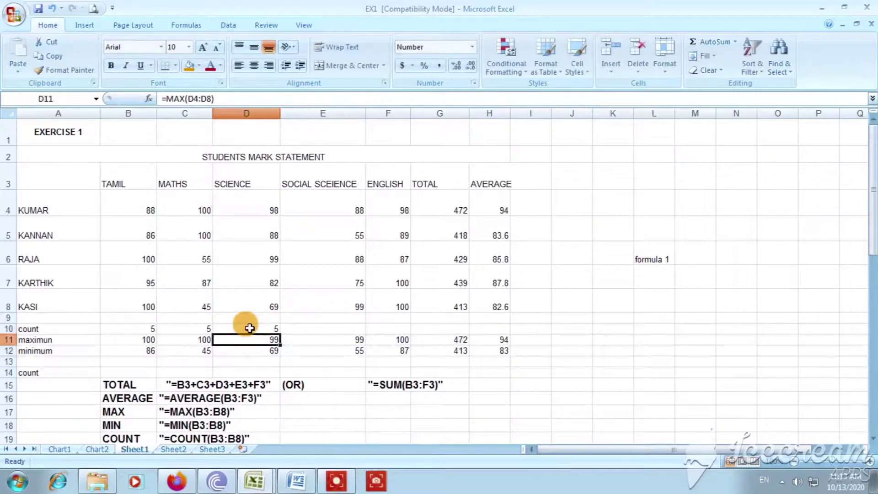
# - Enter the formula =COUNT(E4:E8) in cell E10 to count the Social Science marks
pyautogui.click(324, 328)
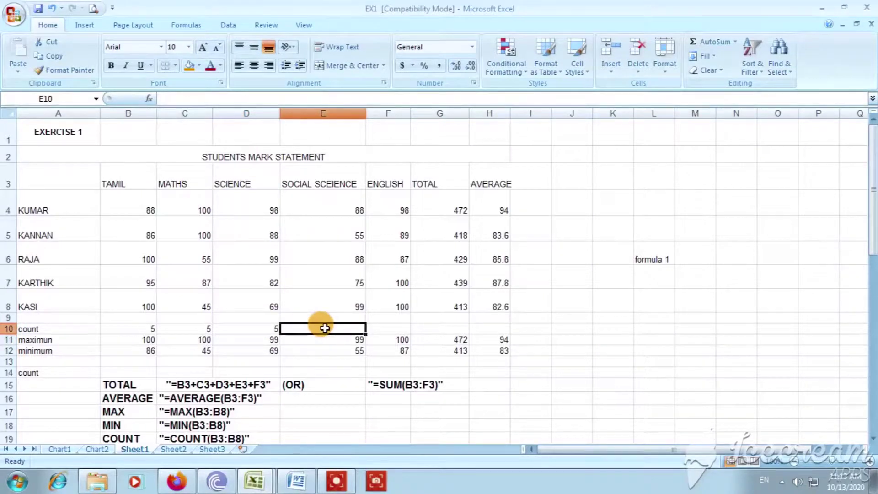
pyautogui.write('=count')
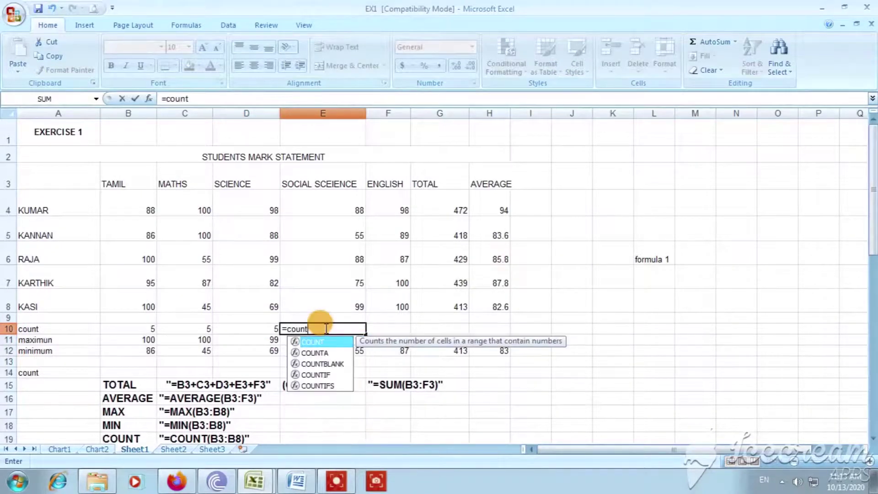
pyautogui.write('(')
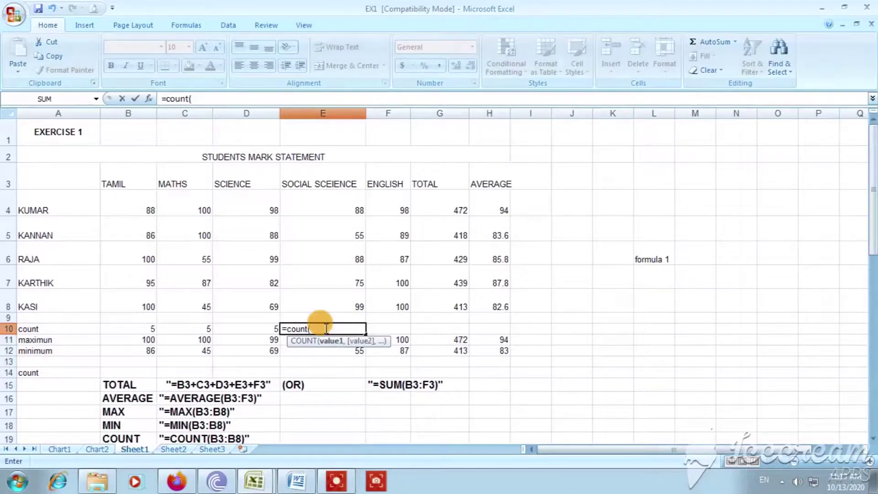
pyautogui.write('e4')
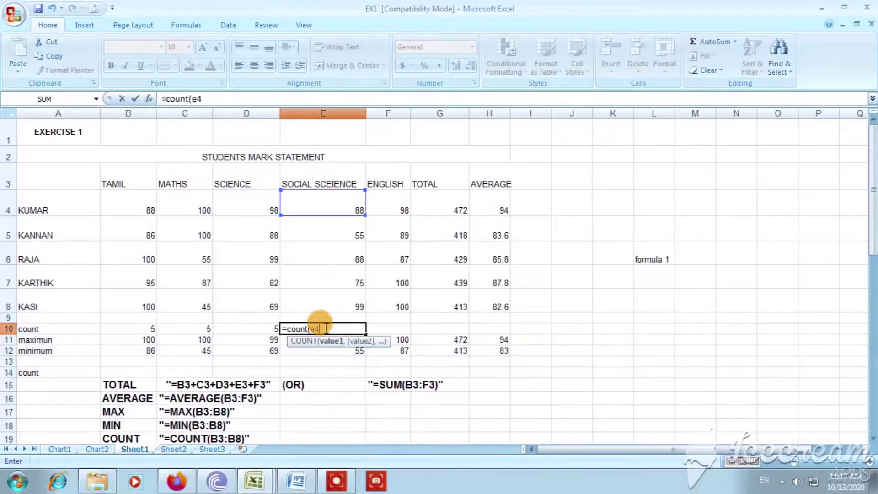
pyautogui.write(':e')
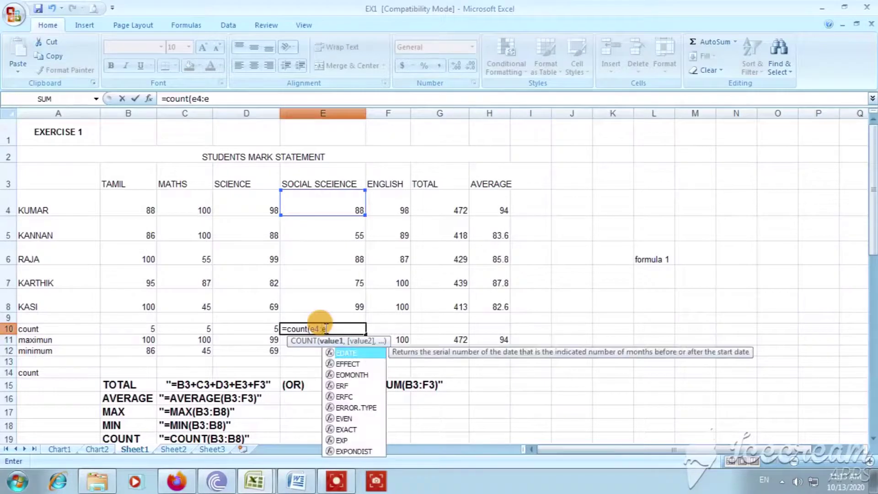
pyautogui.write('8)')
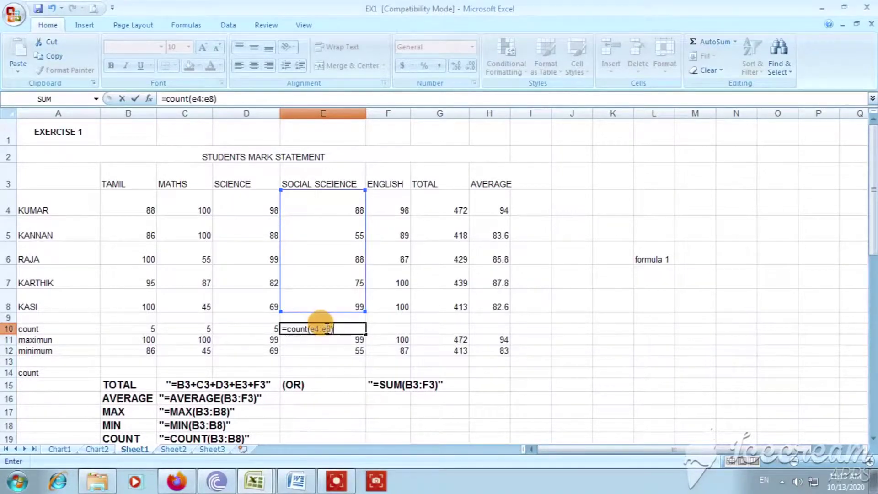
pyautogui.press('Return')
pyautogui.click(380, 337)
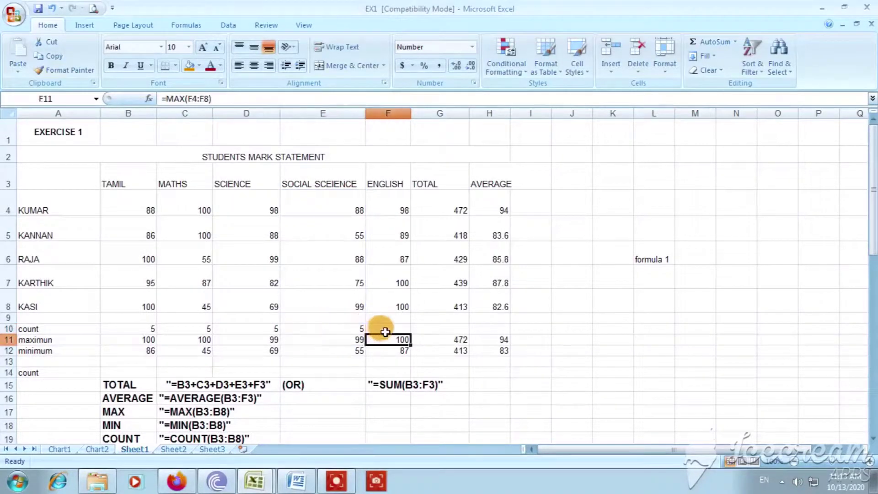
pyautogui.click(386, 328)
pyautogui.write('count(')
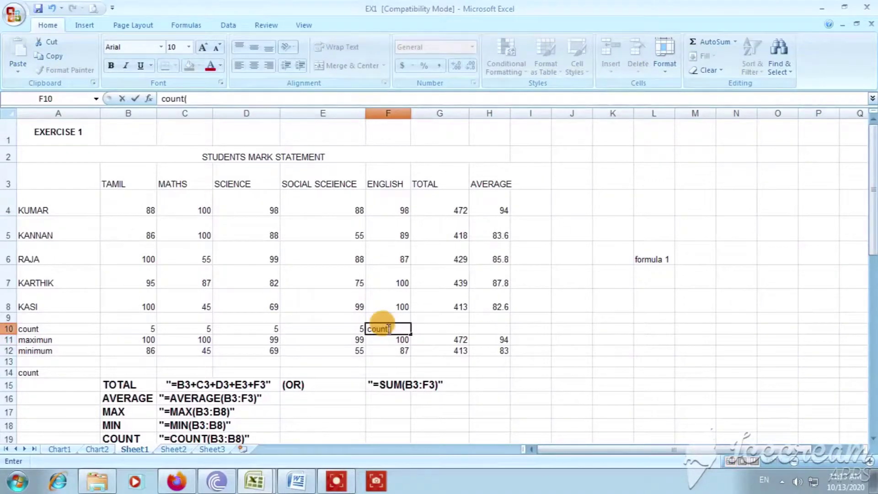
pyautogui.press('BackSpace')
pyautogui.press('BackSpace')
pyautogui.press('BackSpace')
pyautogui.press('BackSpace')
pyautogui.press('BackSpace')
pyautogui.write('=count')
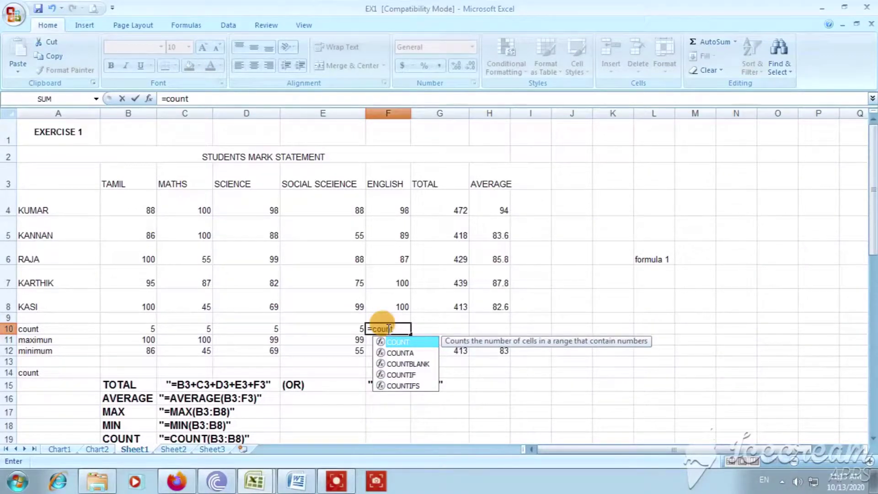
pyautogui.write('(')
pyautogui.click(414, 315)
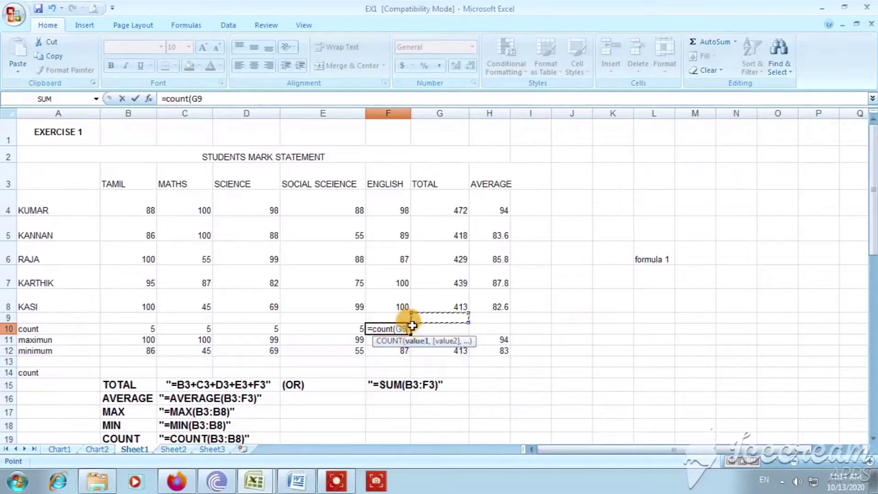
pyautogui.click(393, 328)
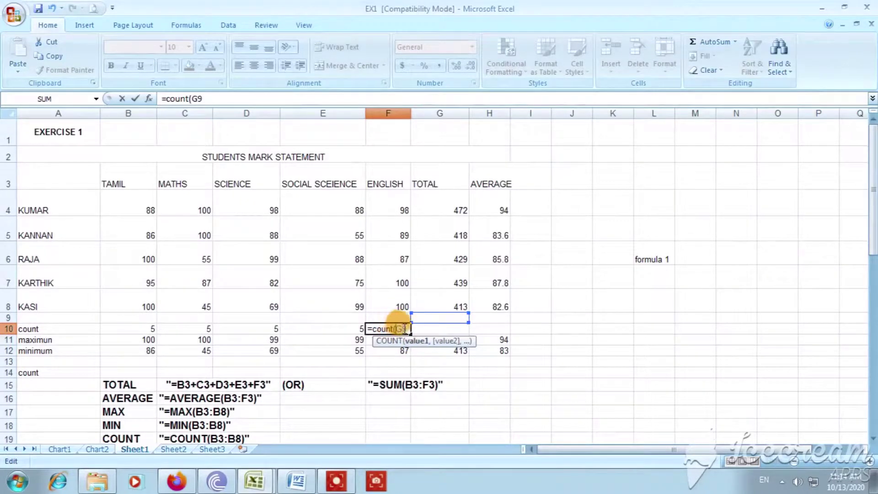
pyautogui.press('BackSpace')
pyautogui.press('BackSpace')
pyautogui.press('BackSpace')
pyautogui.press('BackSpace')
pyautogui.press('BackSpace')
pyautogui.press('BackSpace')
pyautogui.press('BackSpace')
pyautogui.press('BackSpace')
pyautogui.press('BackSpace')
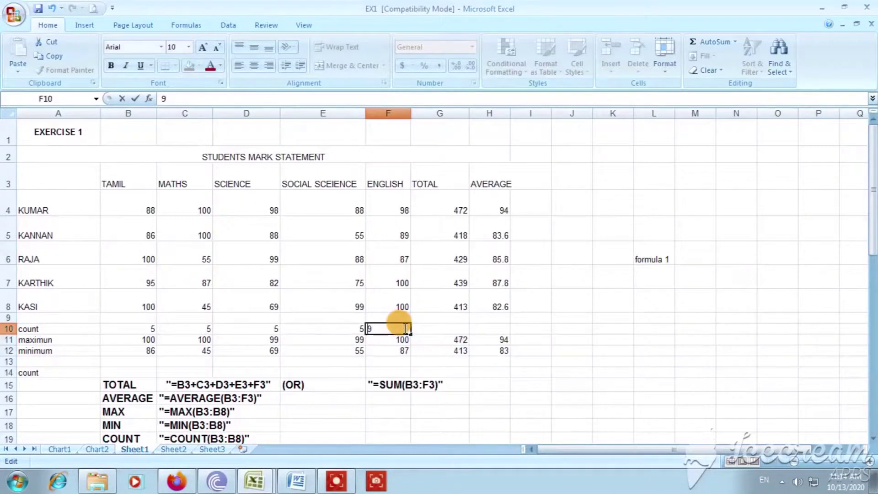
# - Enter the formula =COUNT(F4:F8) in cell F10 to count the English marks
pyautogui.write('=')
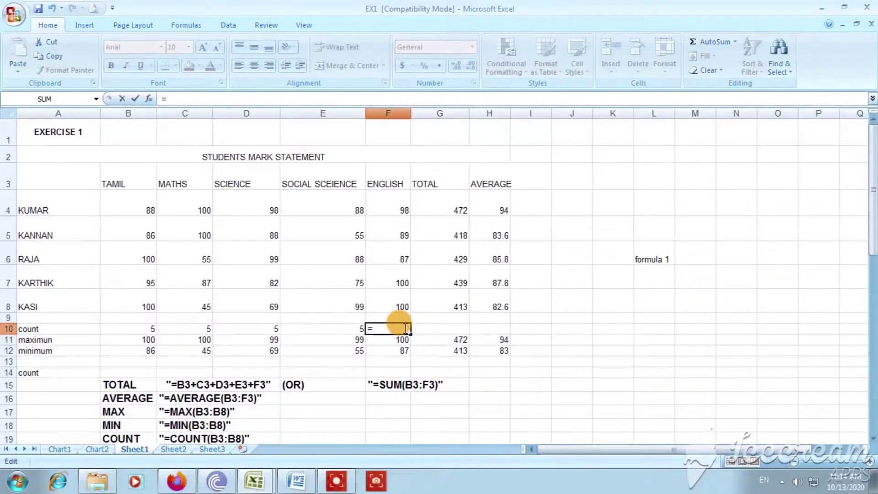
pyautogui.write('count')
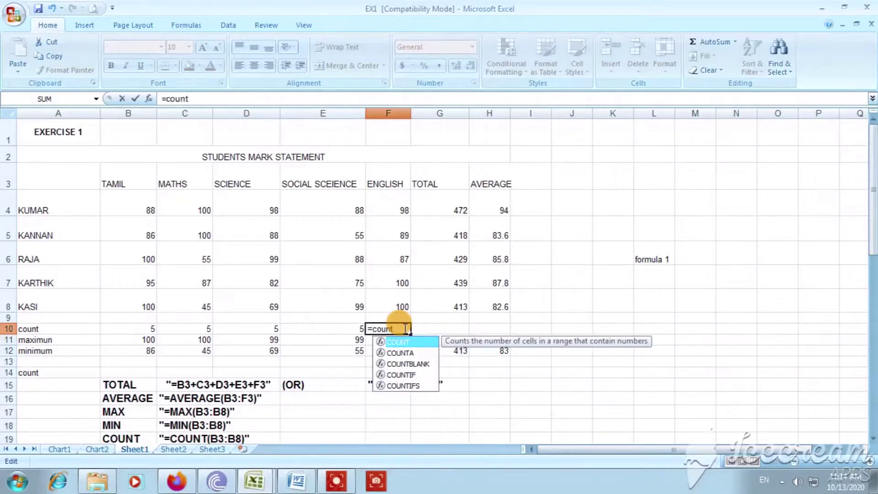
pyautogui.write('(f')
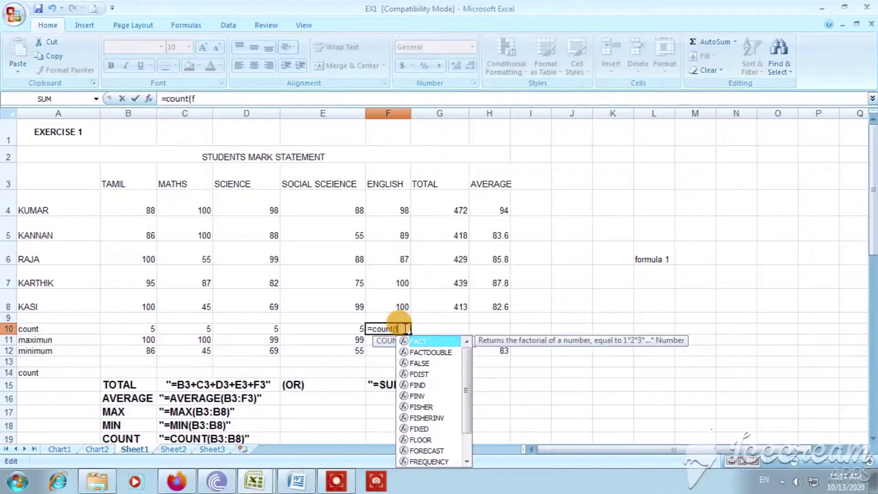
pyautogui.write('4:')
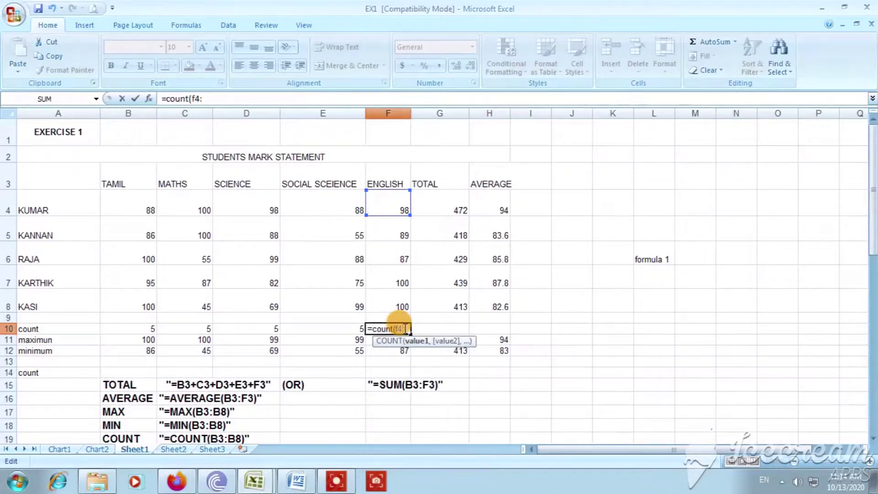
pyautogui.write('f')
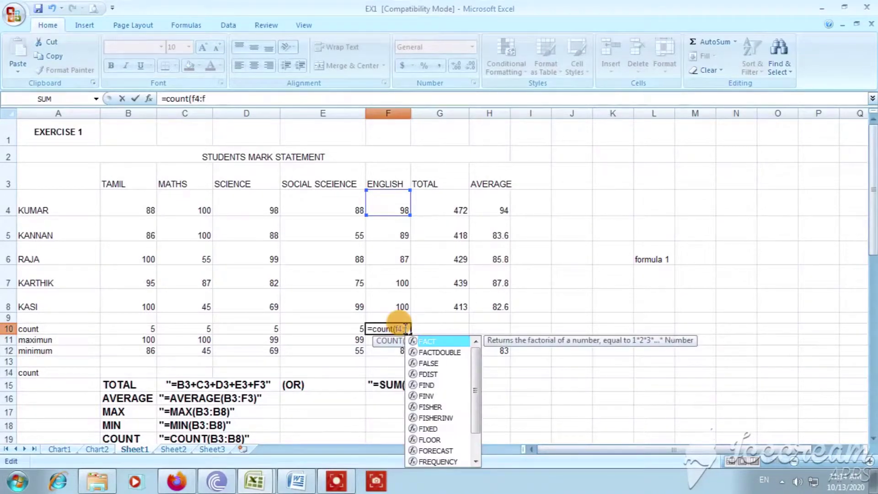
pyautogui.write('8')
pyautogui.press('Return')
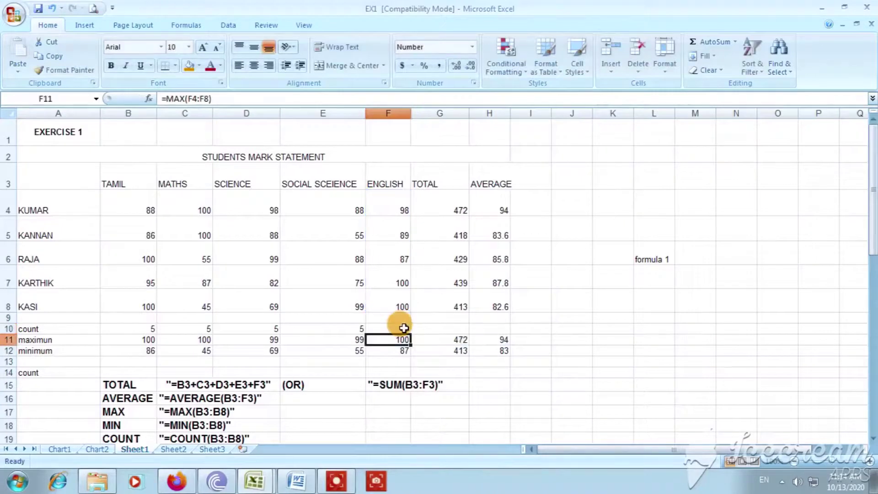
# - Enter the formula =COUNT(G4:G8) in cell G10 to count the totals
pyautogui.click(436, 328)
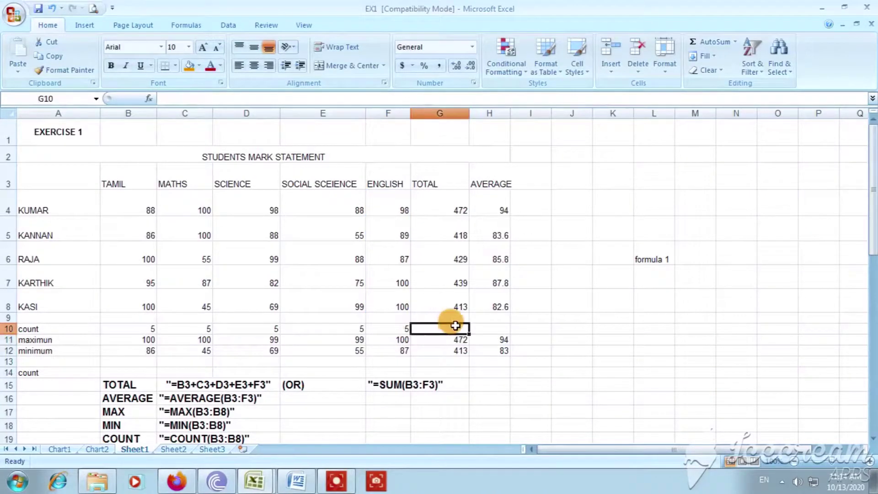
pyautogui.write('=')
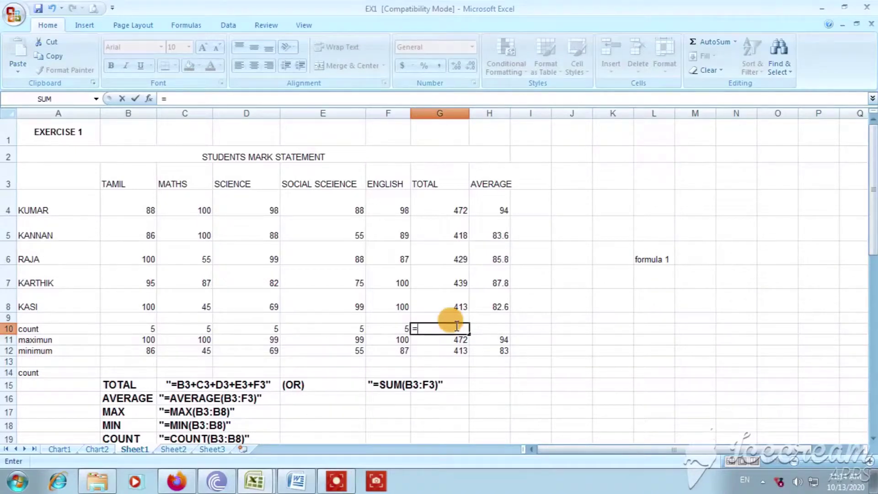
pyautogui.write('cou')
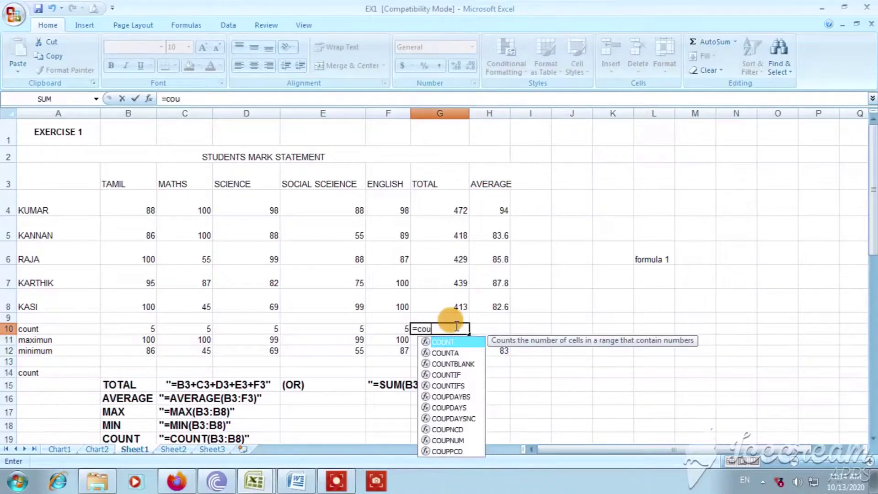
pyautogui.write('nt(')
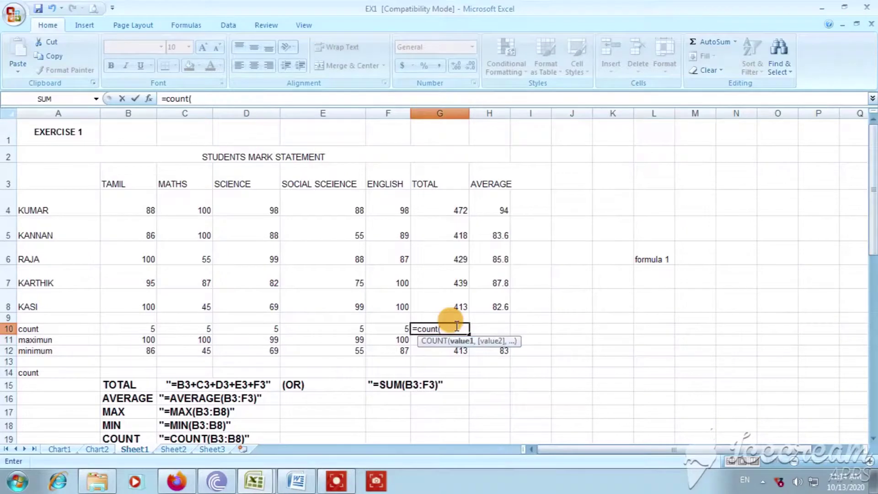
pyautogui.write('g4:')
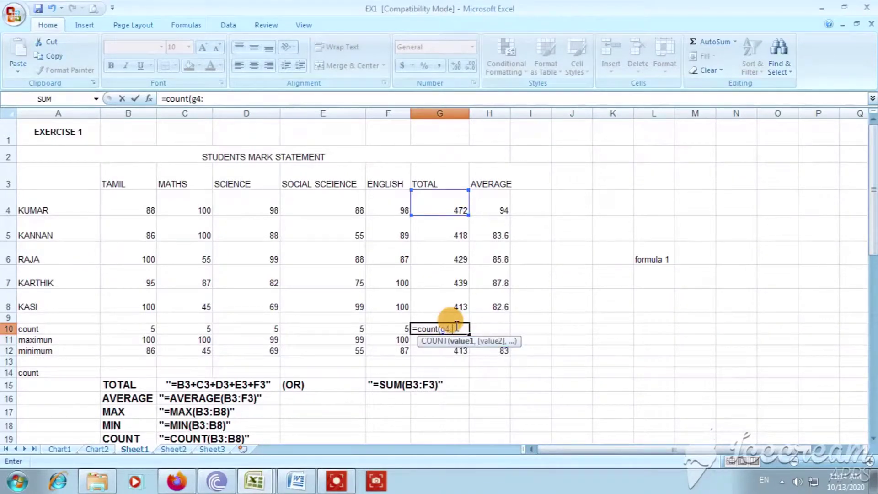
pyautogui.write('g8')
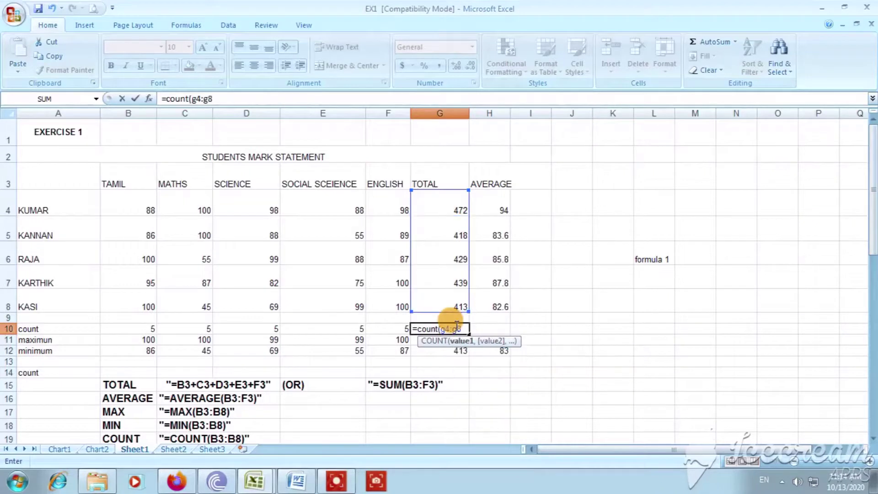
pyautogui.write(')')
pyautogui.press('Return')
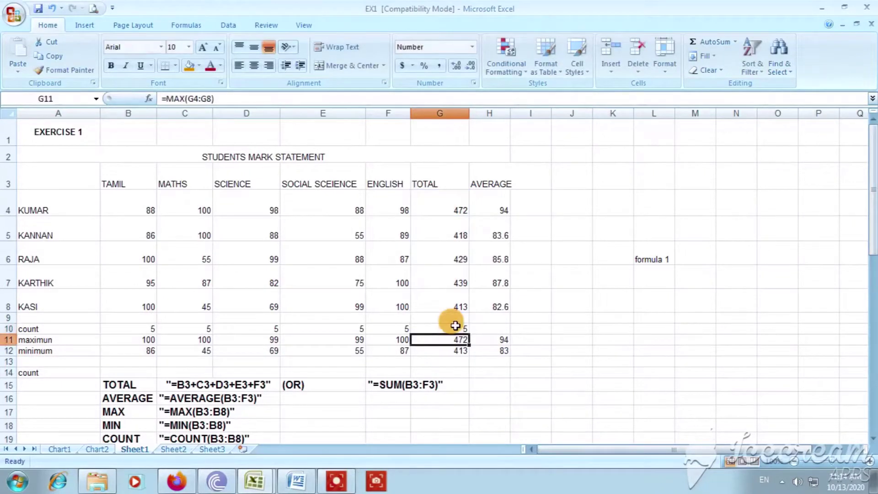
# - Enter the formula =COUNT(H4:H8) in cell H10 to count the averages
pyautogui.press('Up')
pyautogui.press('Right')
pyautogui.write('=')
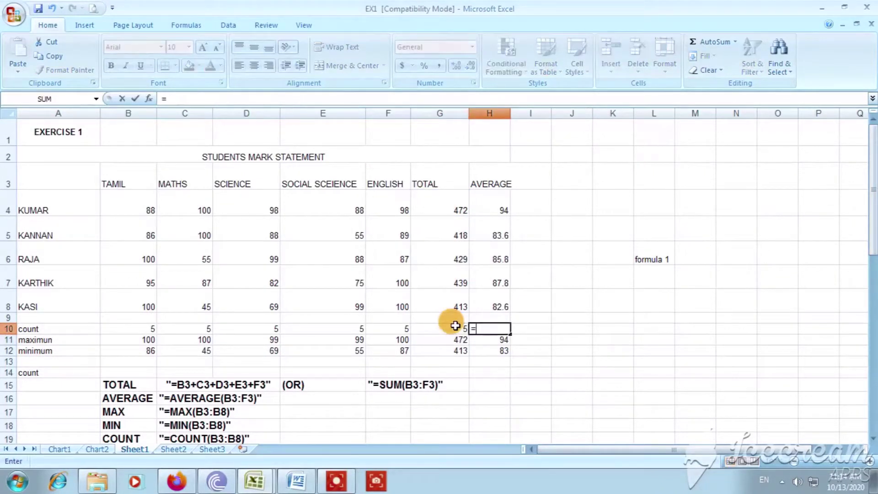
pyautogui.write('count(')
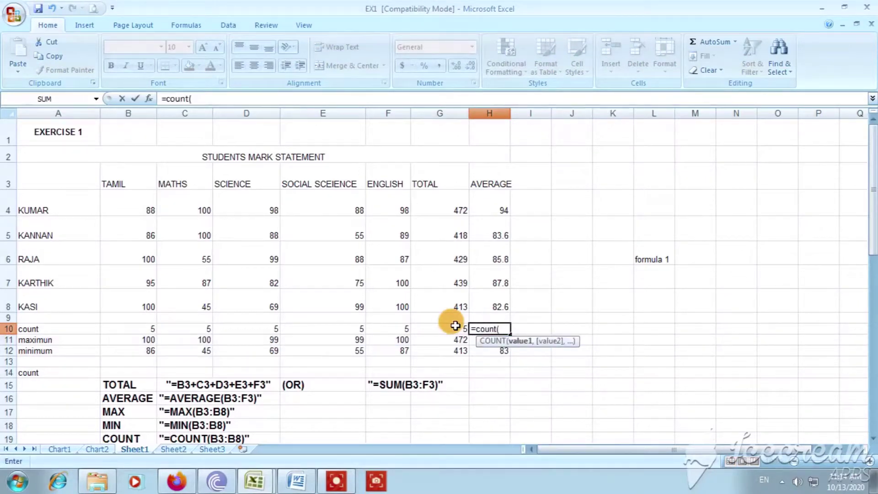
pyautogui.write('h4')
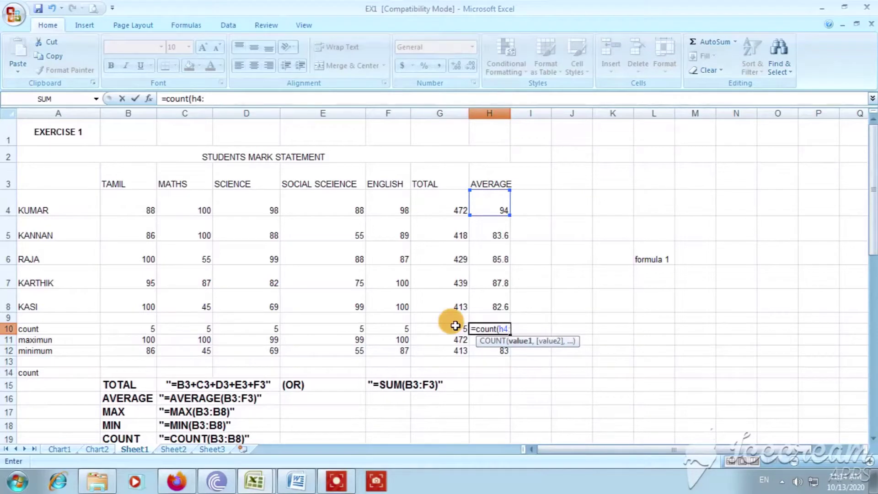
pyautogui.write(':h8)')
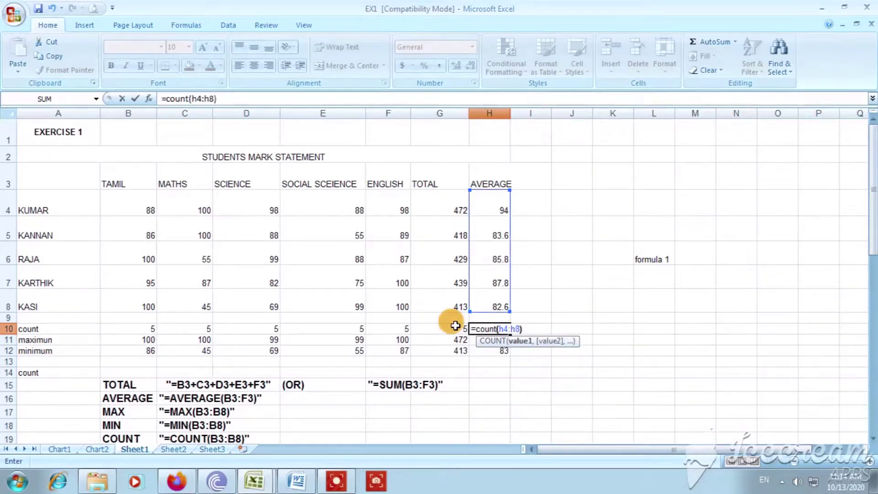
pyautogui.press('Return')
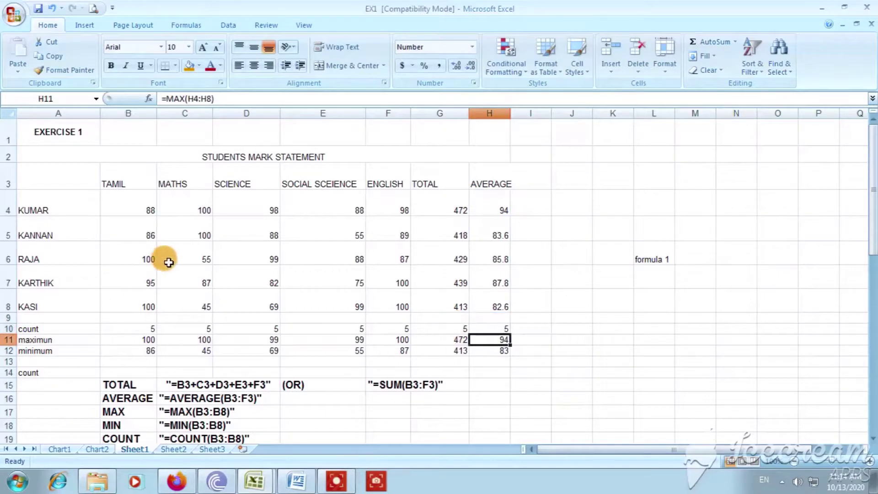
# - Set the Maths mark in cell C6 to 0 to test the recalculation of the formulas
pyautogui.click(185, 263)
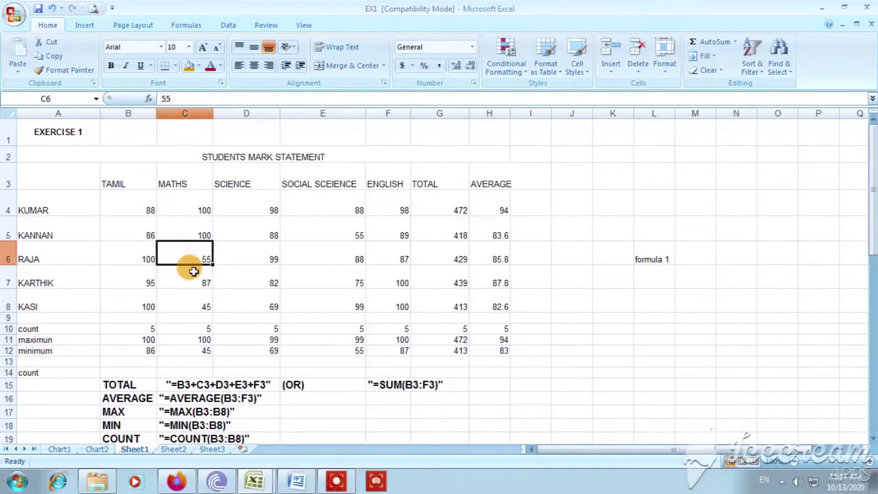
pyautogui.write('0')
pyautogui.press('Return')
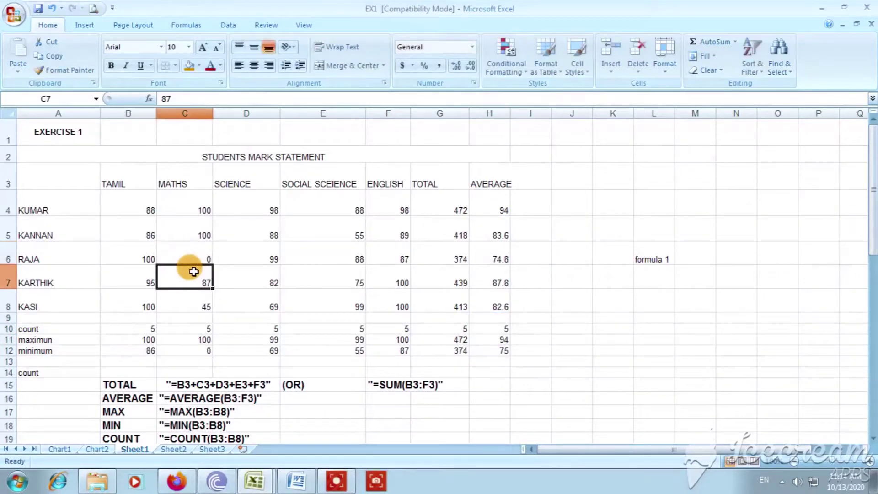
# - Clear the Maths mark in cell C6 and check the count formulas for Tamil, Maths and Science in row 10
pyautogui.click(195, 255)
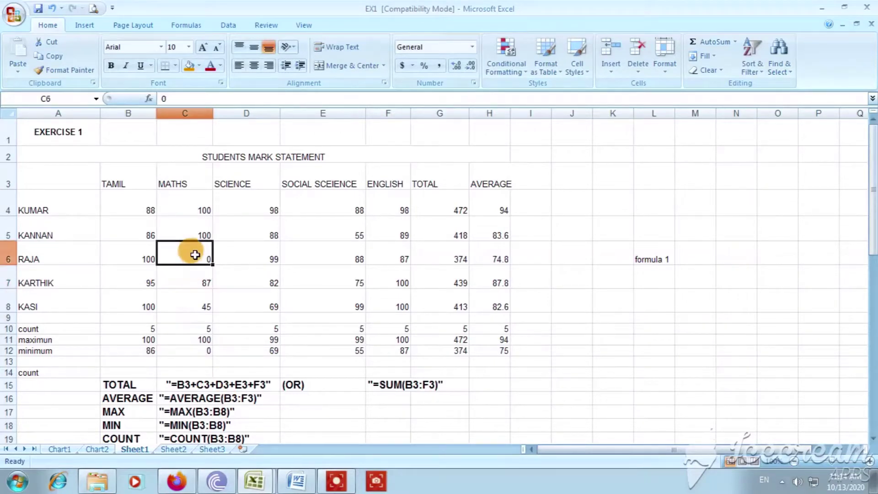
pyautogui.press('Delete')
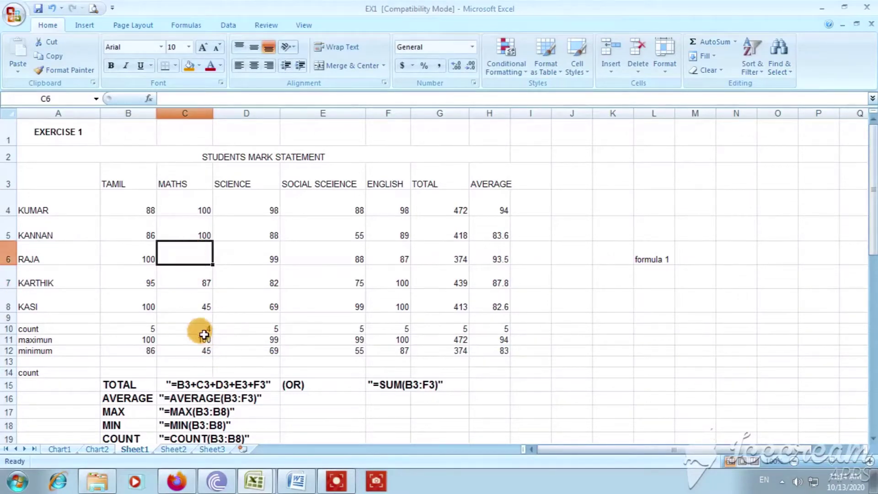
pyautogui.click(200, 329)
pyautogui.click(130, 329)
pyautogui.click(222, 329)
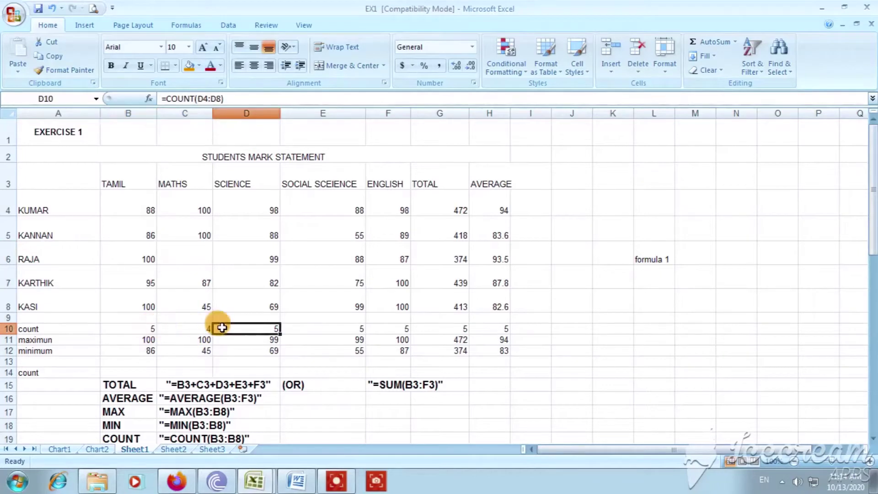
# - Set the Maths mark in cell C6 to 59 and check the Maths count formula in cell C10
pyautogui.click(197, 329)
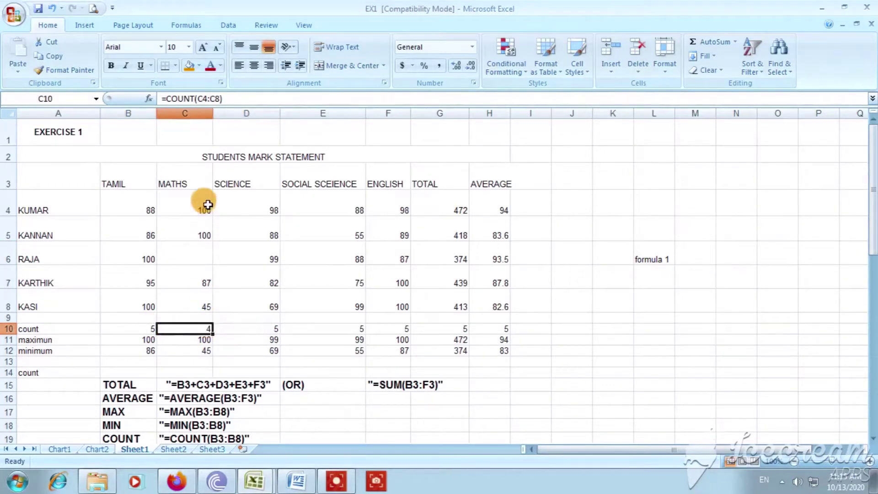
pyautogui.click(204, 258)
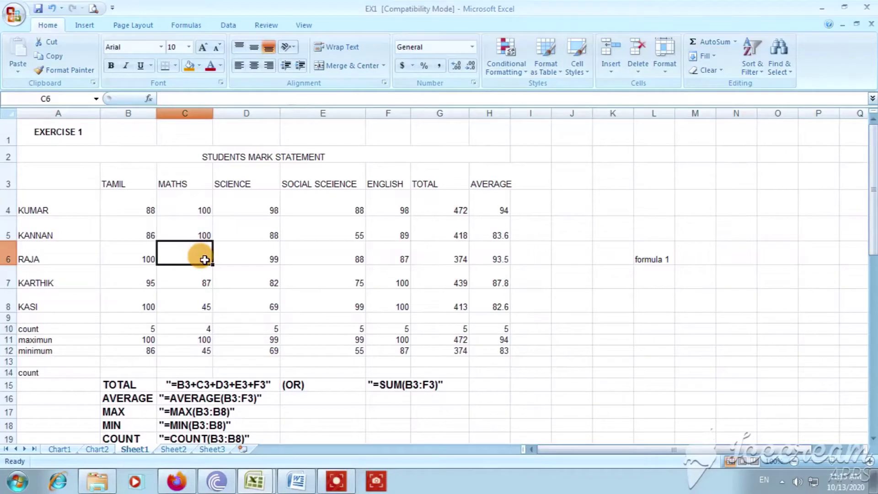
pyautogui.write('59')
pyautogui.press('Return')
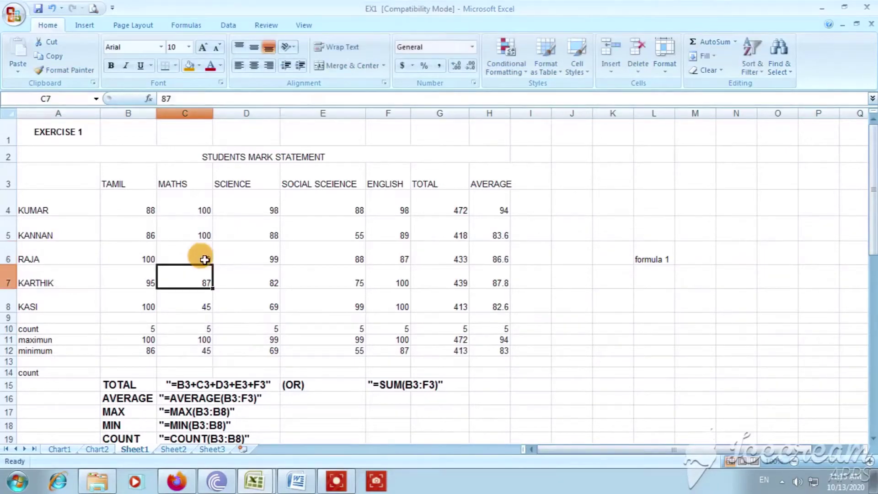
pyautogui.click(207, 329)
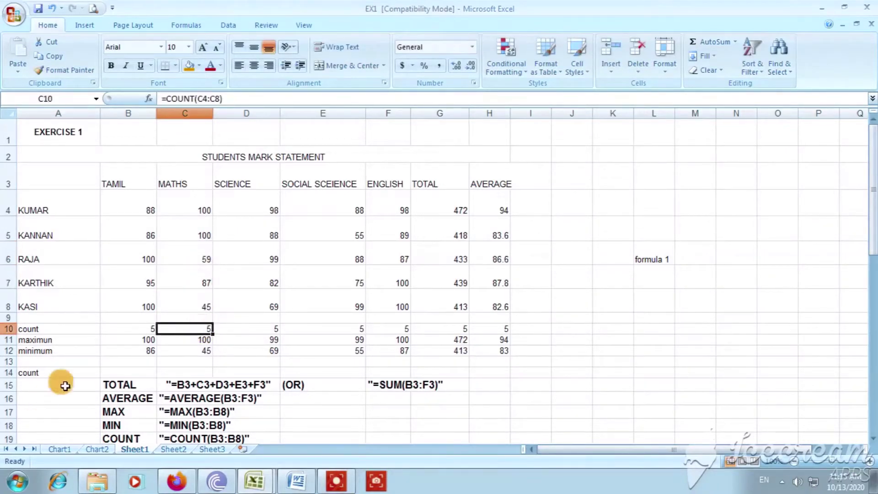
# - Review the formula notes for total, average, max, min and count in rows 15 to 19 and the second mark statement below them
pyautogui.scroll(-1, 295, 200)
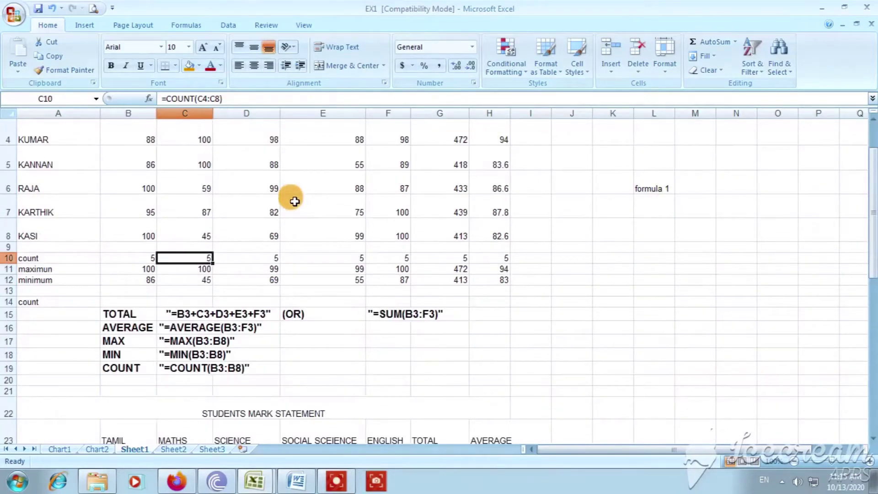
pyautogui.click(115, 313)
pyautogui.click(122, 328)
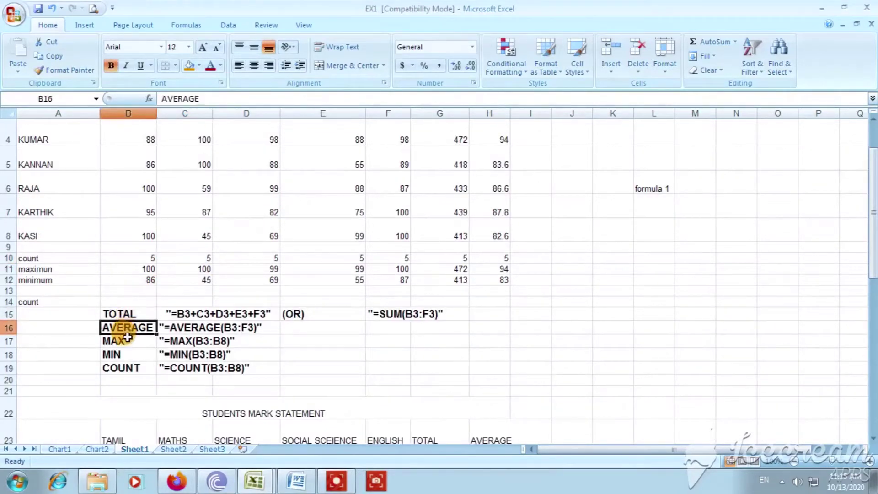
pyautogui.click(128, 341)
pyautogui.click(119, 355)
pyautogui.click(122, 368)
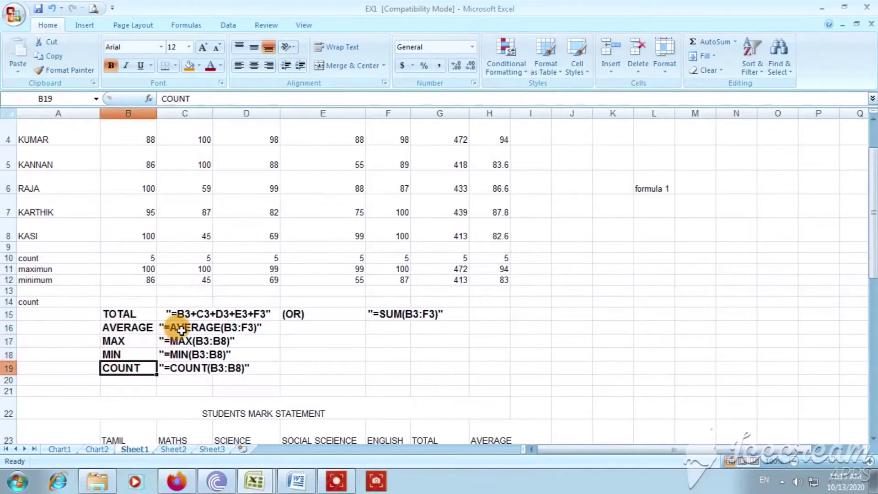
pyautogui.scroll(1, 182, 330)
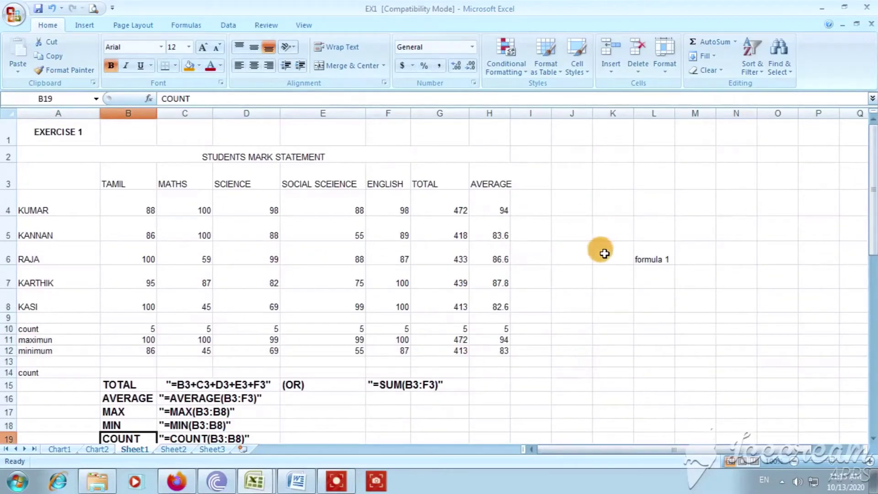
pyautogui.scroll(-8, 605, 253)
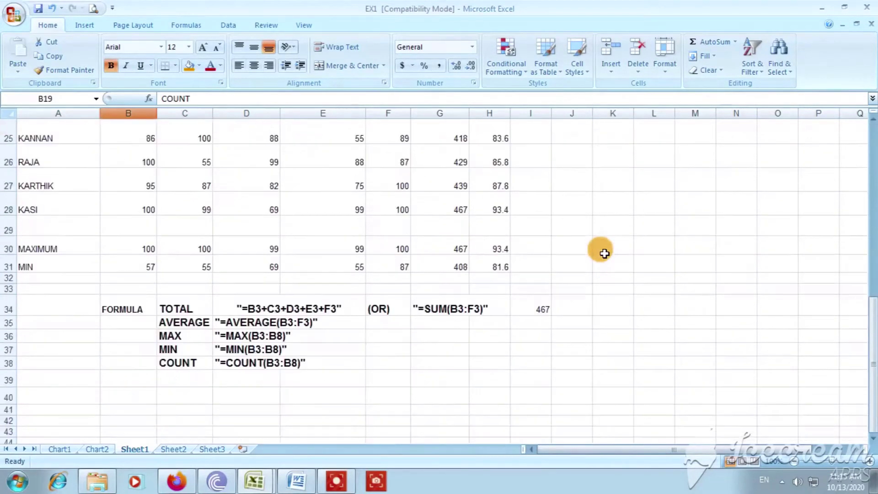
pyautogui.scroll(2, 605, 253)
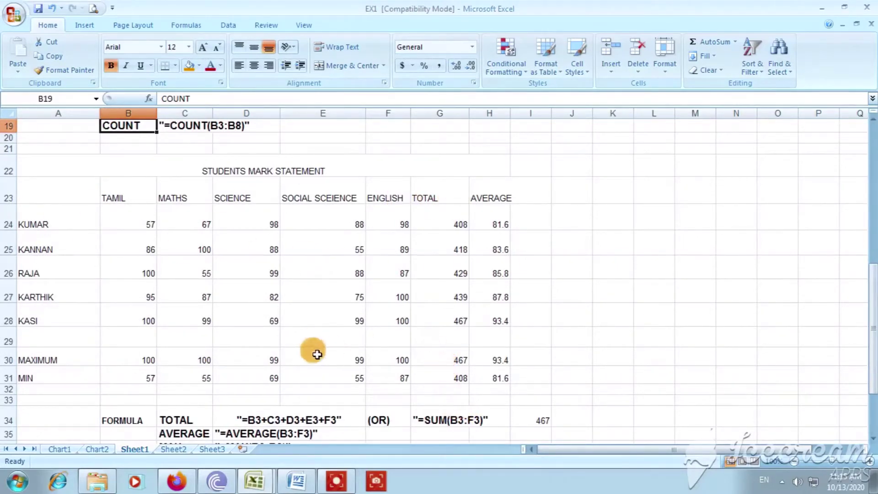
pyautogui.scroll(6, 310, 345)
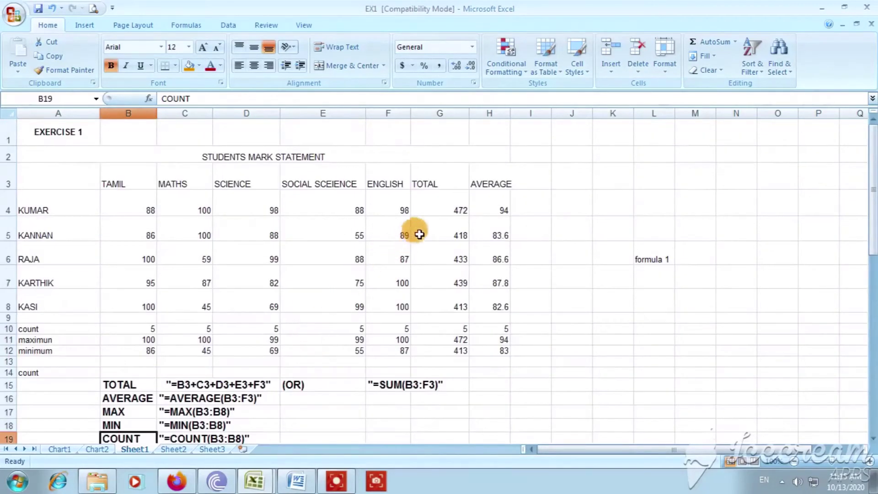
# - Check the total formula in cell G4 and the average formulas in cells H4, H5, H6 and H8
pyautogui.click(448, 210)
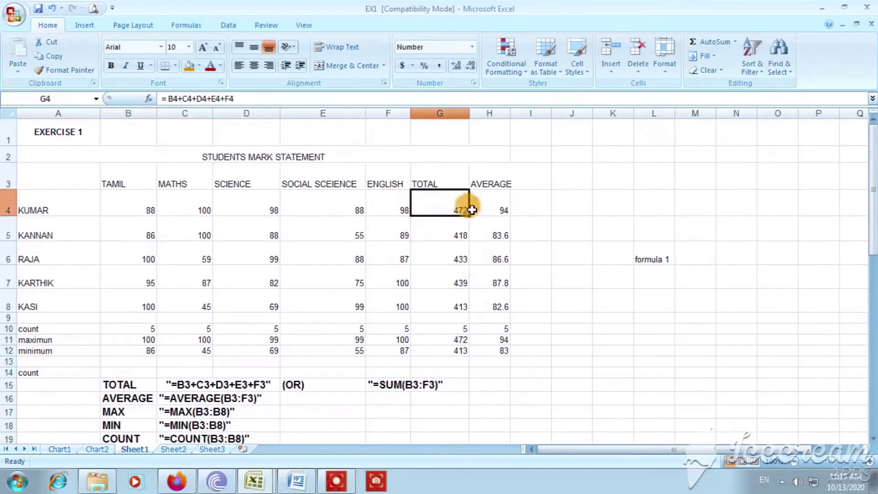
pyautogui.click(503, 209)
pyautogui.click(502, 233)
pyautogui.click(504, 261)
pyautogui.click(478, 300)
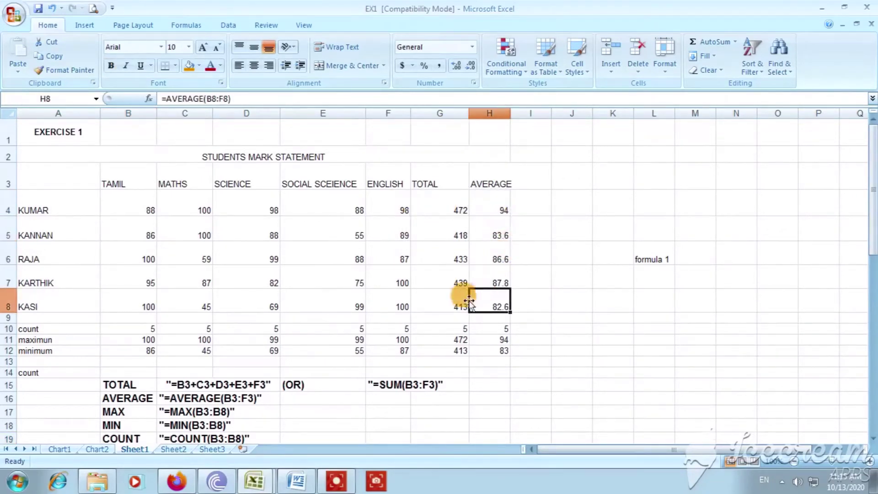
pyautogui.click(341, 478)
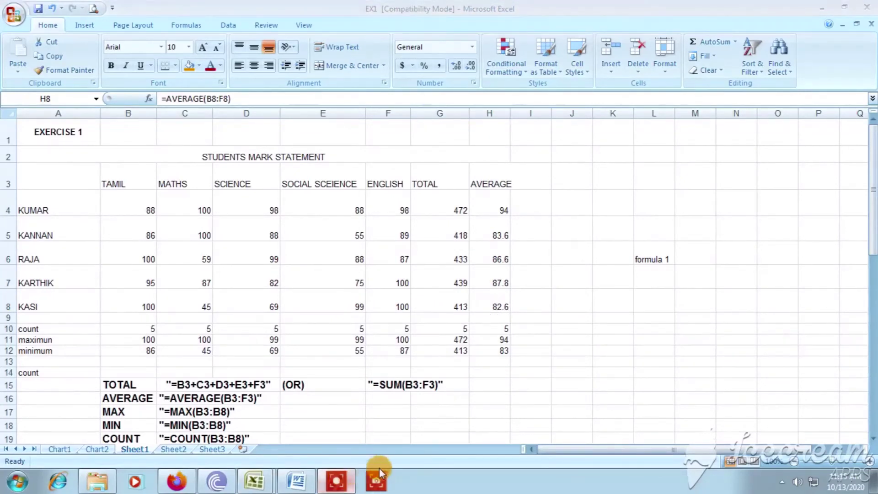